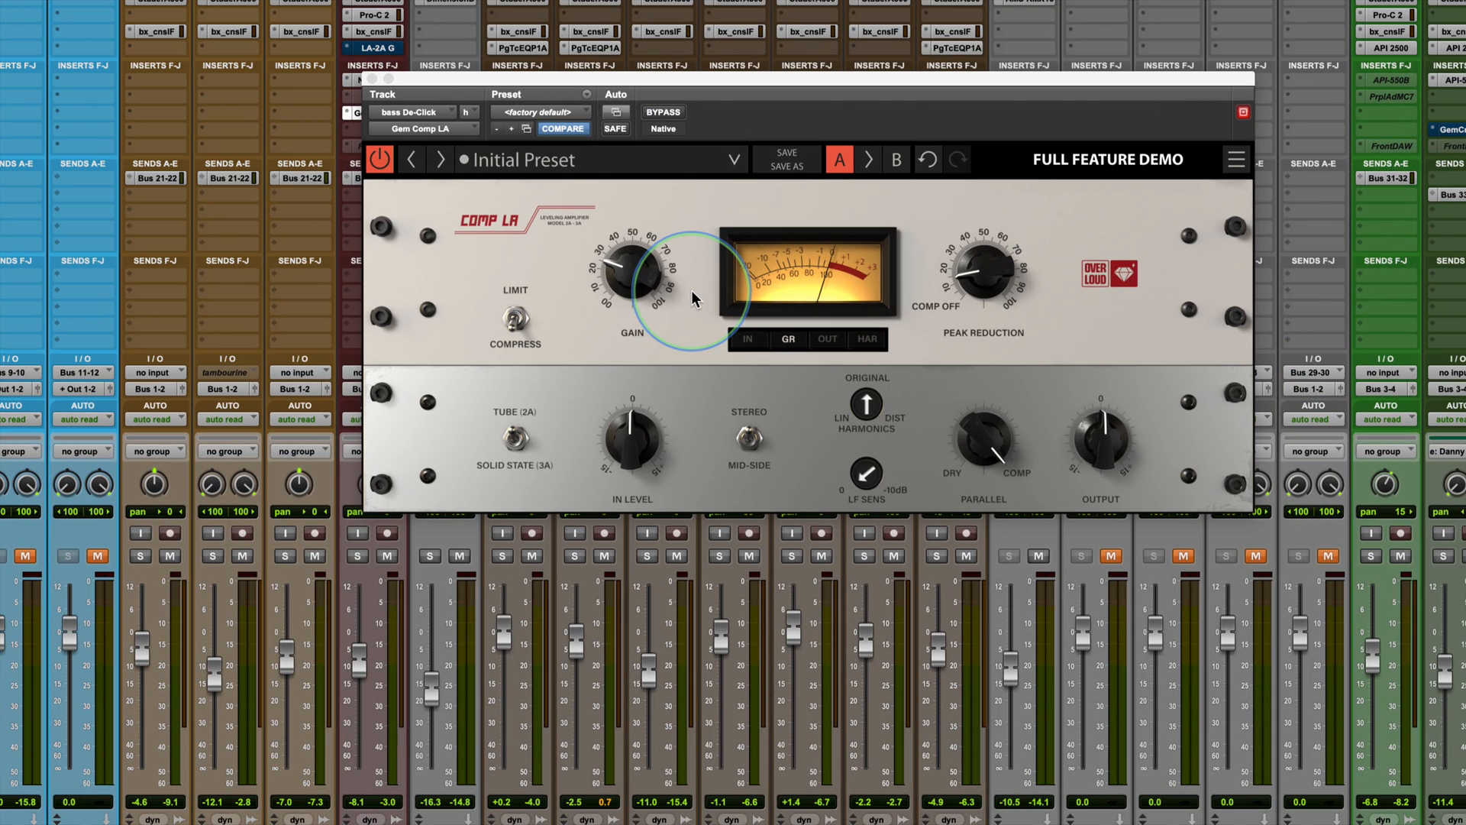
# Cycle the Comp LA meter through the input, output and harmonics displays, returning it to gain reduction.
pyautogui.moveTo(886, 135); pyautogui.dragTo(801, 166)
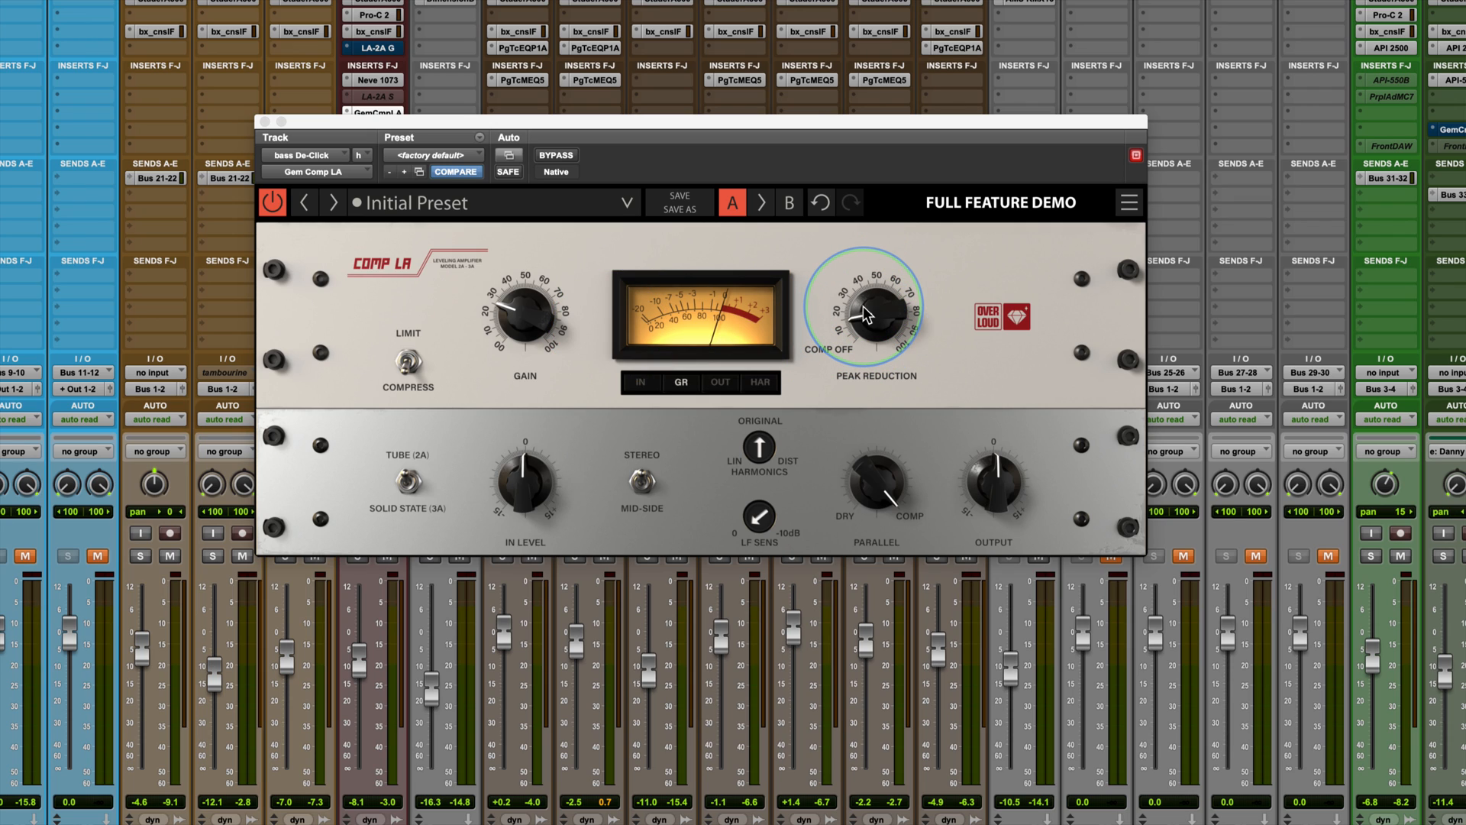
pyautogui.click(638, 383)
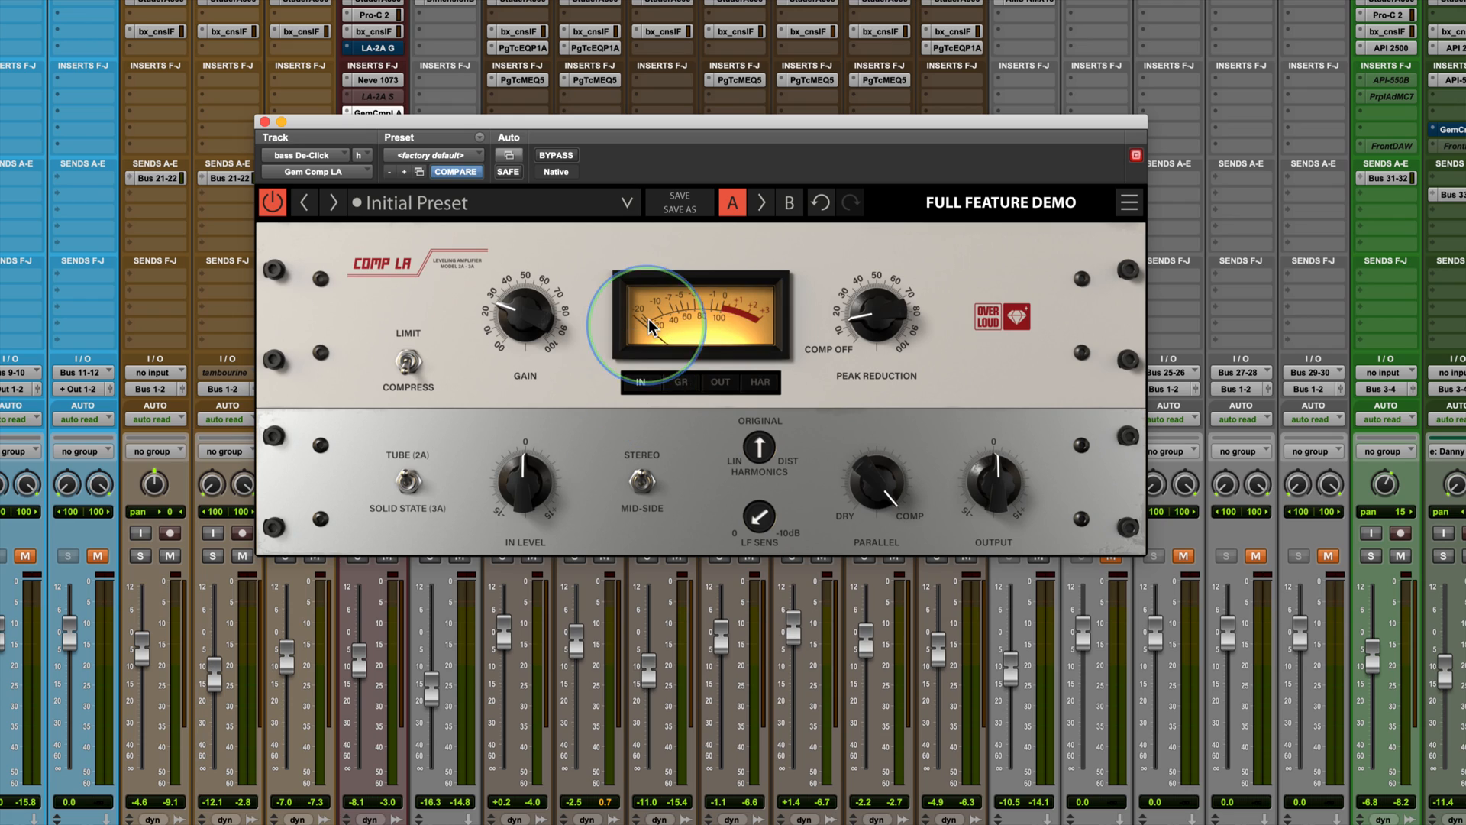
pyautogui.click(726, 383)
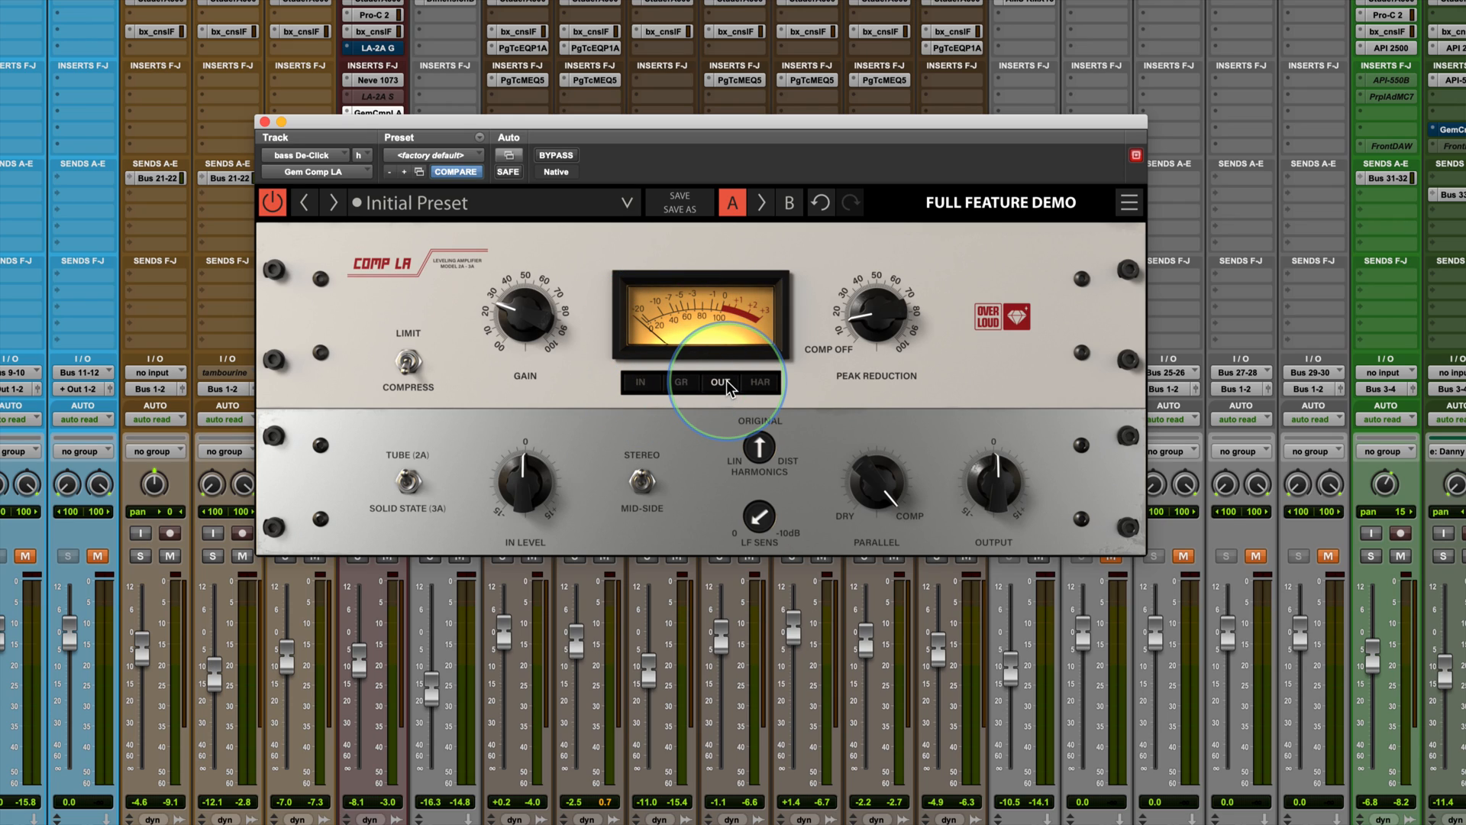
pyautogui.click(764, 384)
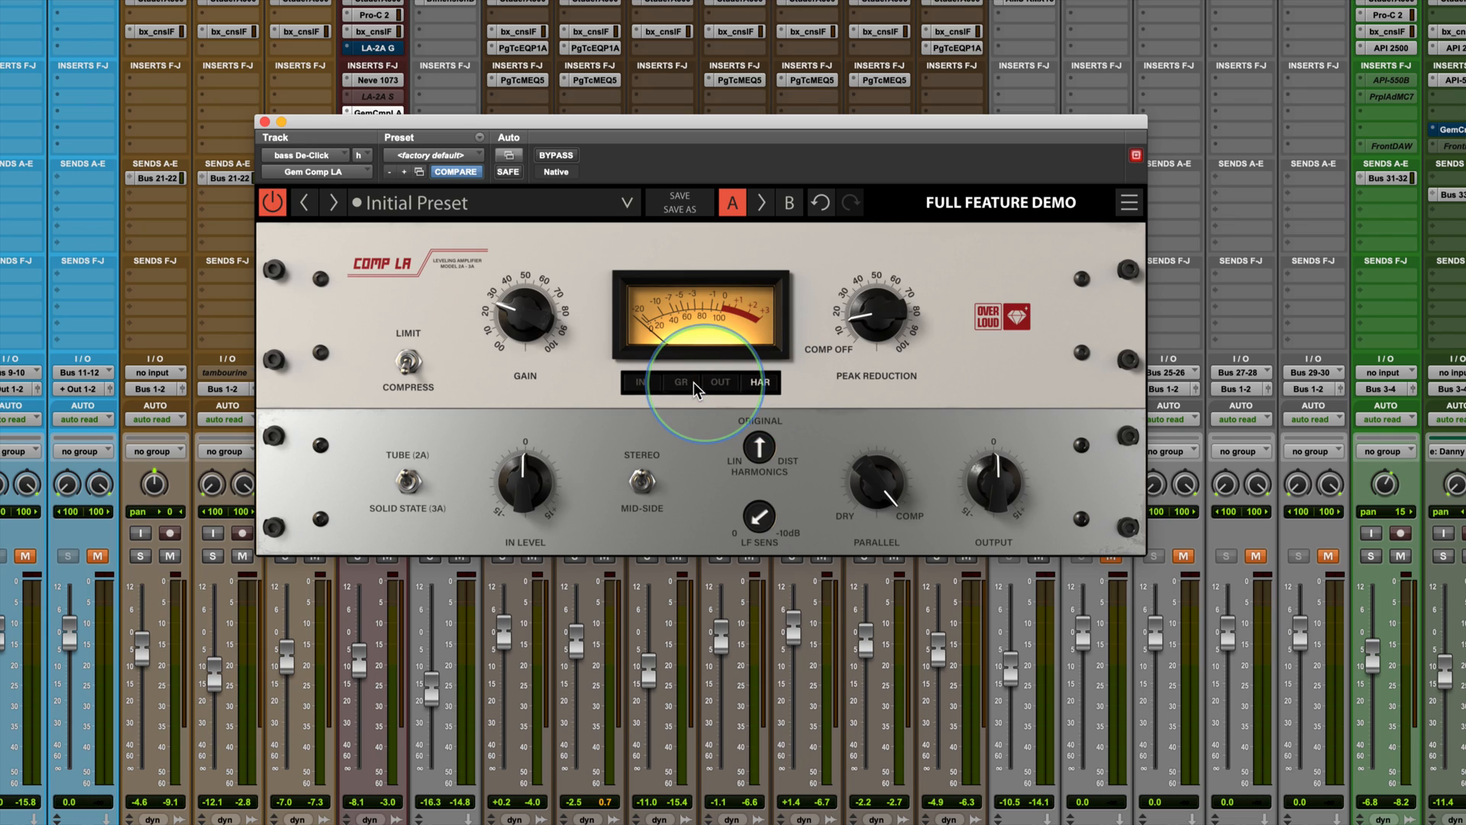
pyautogui.click(674, 386)
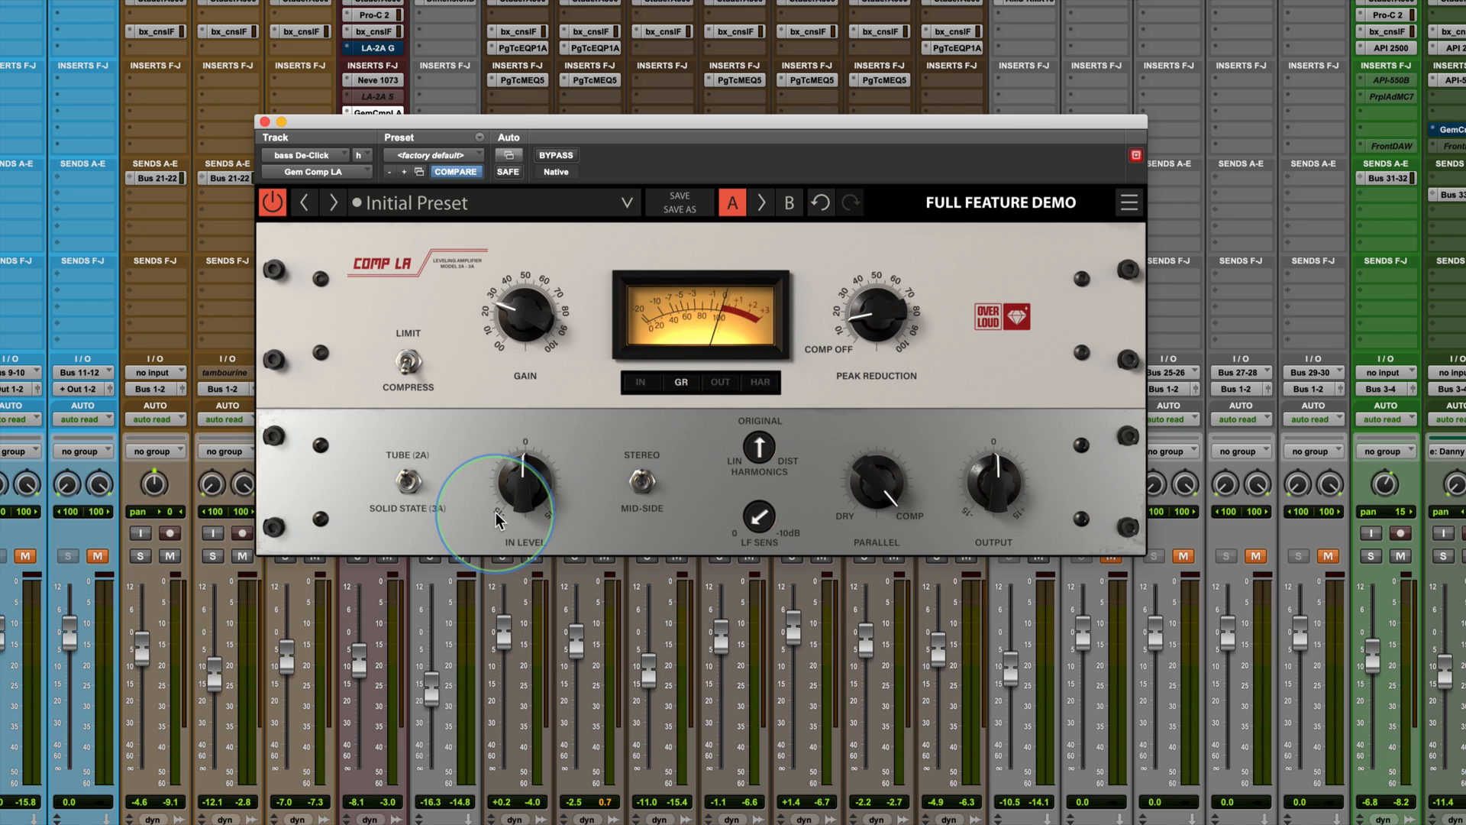
# Alternate the compressor between Solid State (3A) and Tube (2A) to compare the two models, ending on Tube (2A).
pyautogui.click(407, 482)
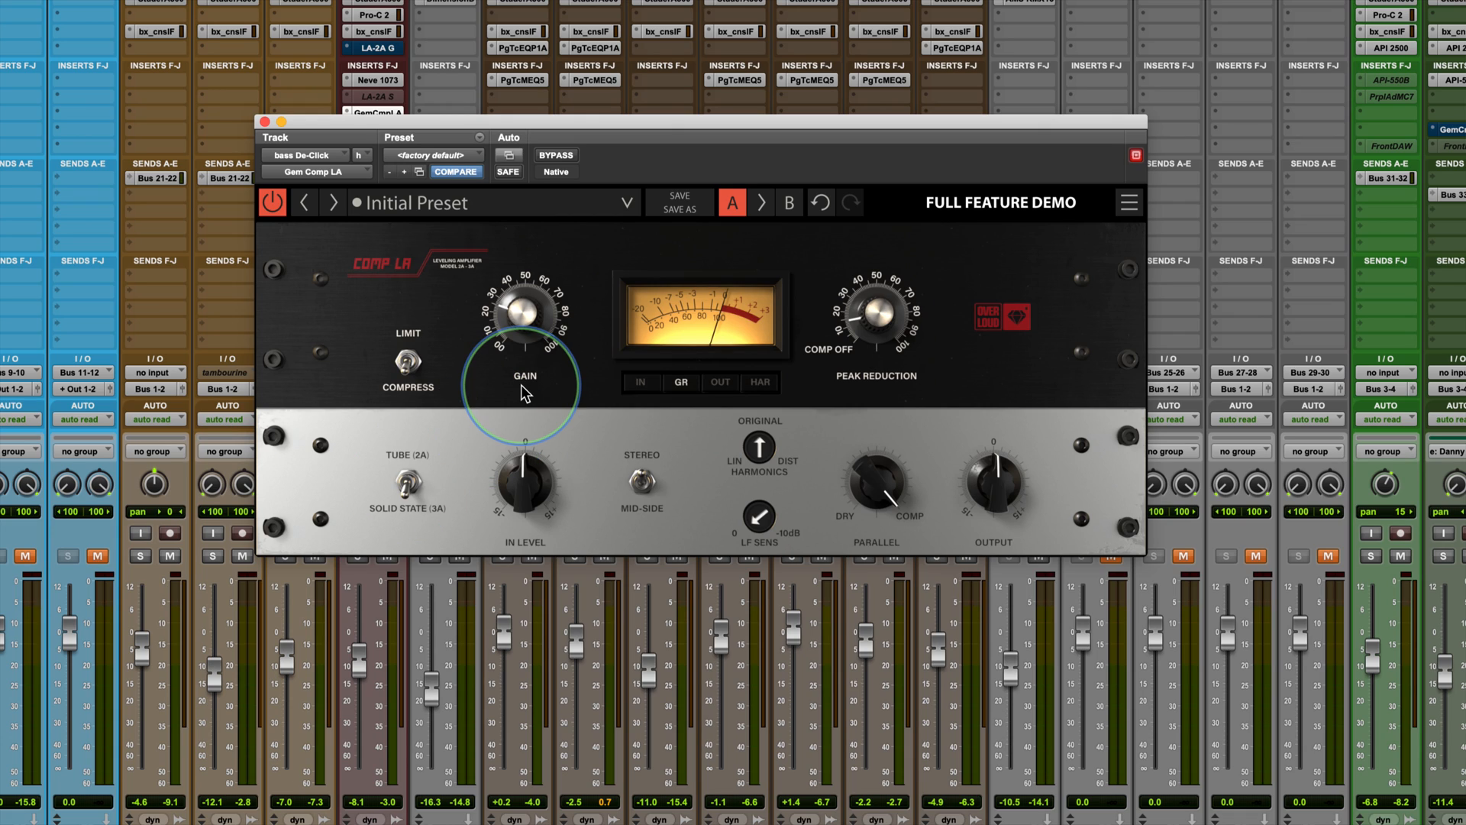
pyautogui.click(411, 481)
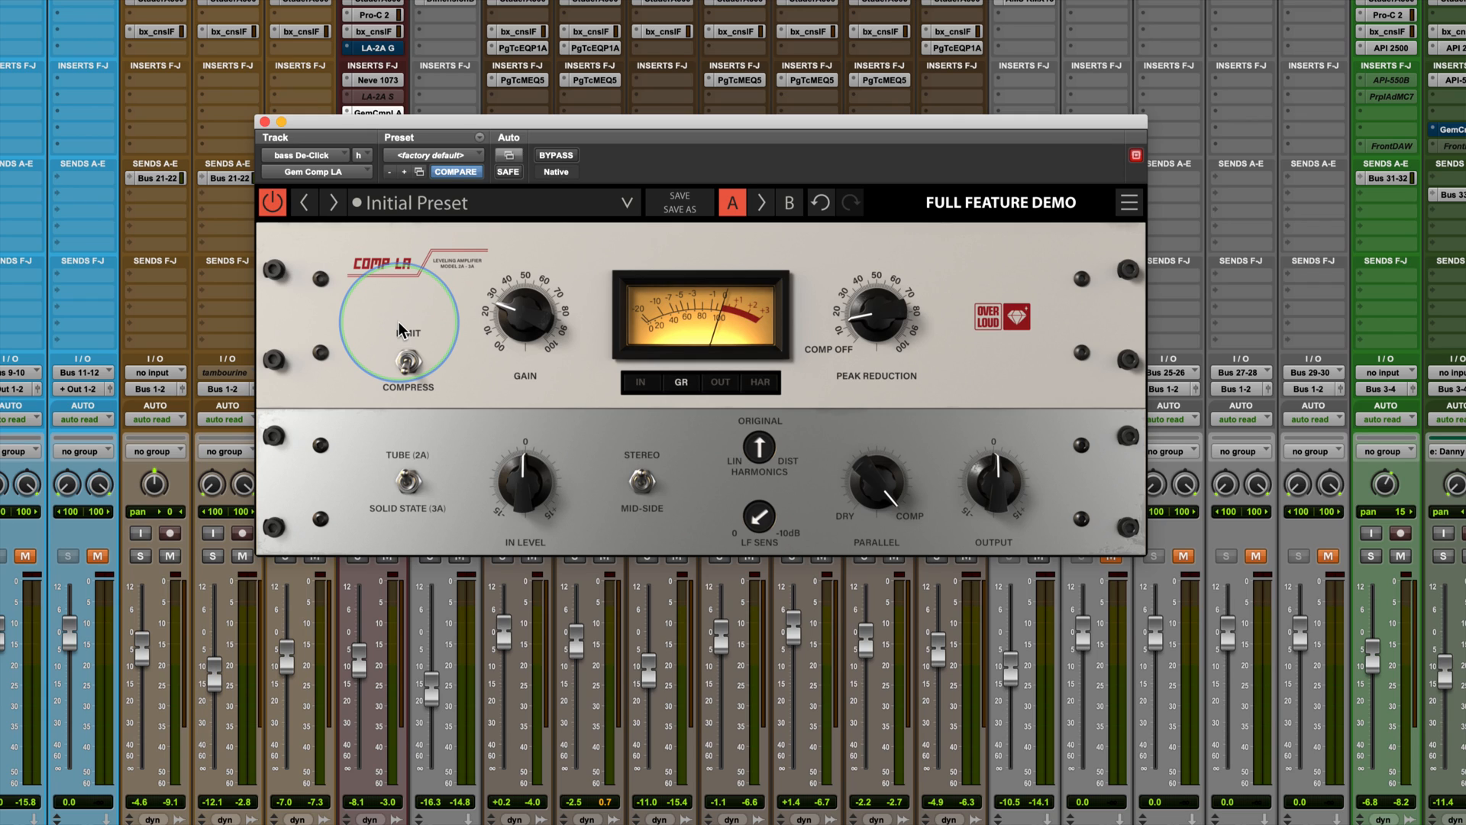
pyautogui.click(408, 481)
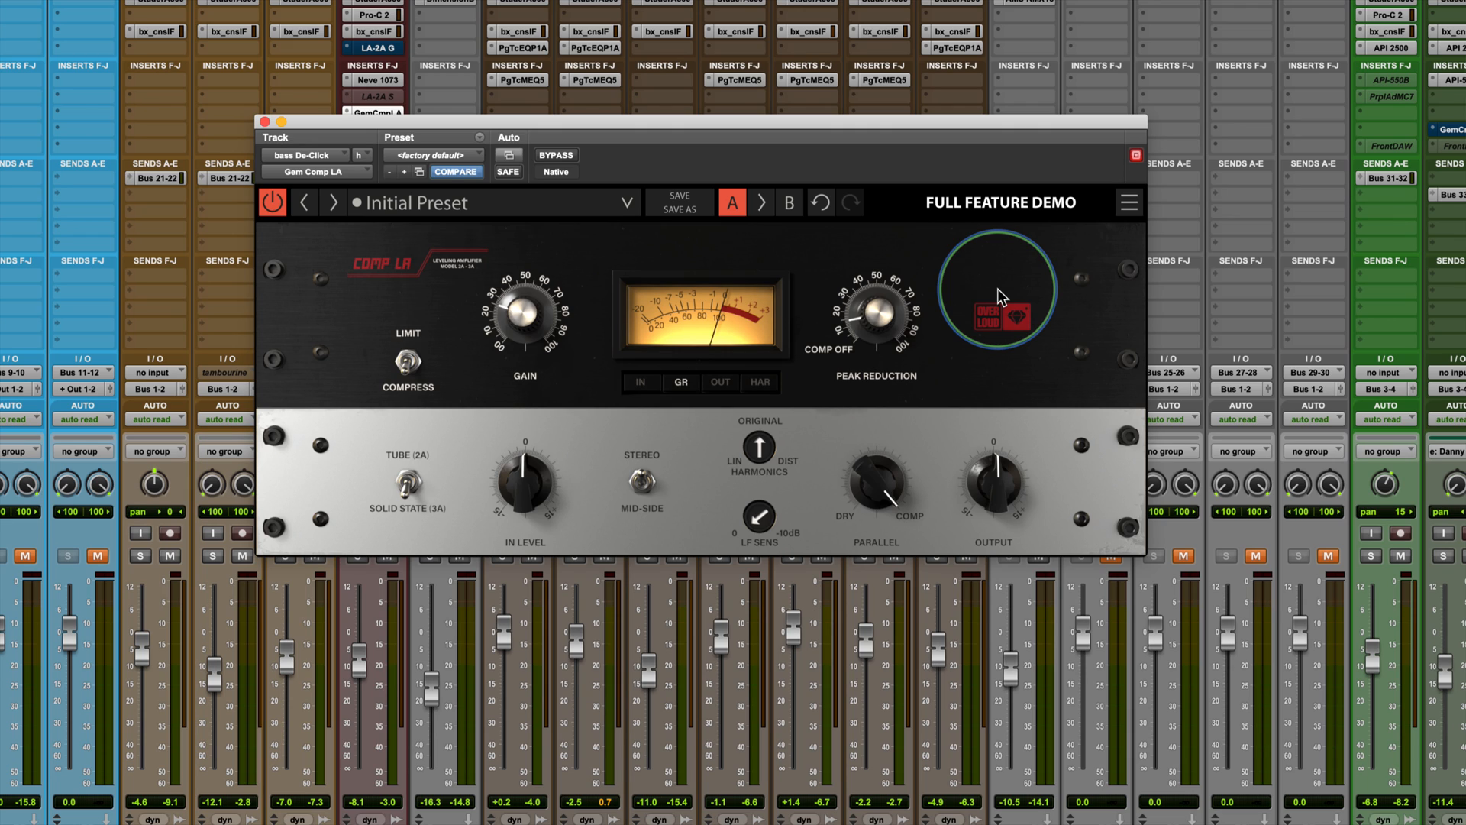
pyautogui.click(409, 482)
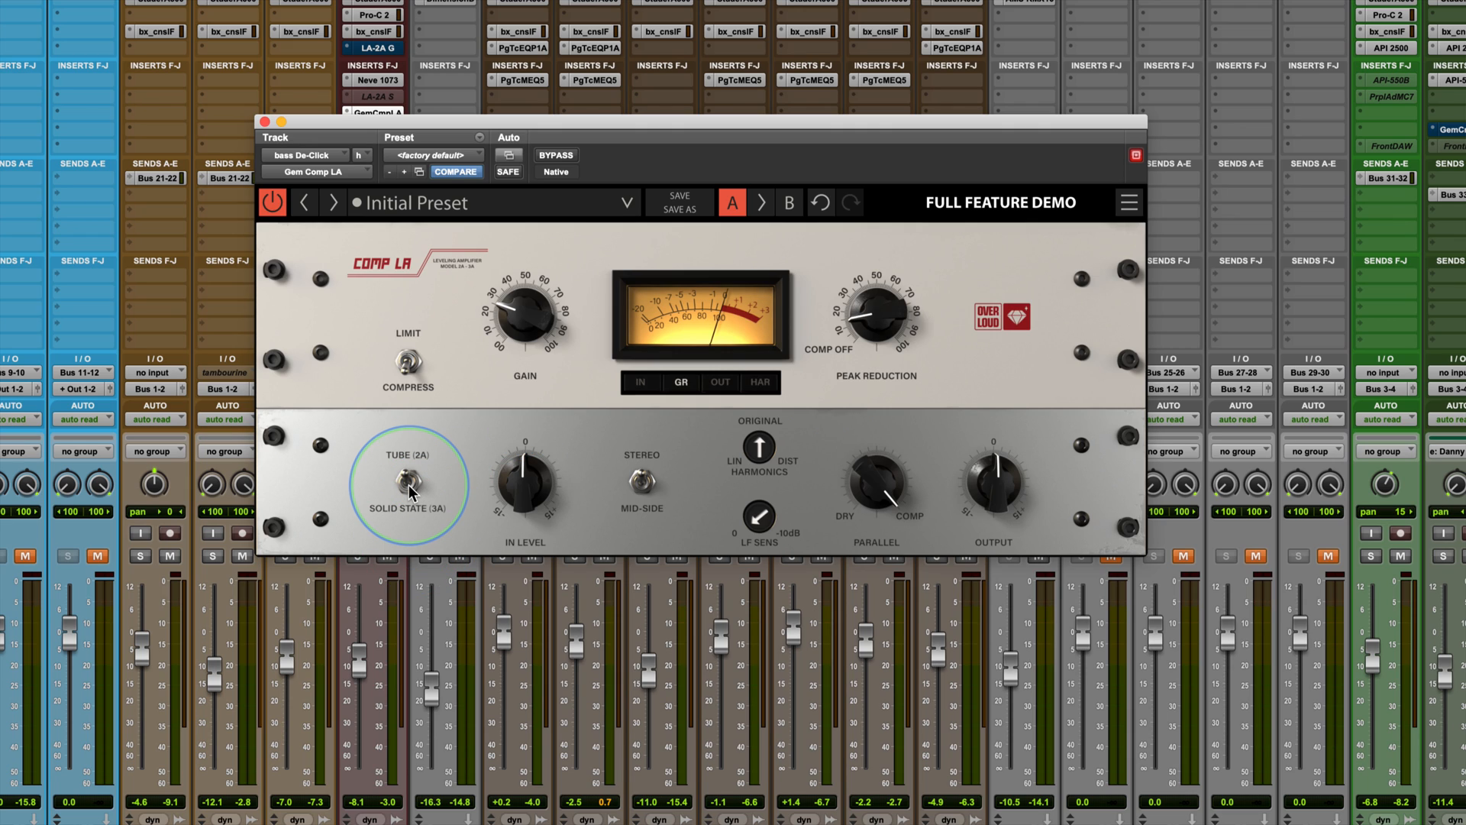
pyautogui.click(409, 483)
pyautogui.click(408, 482)
pyautogui.click(408, 482)
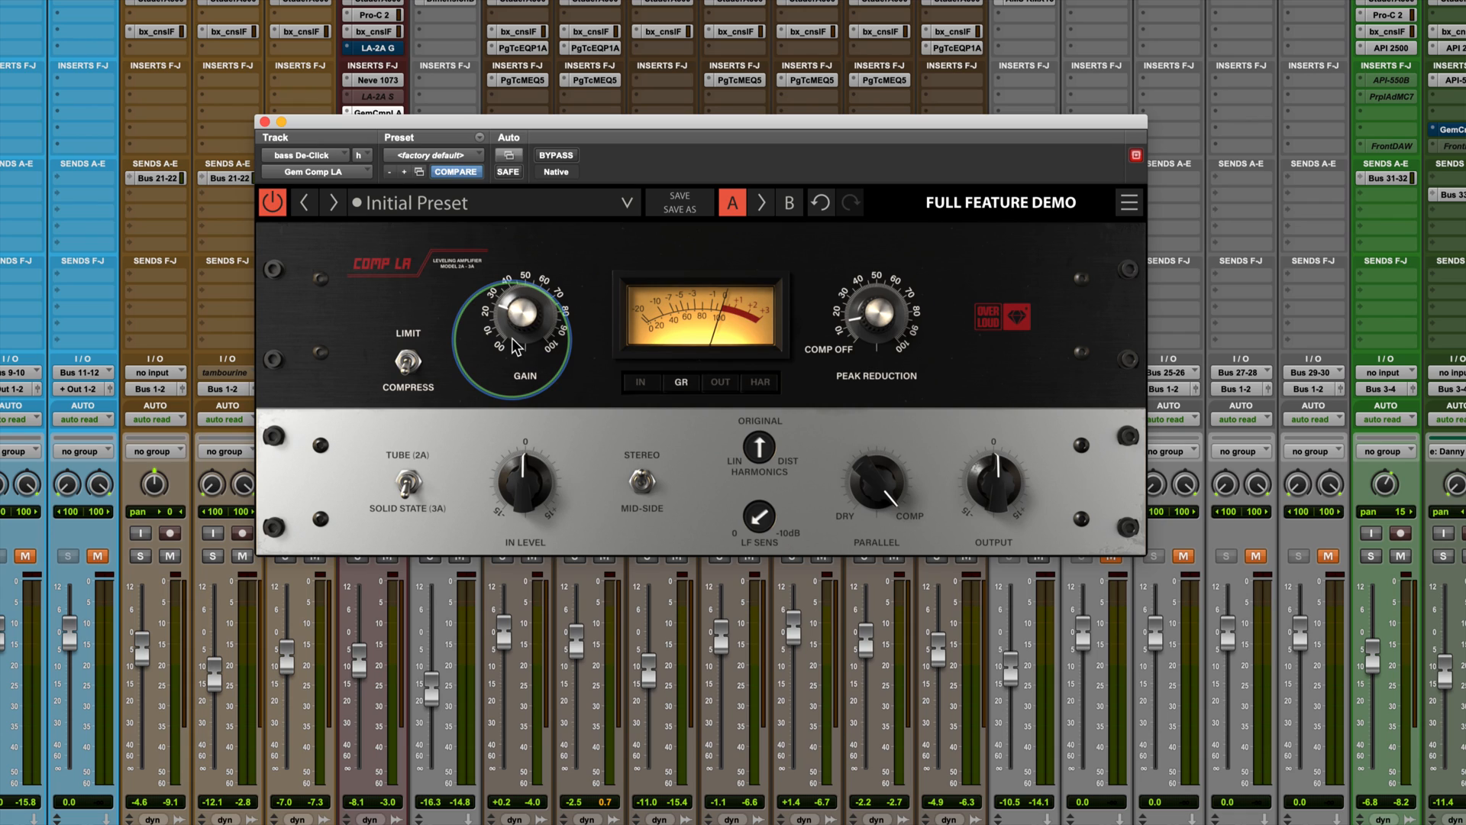
pyautogui.click(407, 483)
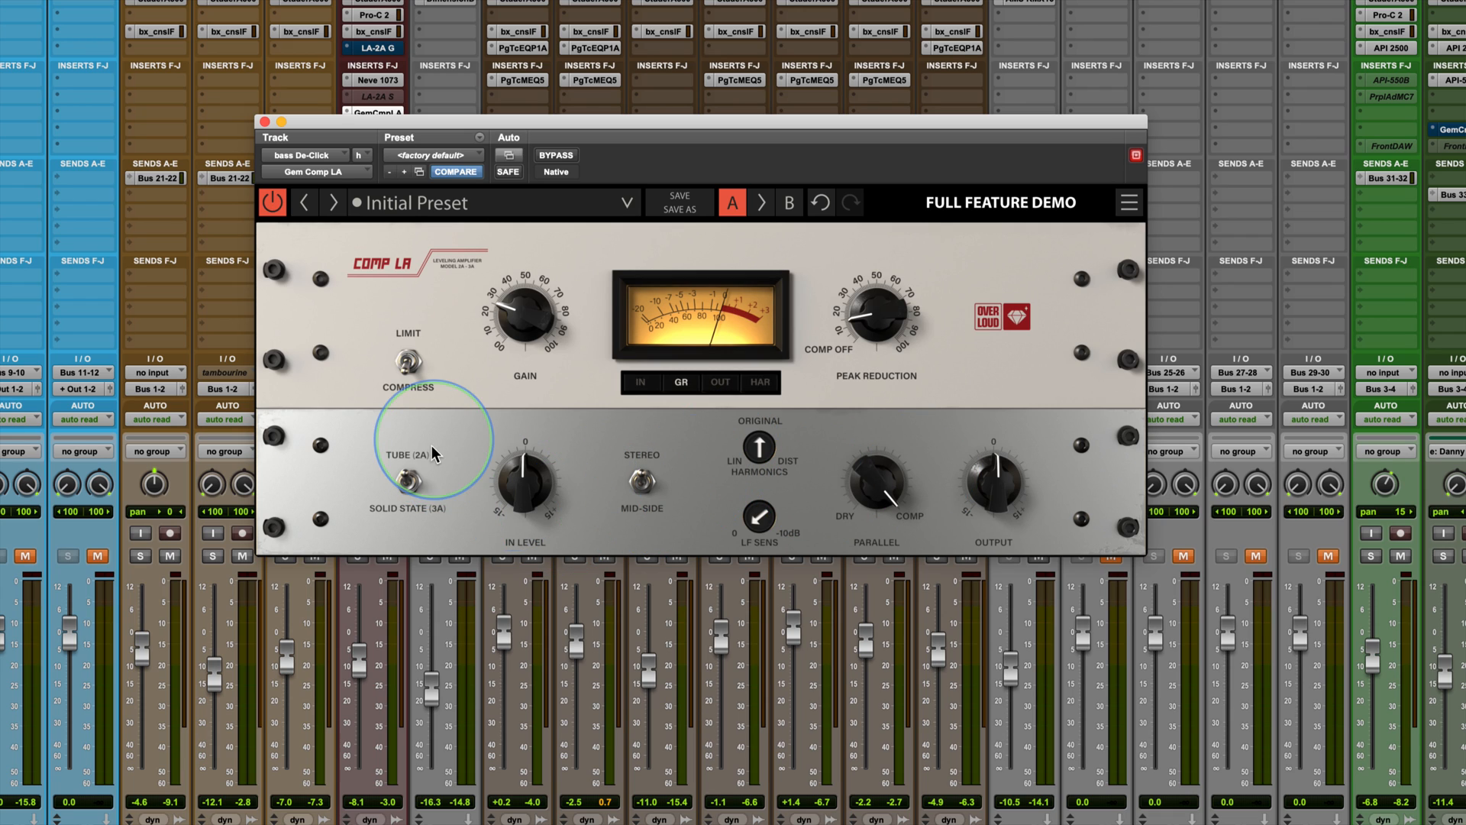
pyautogui.click(406, 479)
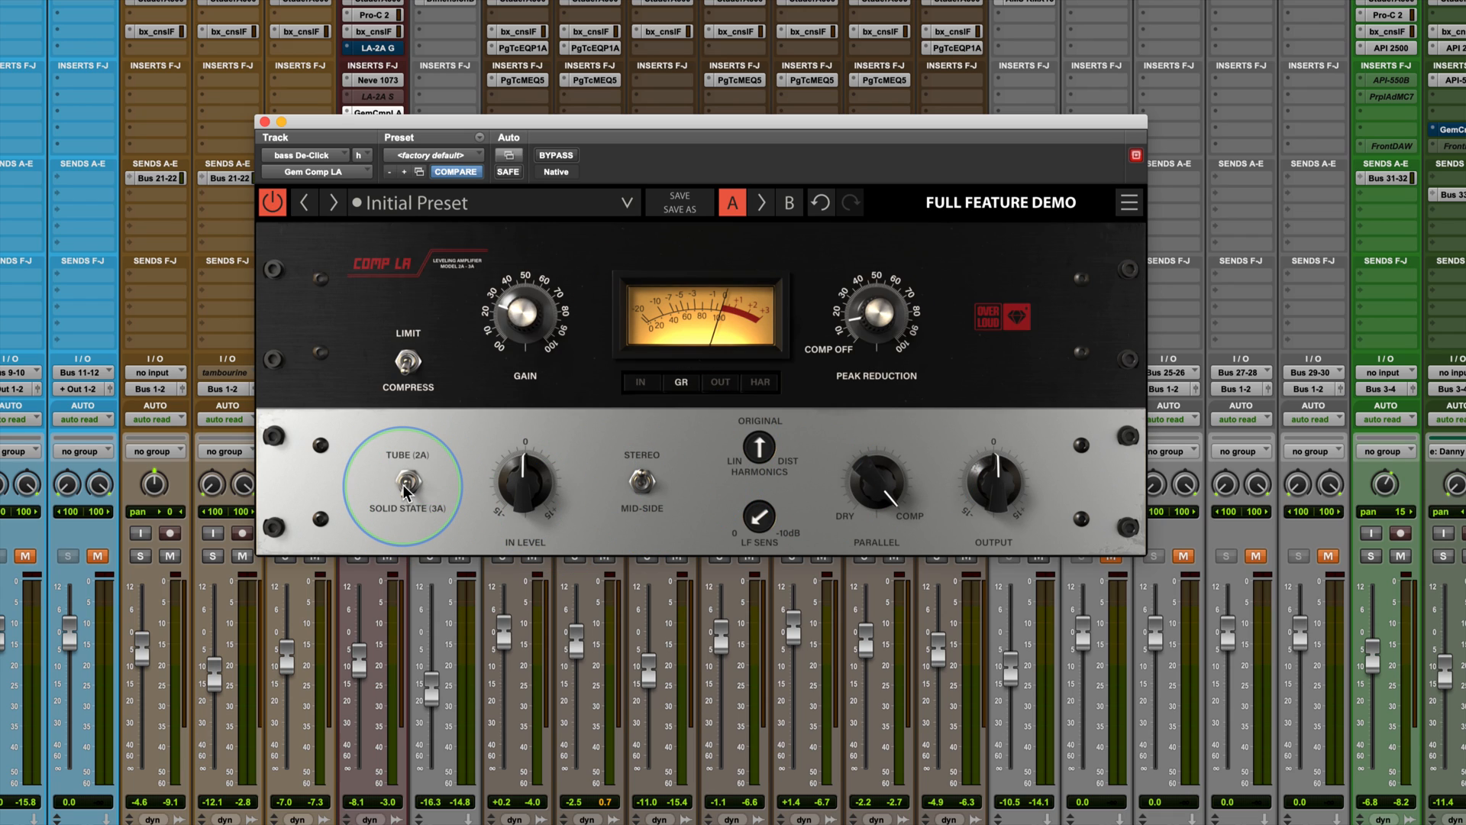
pyautogui.click(406, 480)
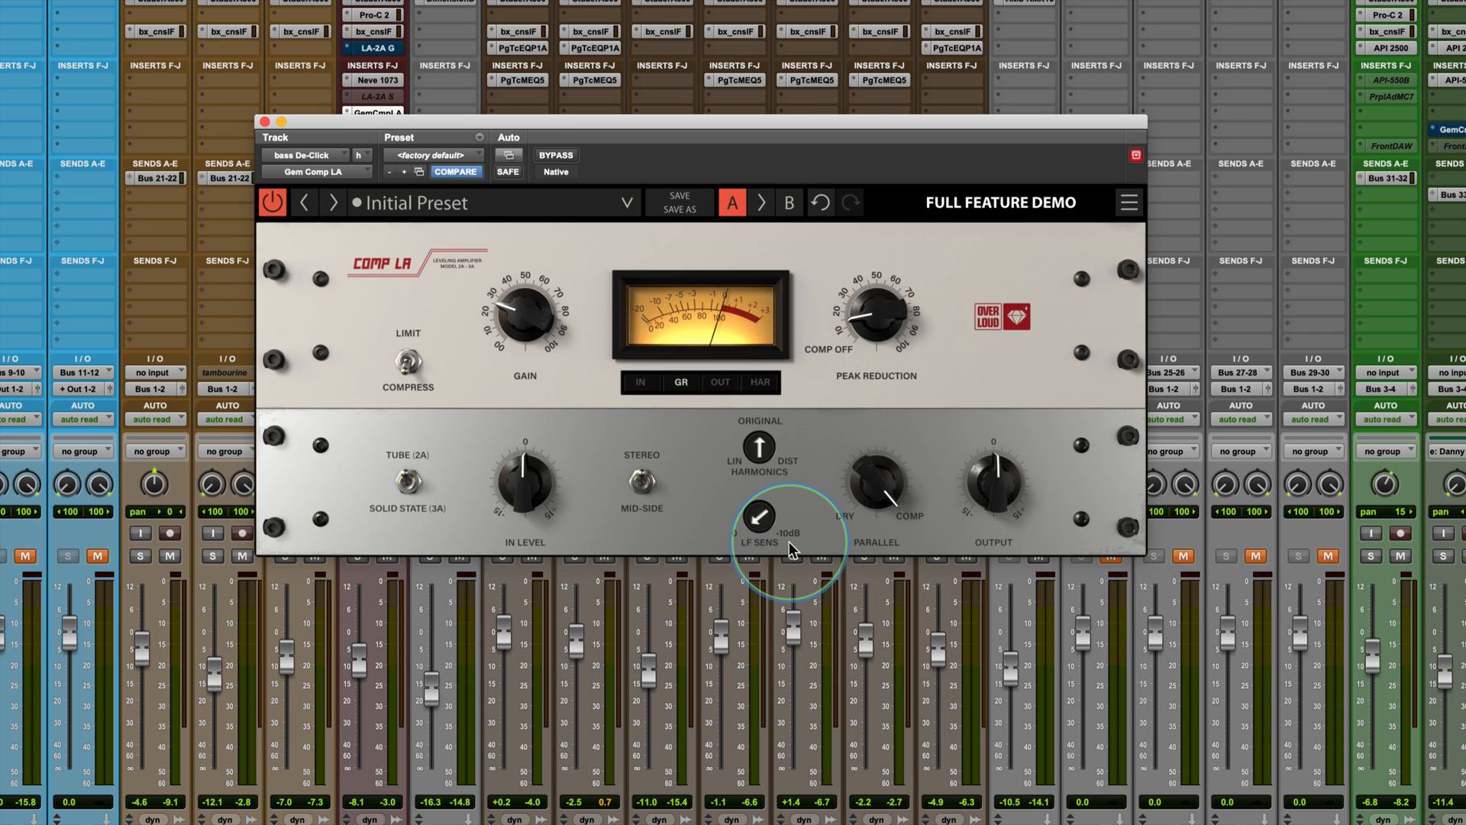
pyautogui.moveTo(759, 521); pyautogui.dragTo(755, 486)
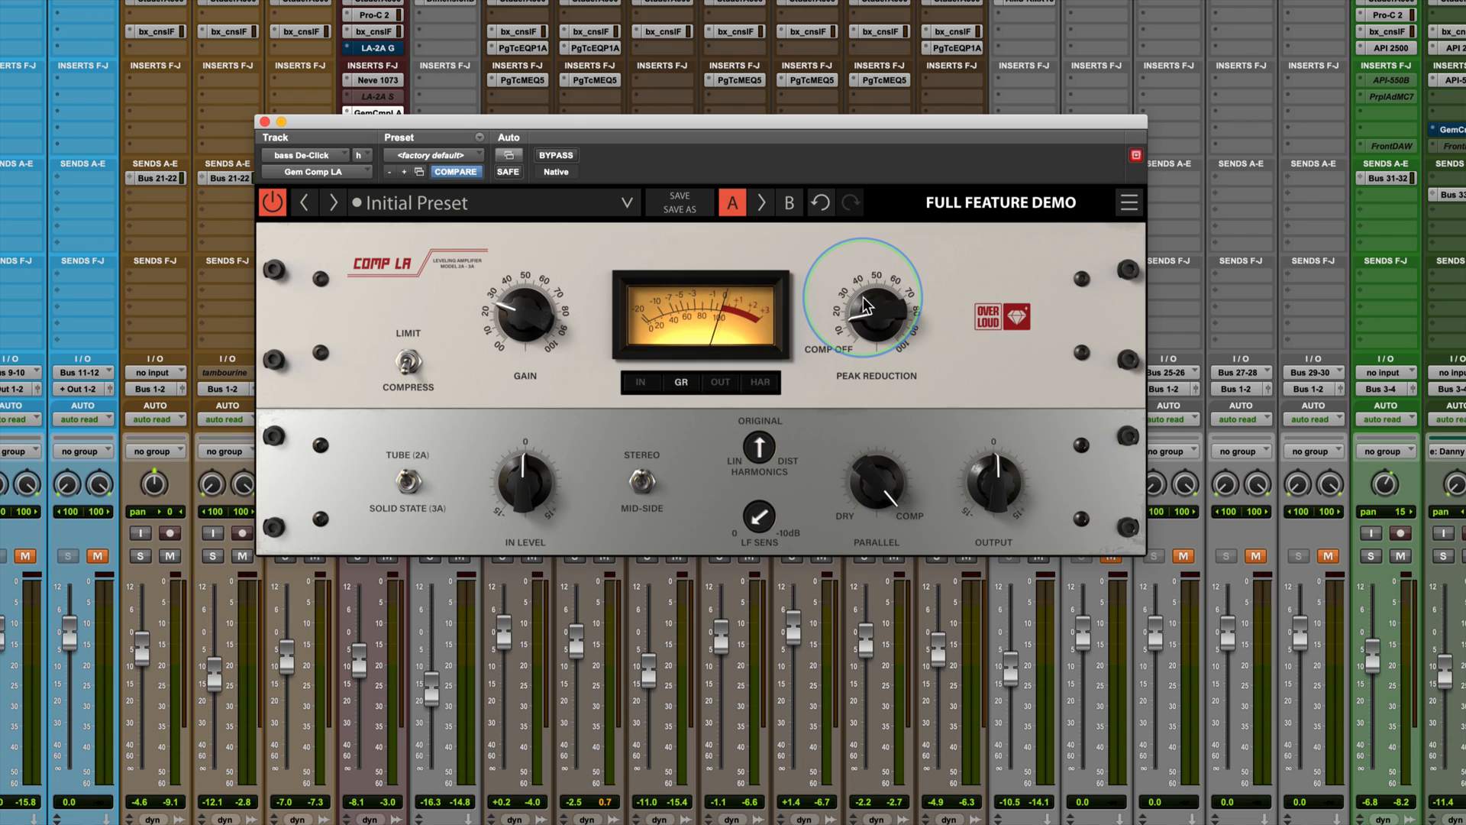
pyautogui.moveTo(866, 305); pyautogui.dragTo(800, 356)
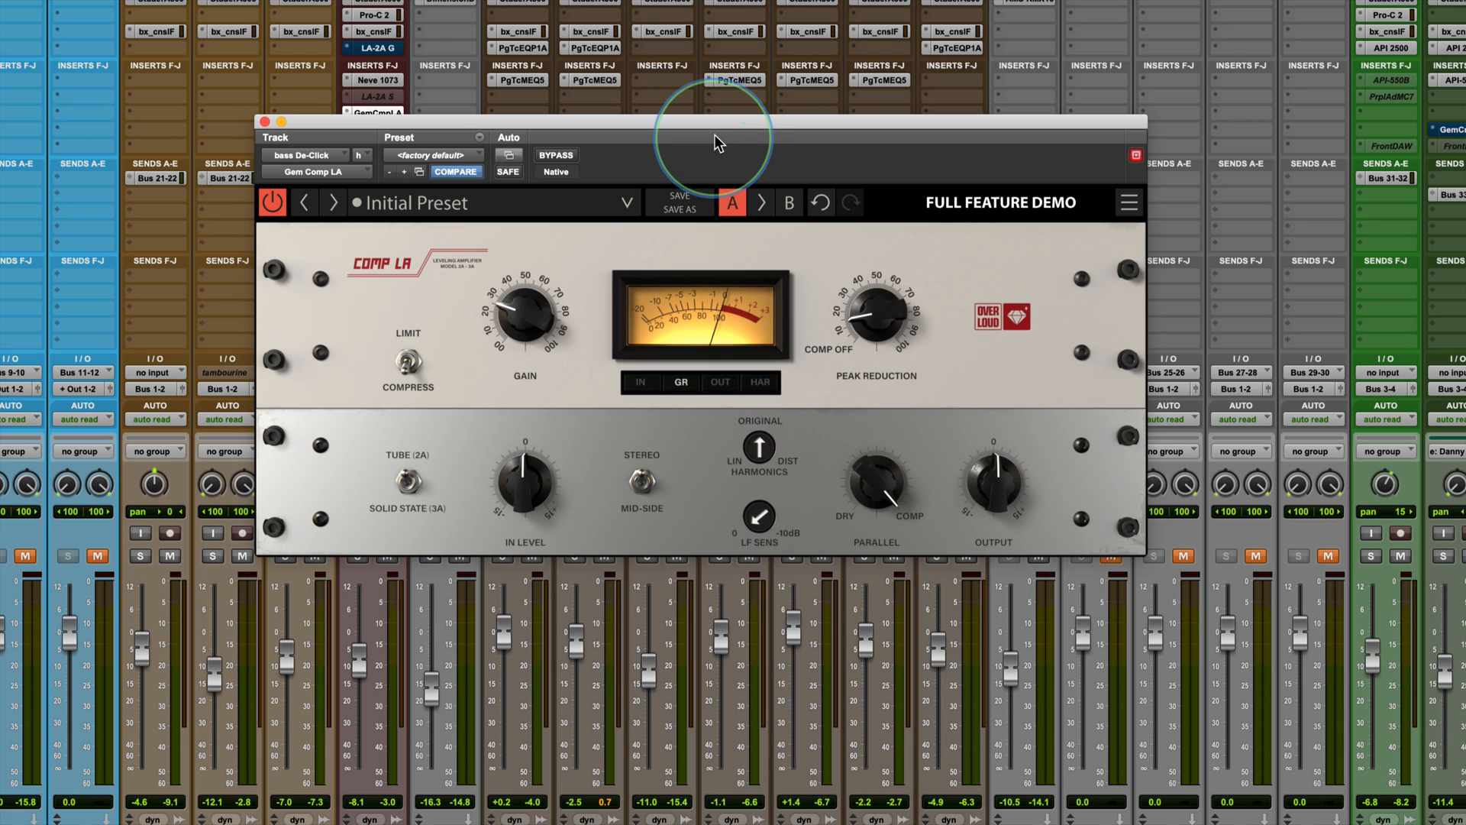
# Move the plug-in window clear of the bass track's controls and raise the bass fader to about -0.1 dB.
pyautogui.moveTo(714, 132); pyautogui.dragTo(867, 127)
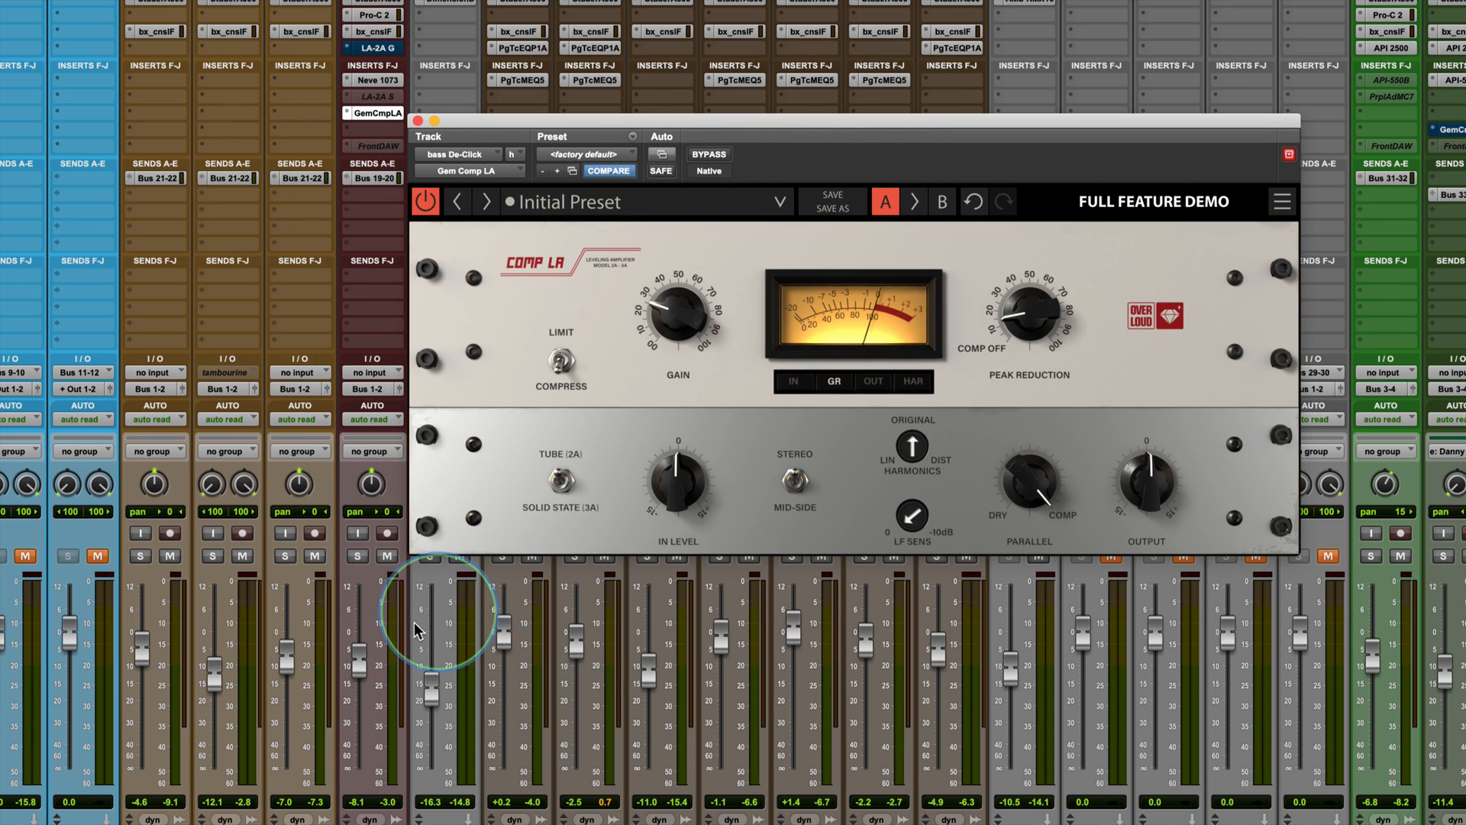
pyautogui.click(360, 662)
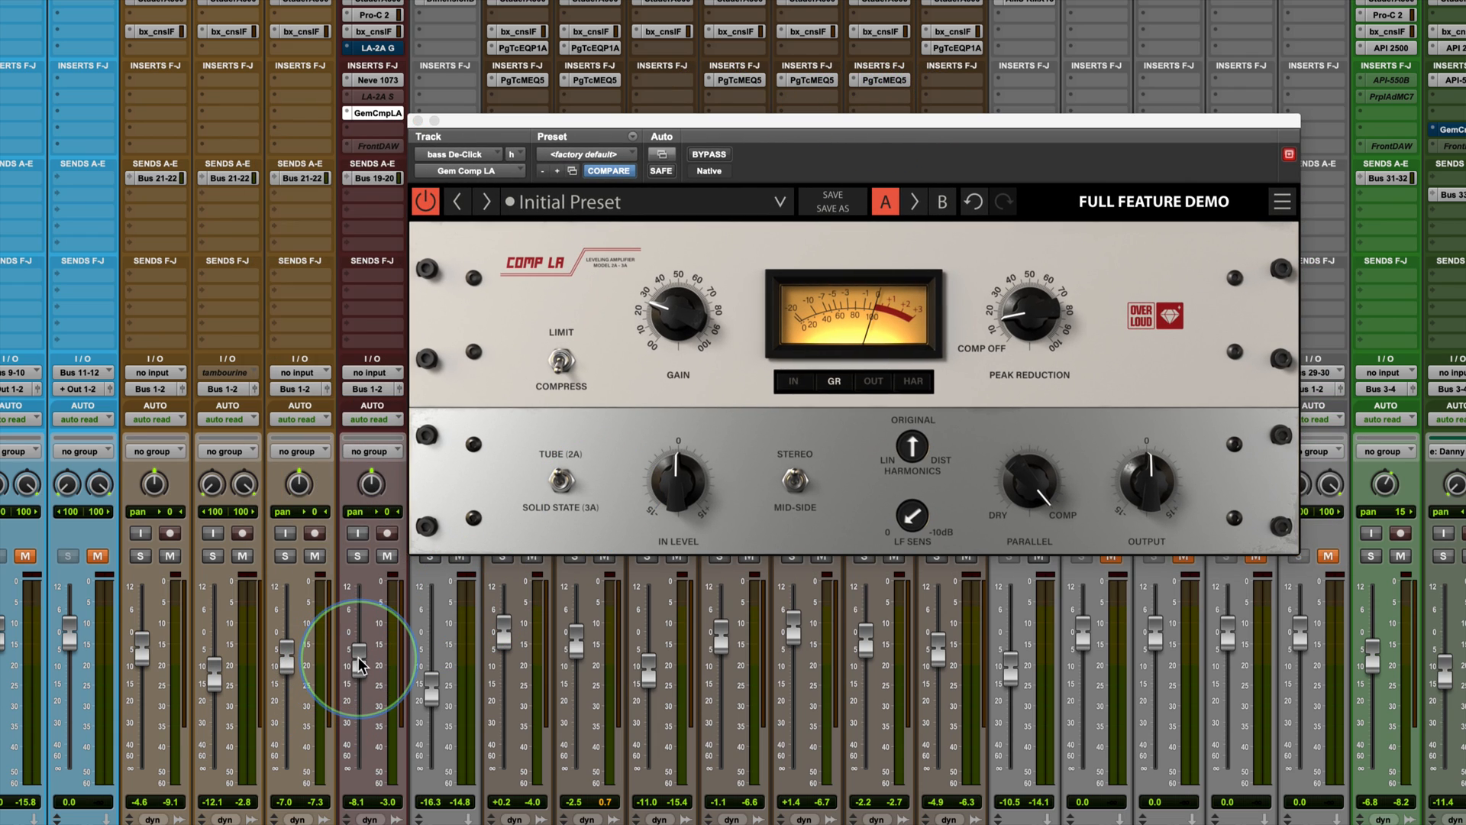
pyautogui.moveTo(359, 661)
pyautogui.mouseDown()
pyautogui.moveTo(360, 607)
pyautogui.moveTo(360, 636)
pyautogui.mouseUp()
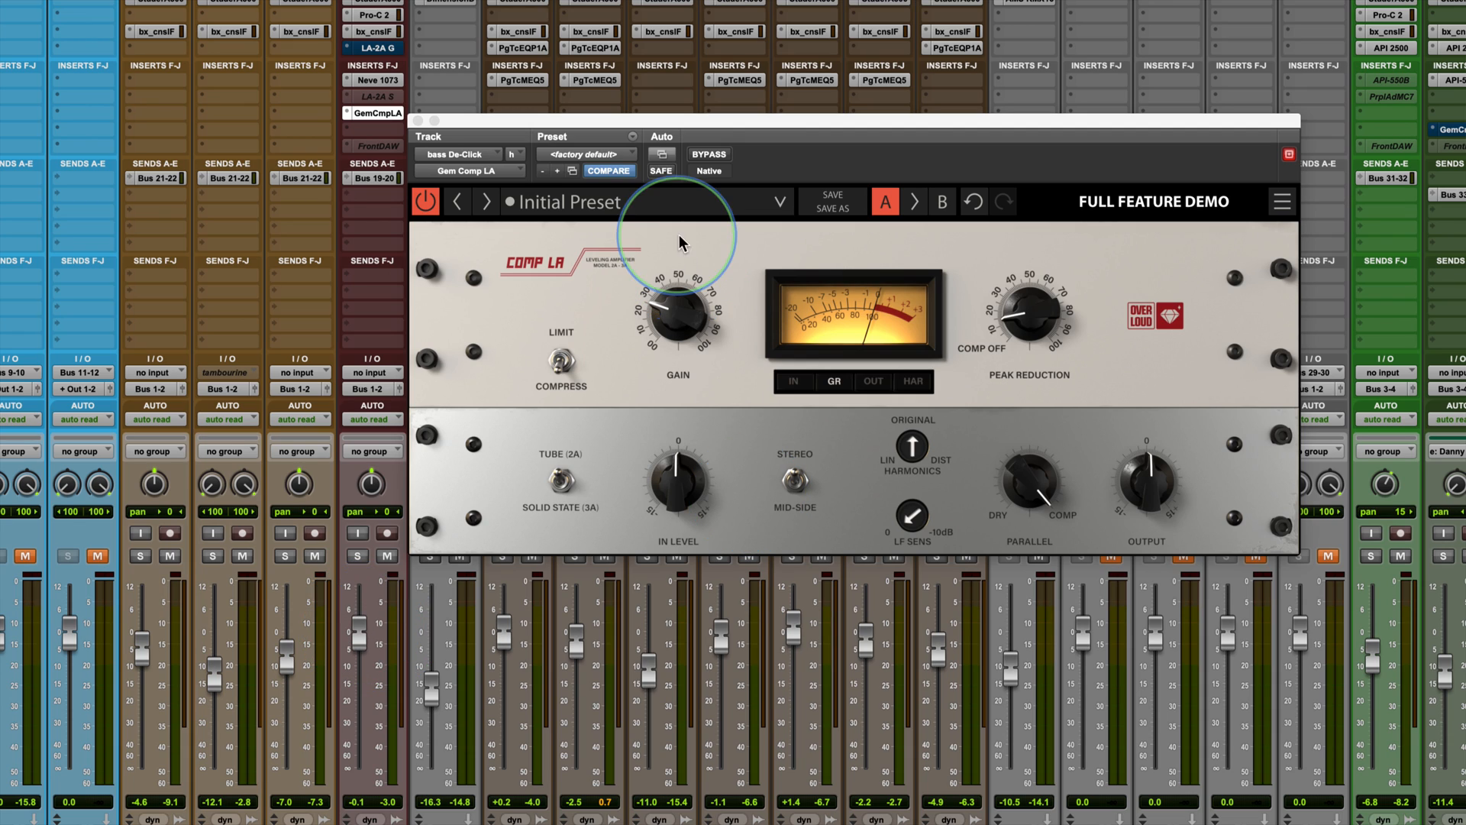
# Switch off the Comp LA processing and start playback.
pyautogui.click(425, 203)
pyautogui.click(425, 203)
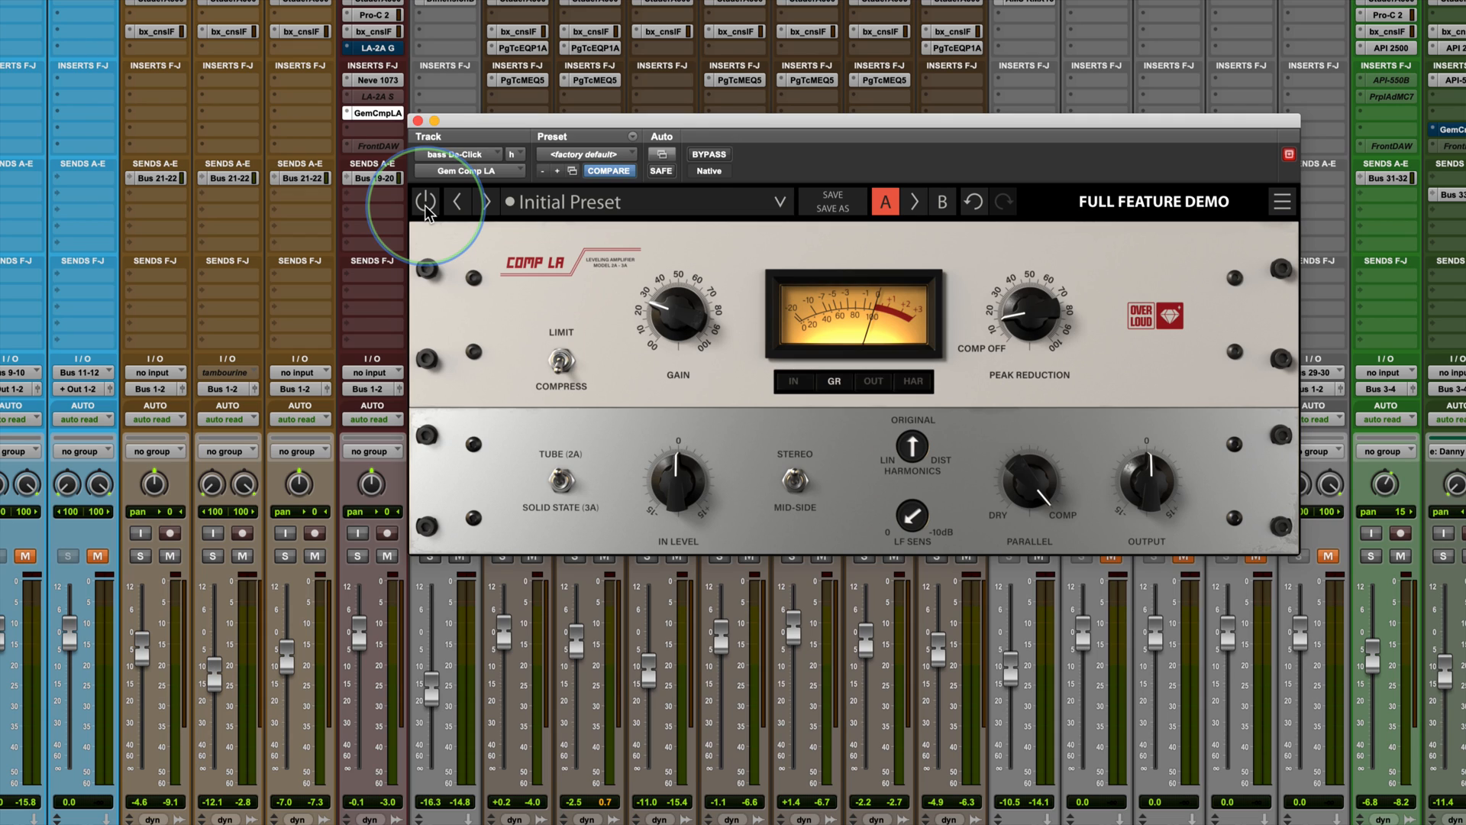
pyautogui.press('space')
# Solo the bass track and recall the drum intro memory location for playback.
pyautogui.click(357, 554)
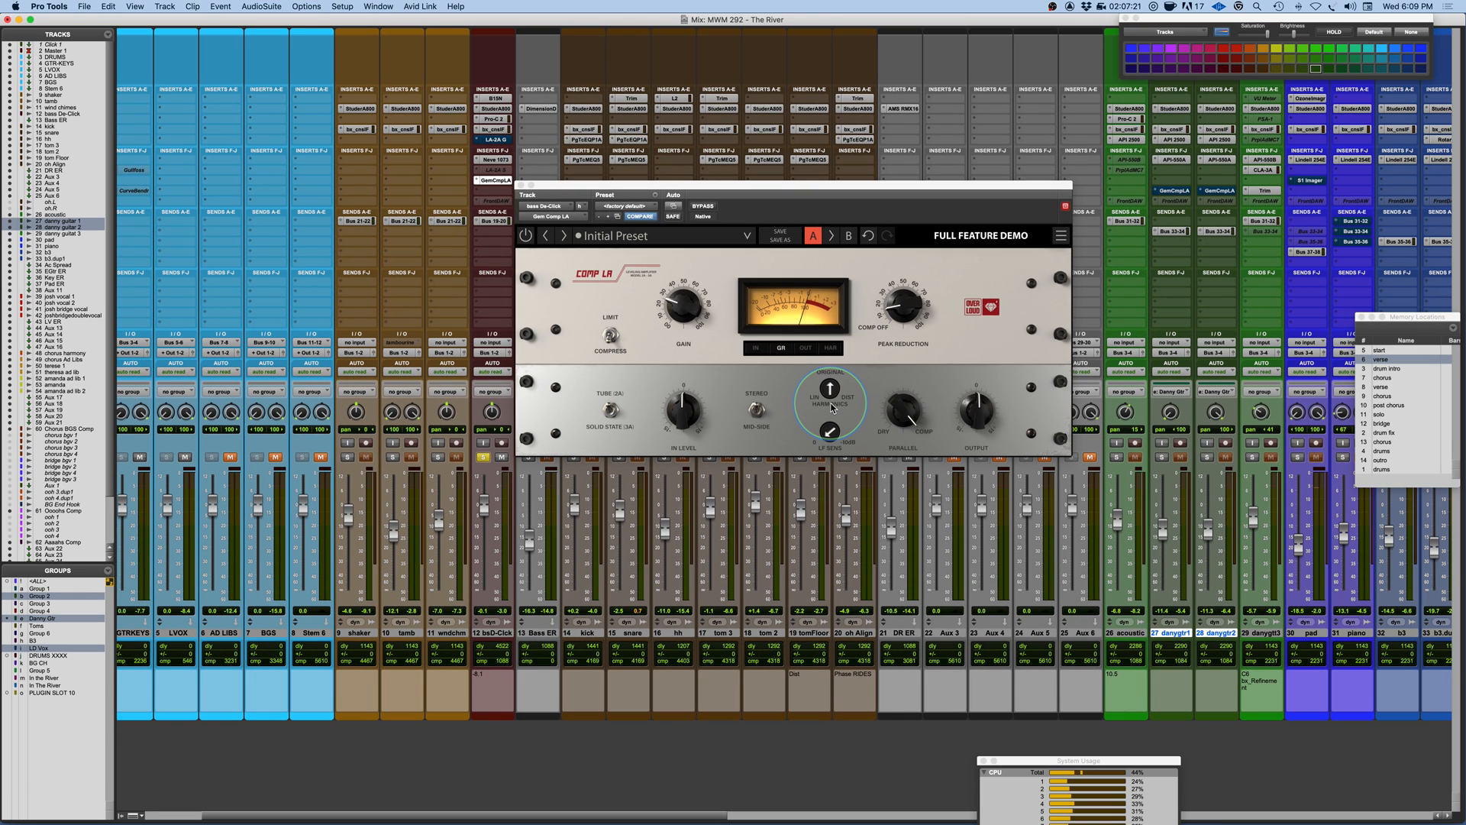
pyautogui.click(1386, 368)
pyautogui.moveTo(1394, 331); pyautogui.dragTo(1116, 252)
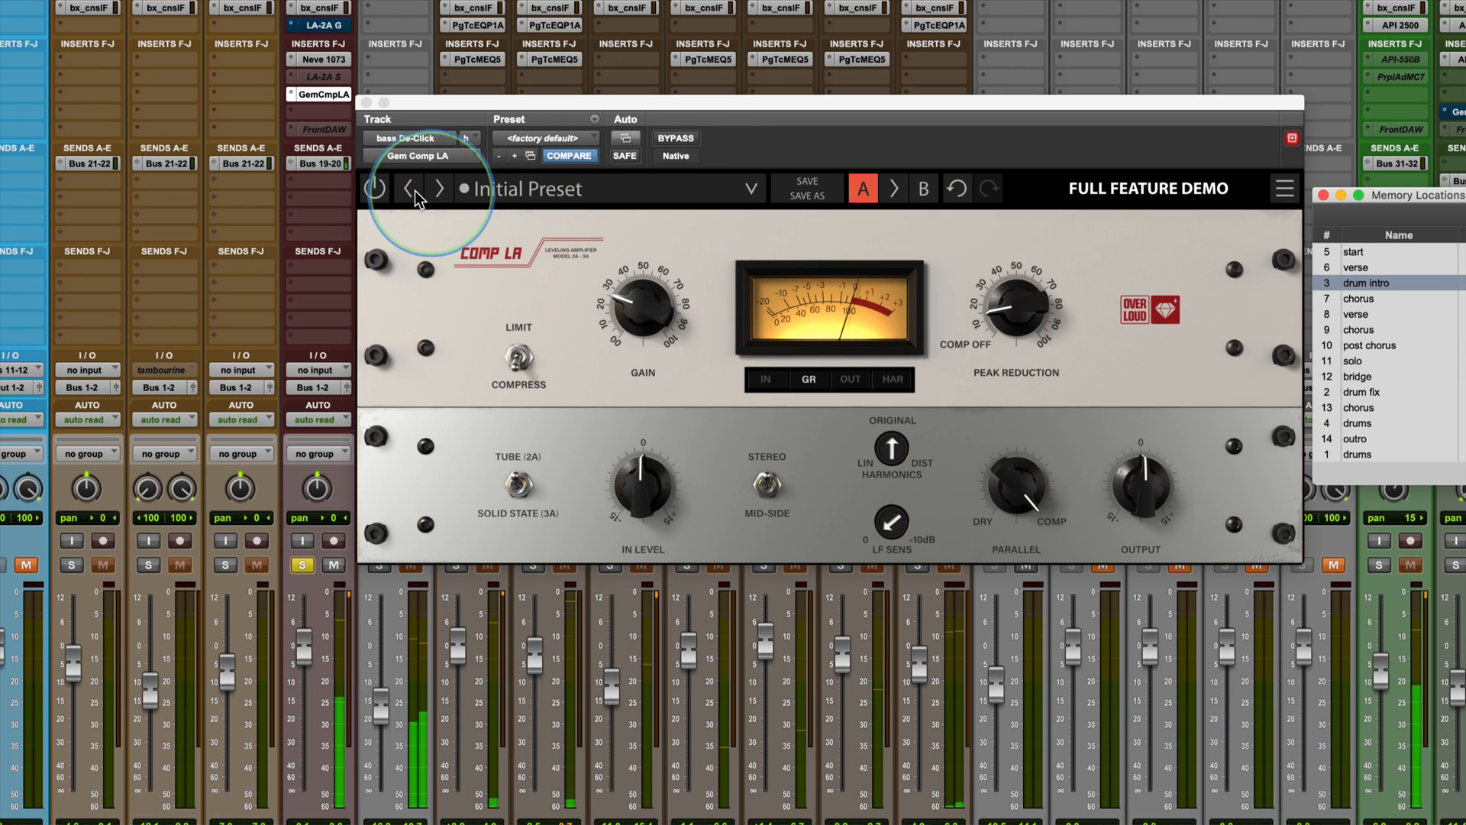
# Toggle the Comp LA processing on and off to compare the soloed bass with and without compression, leaving it on.
pyautogui.click(374, 191)
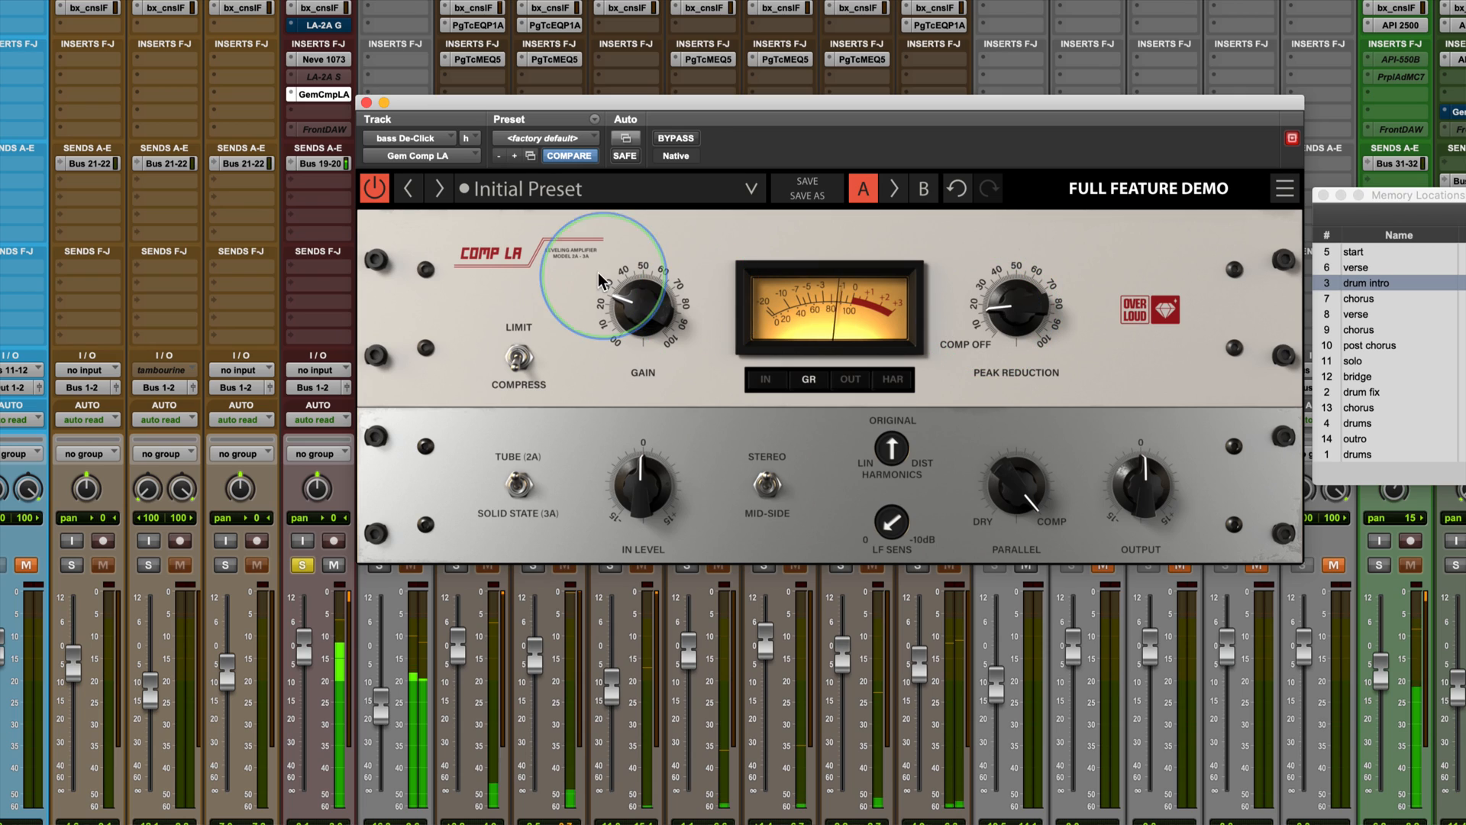
pyautogui.click(380, 195)
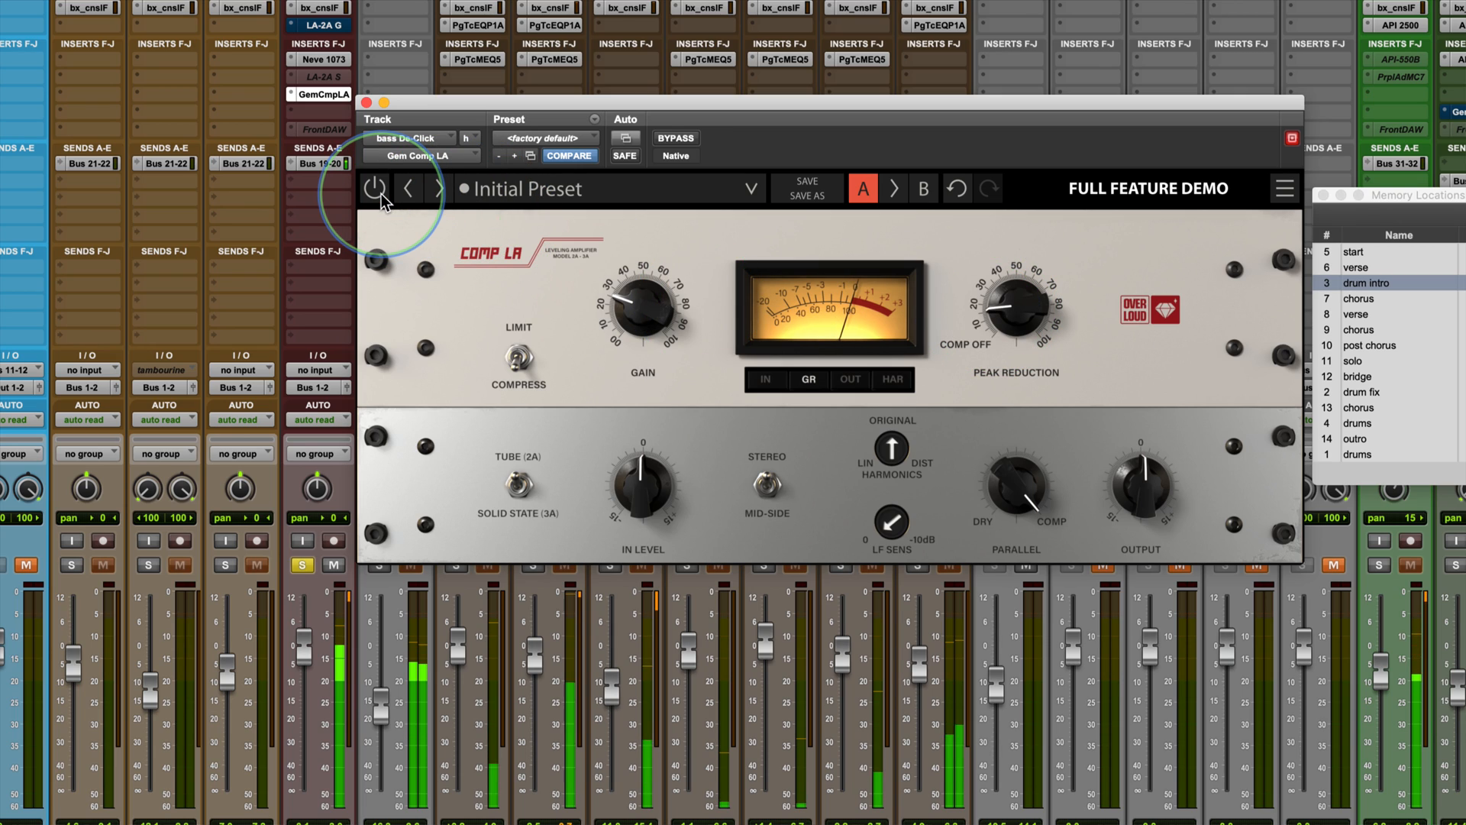
pyautogui.click(379, 196)
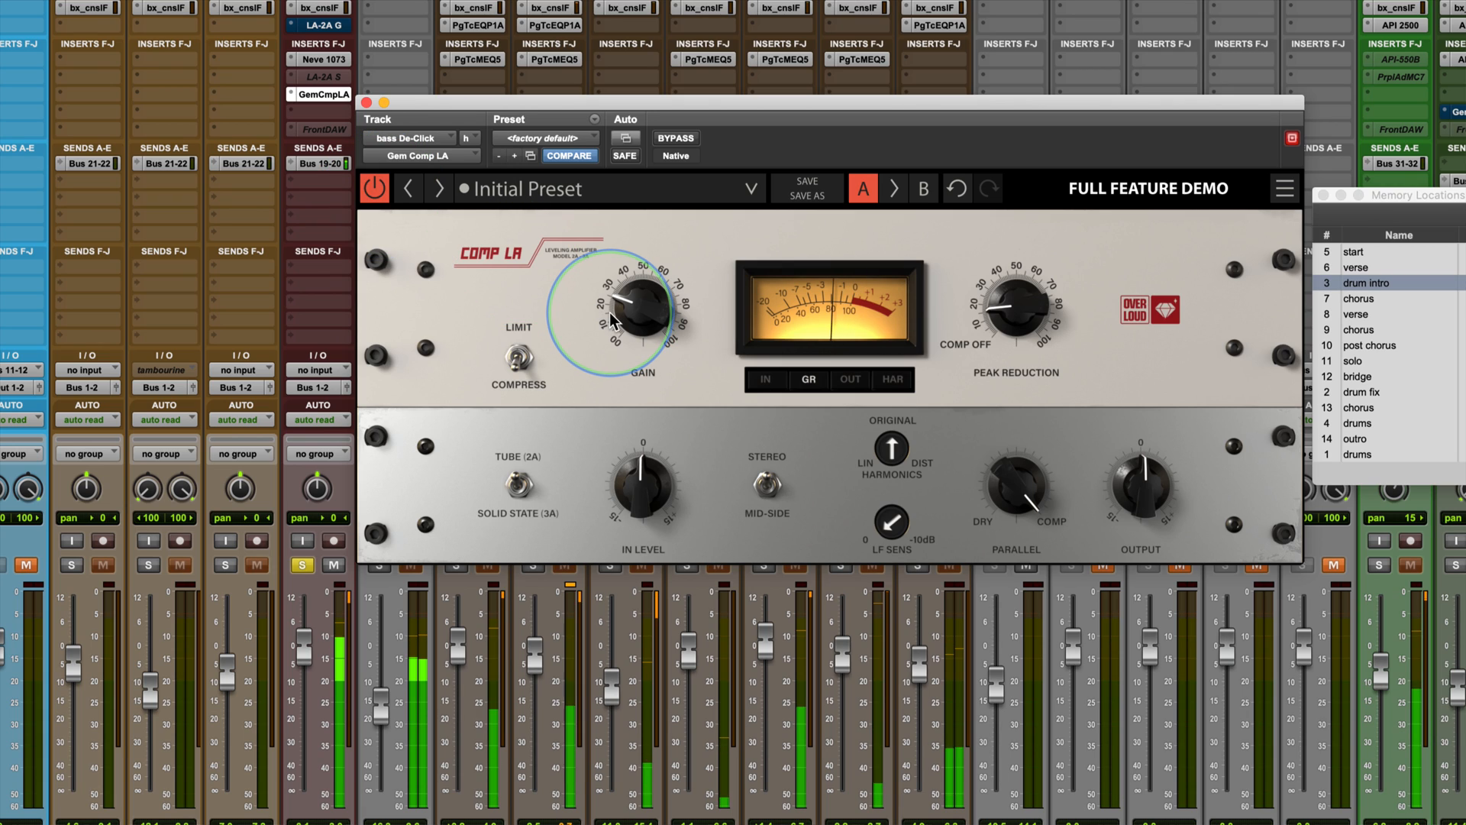
pyautogui.click(375, 188)
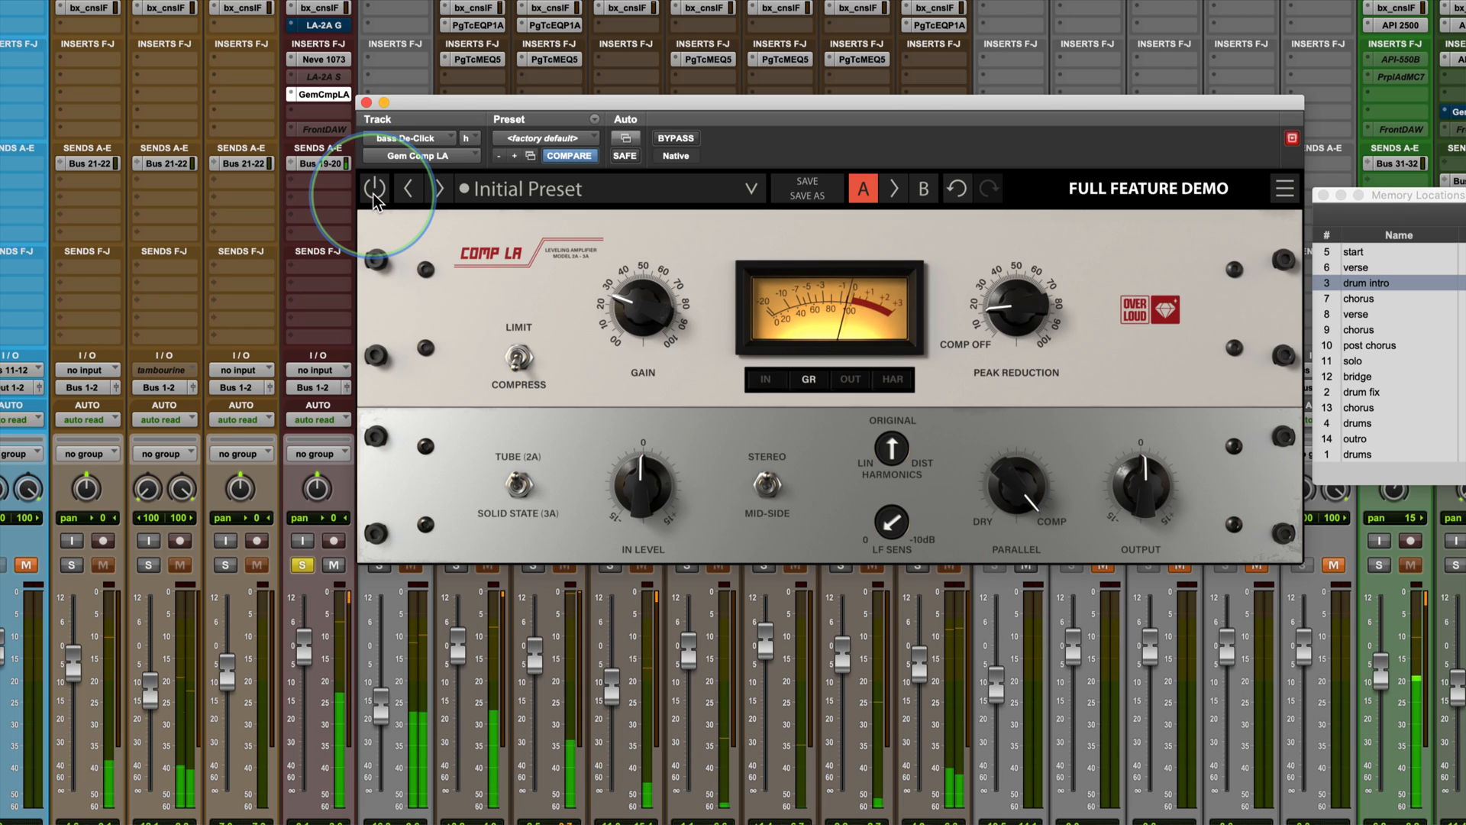
pyautogui.click(374, 189)
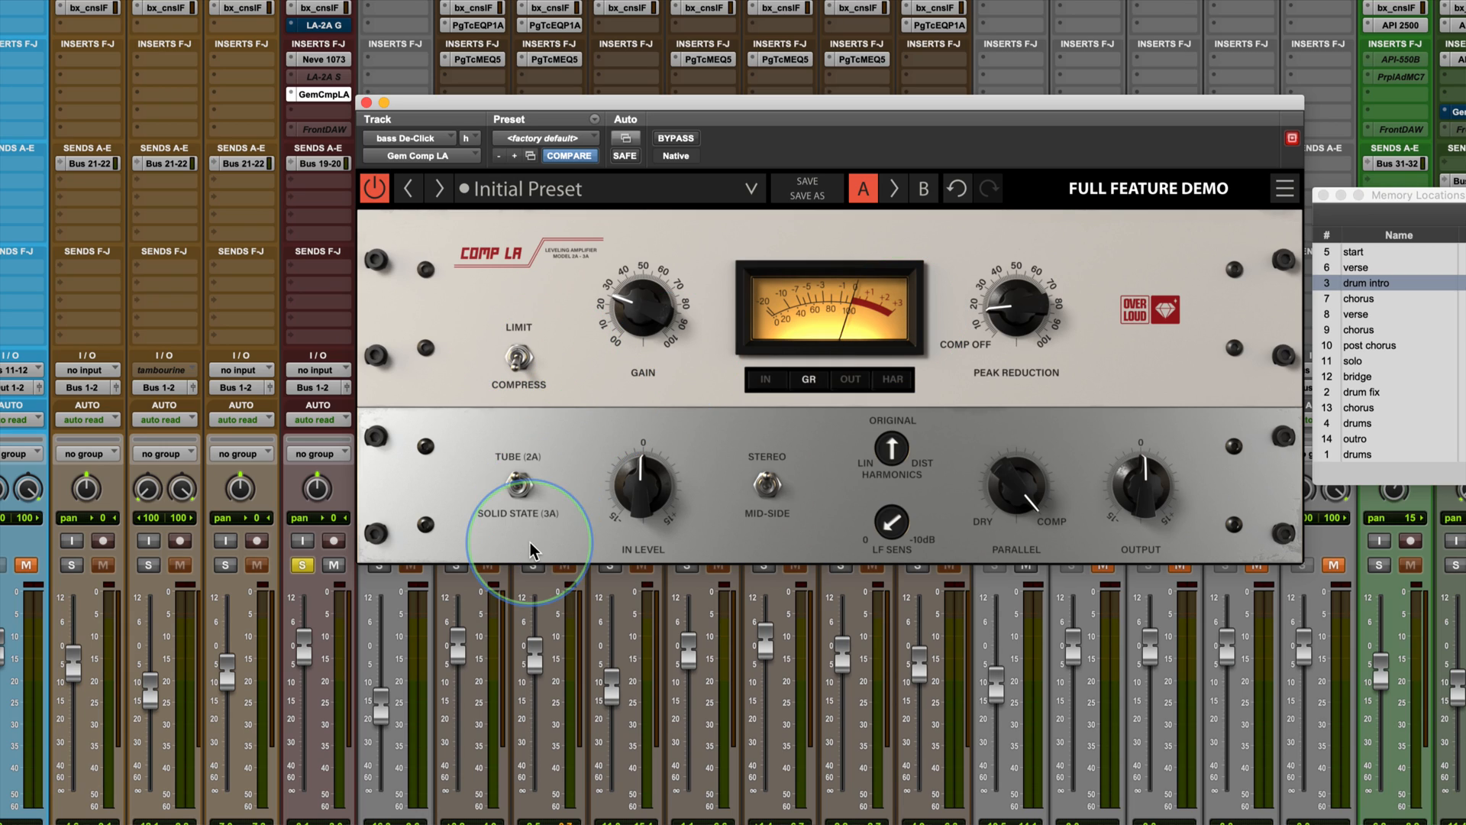
# Compare the Solid State (3A) and Tube (2A) models on the soloed bass, finishing on Tube (2A).
pyautogui.click(519, 487)
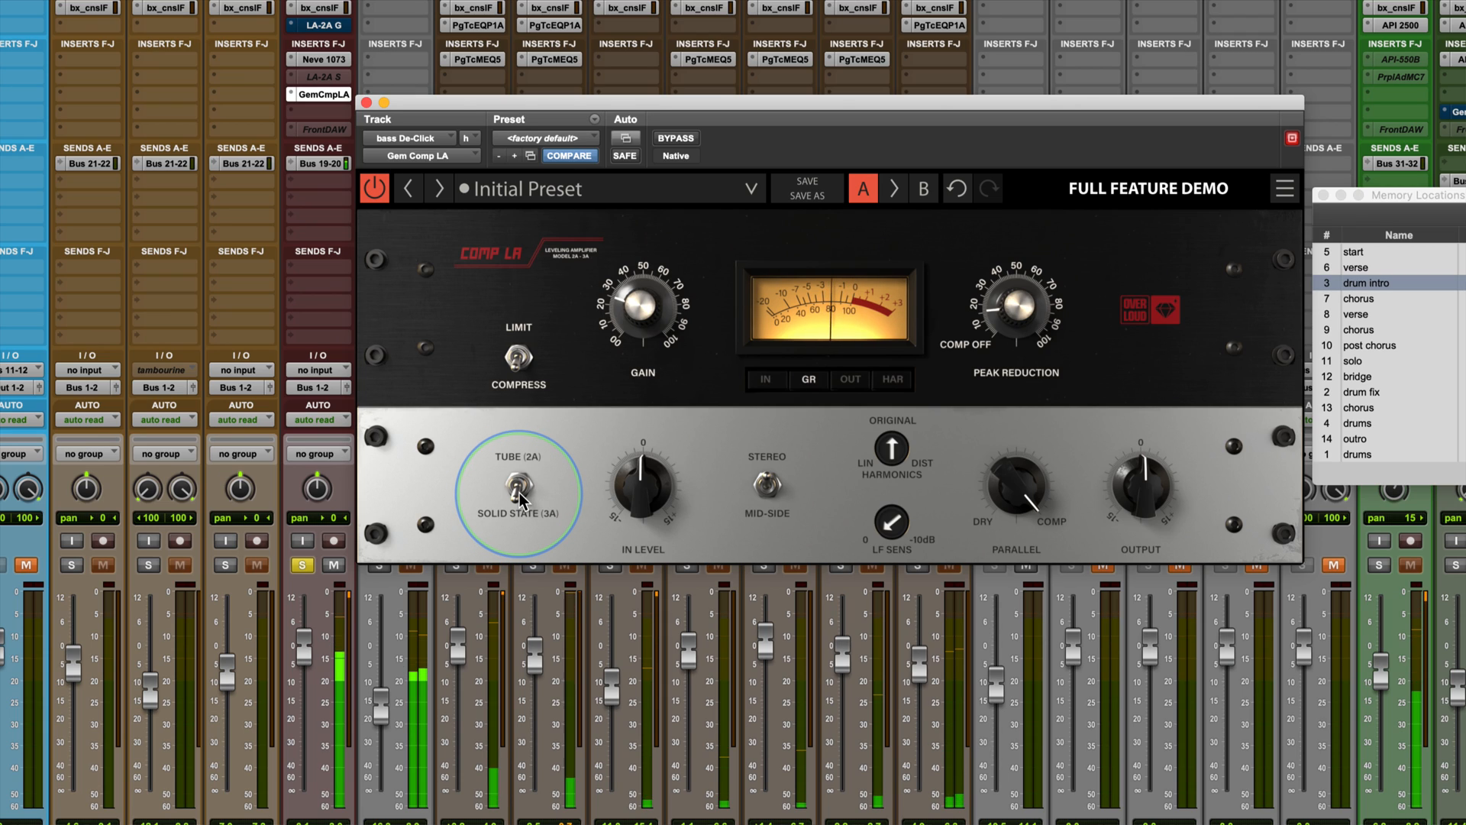
pyautogui.click(518, 488)
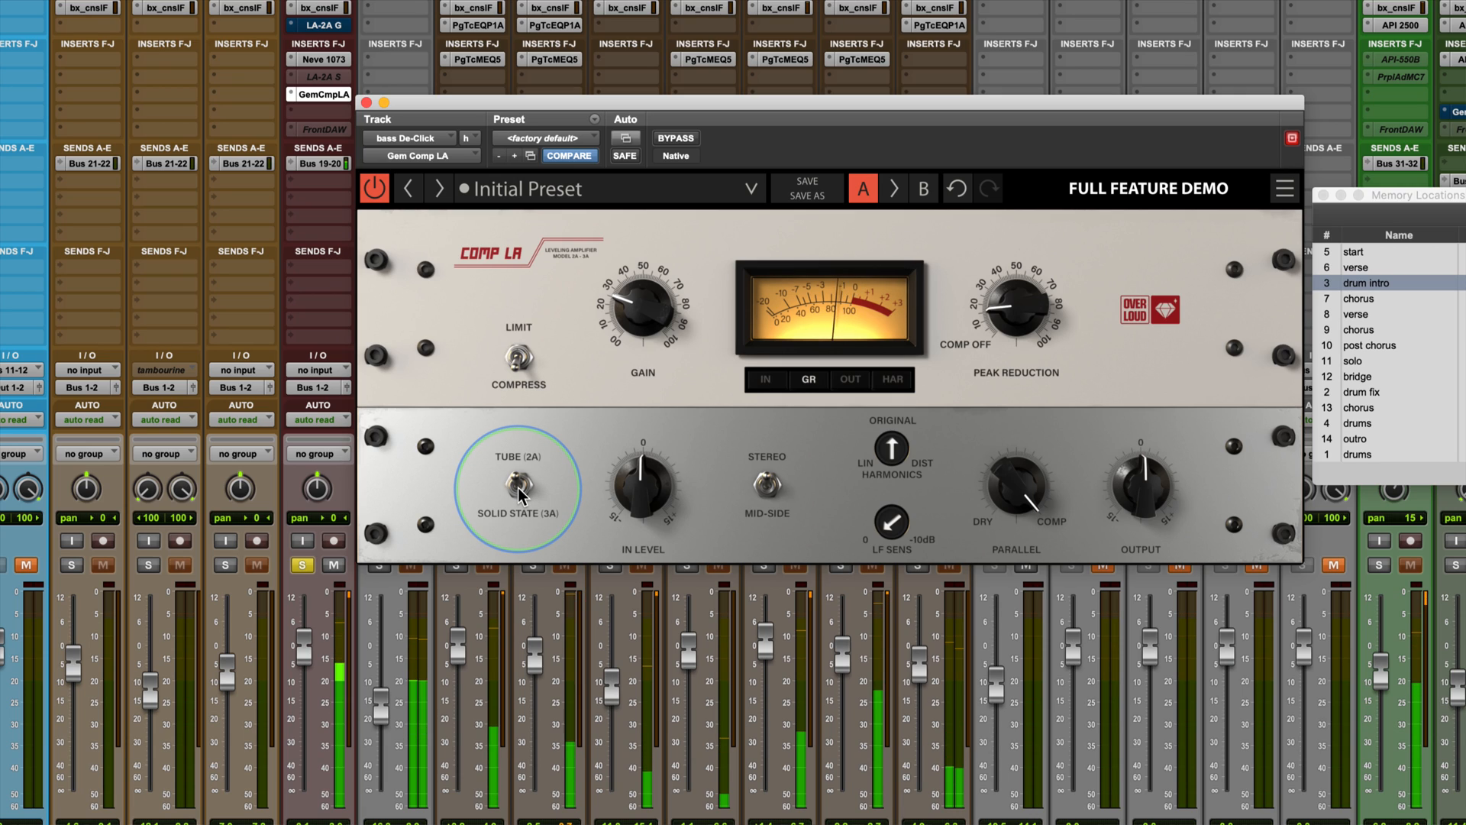
pyautogui.click(518, 489)
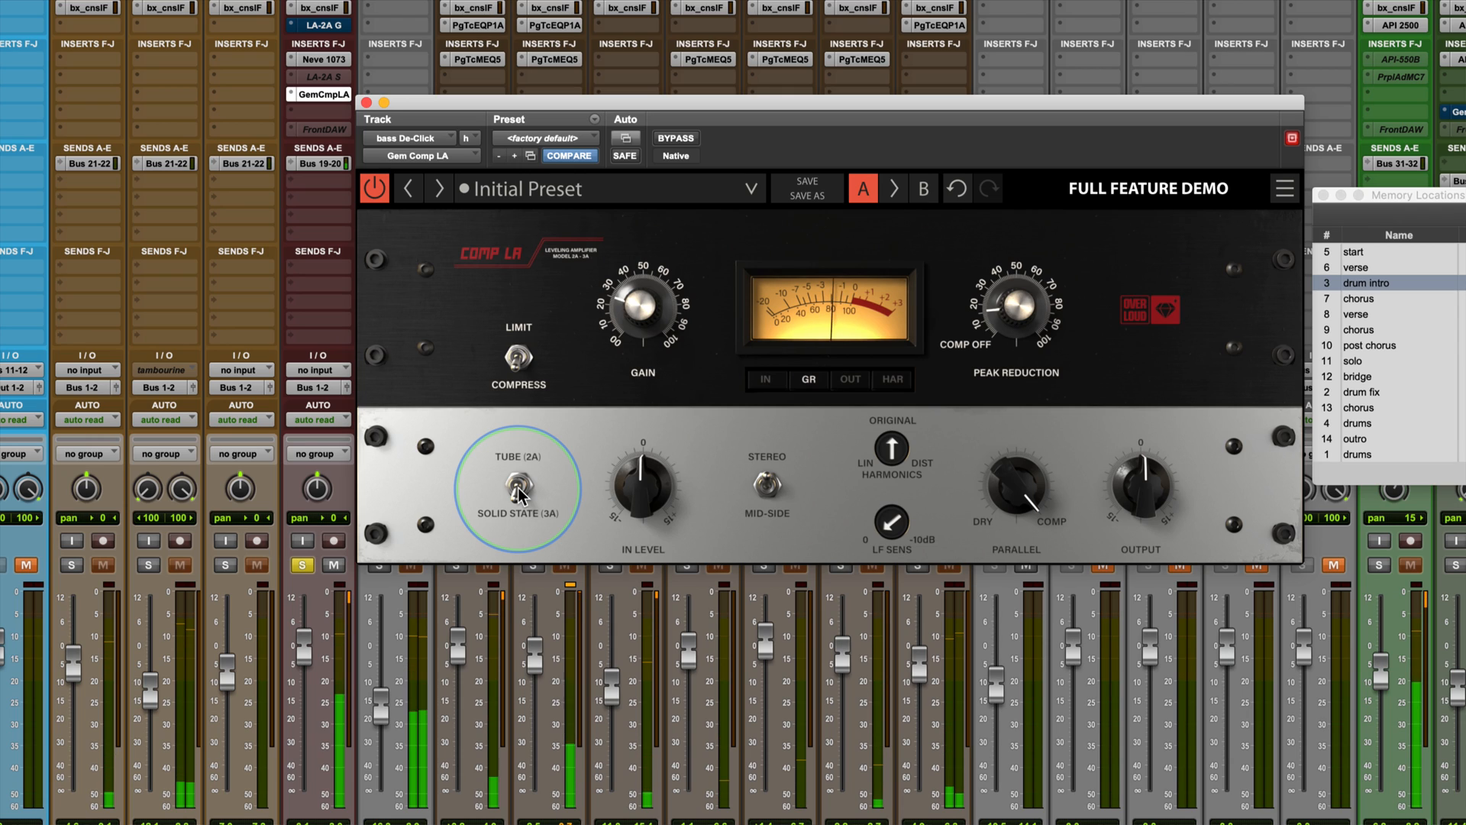
pyautogui.click(519, 489)
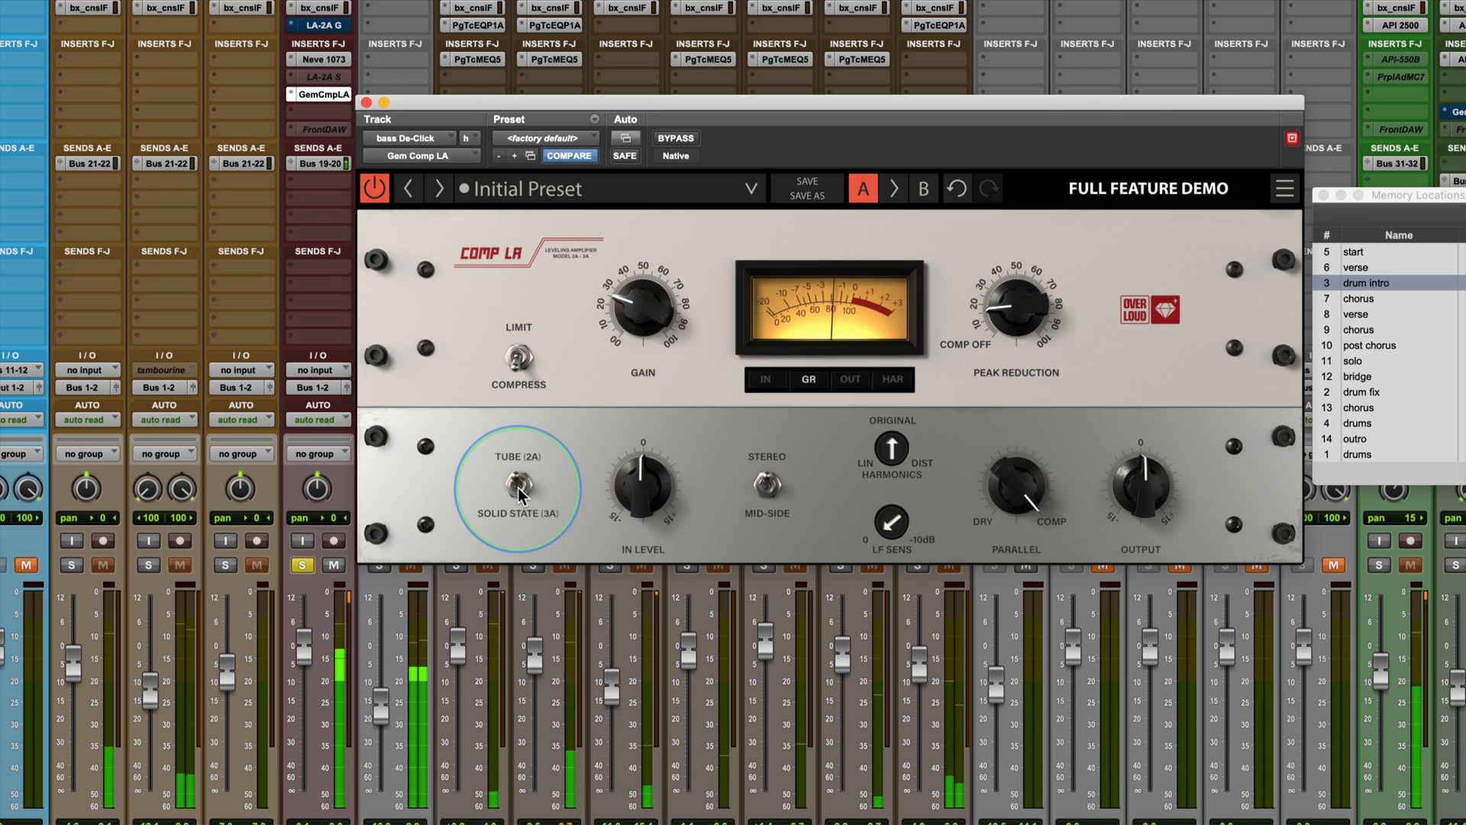
pyautogui.click(519, 489)
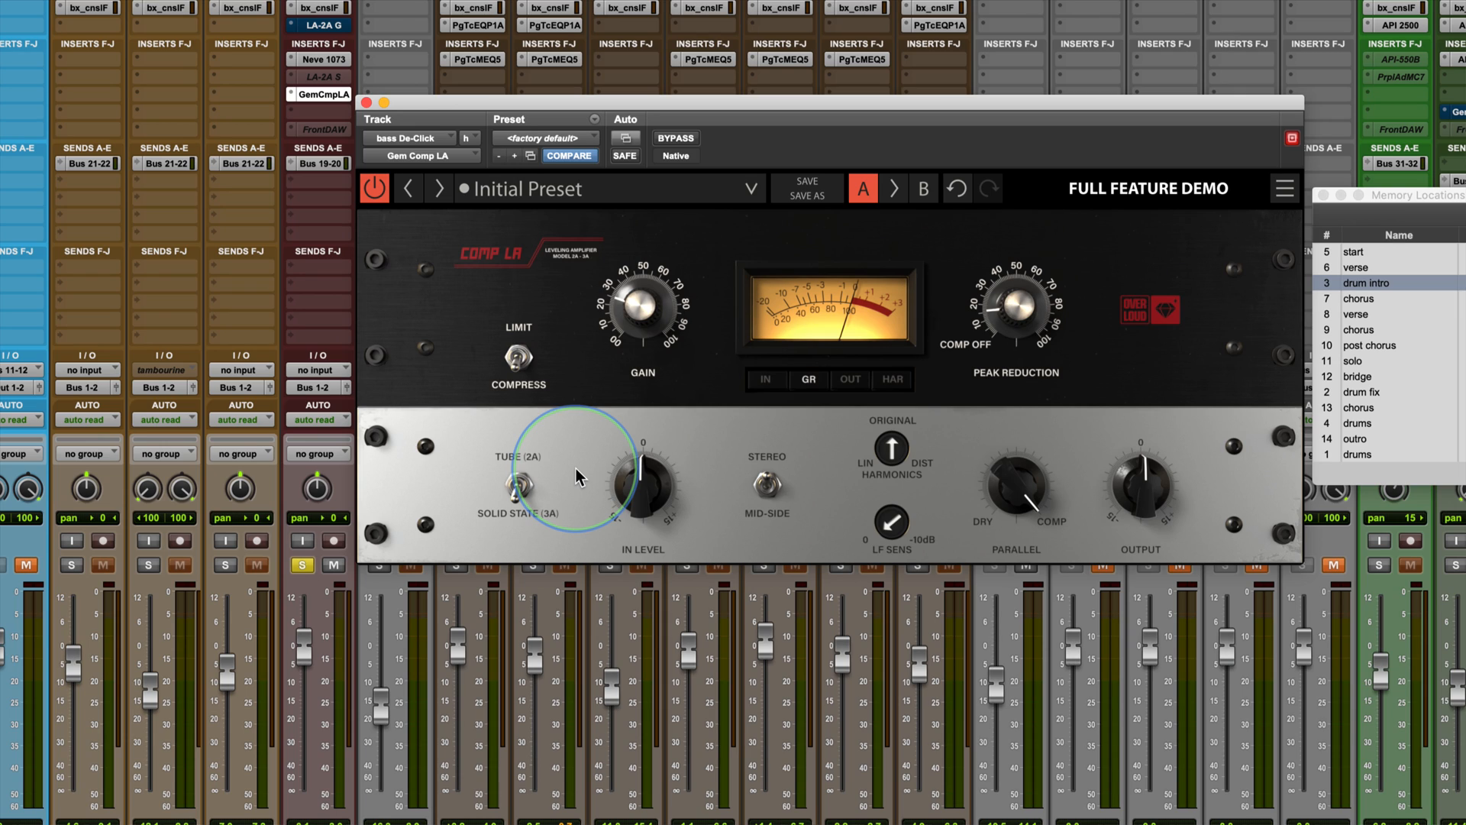
pyautogui.click(519, 484)
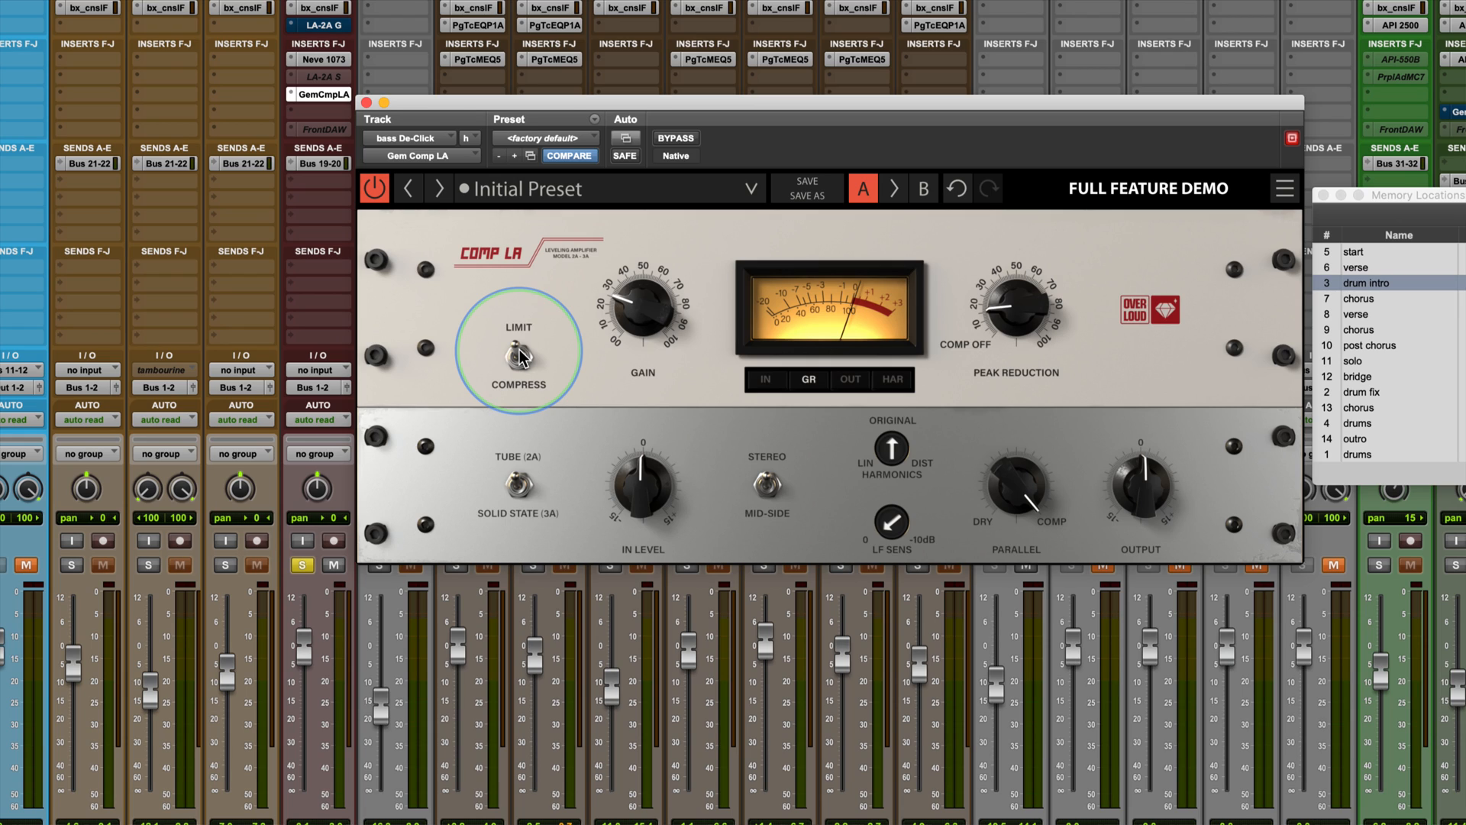
# Set the compressor to Compress mode and turn the Harmonics control to Dist.
pyautogui.click(516, 520)
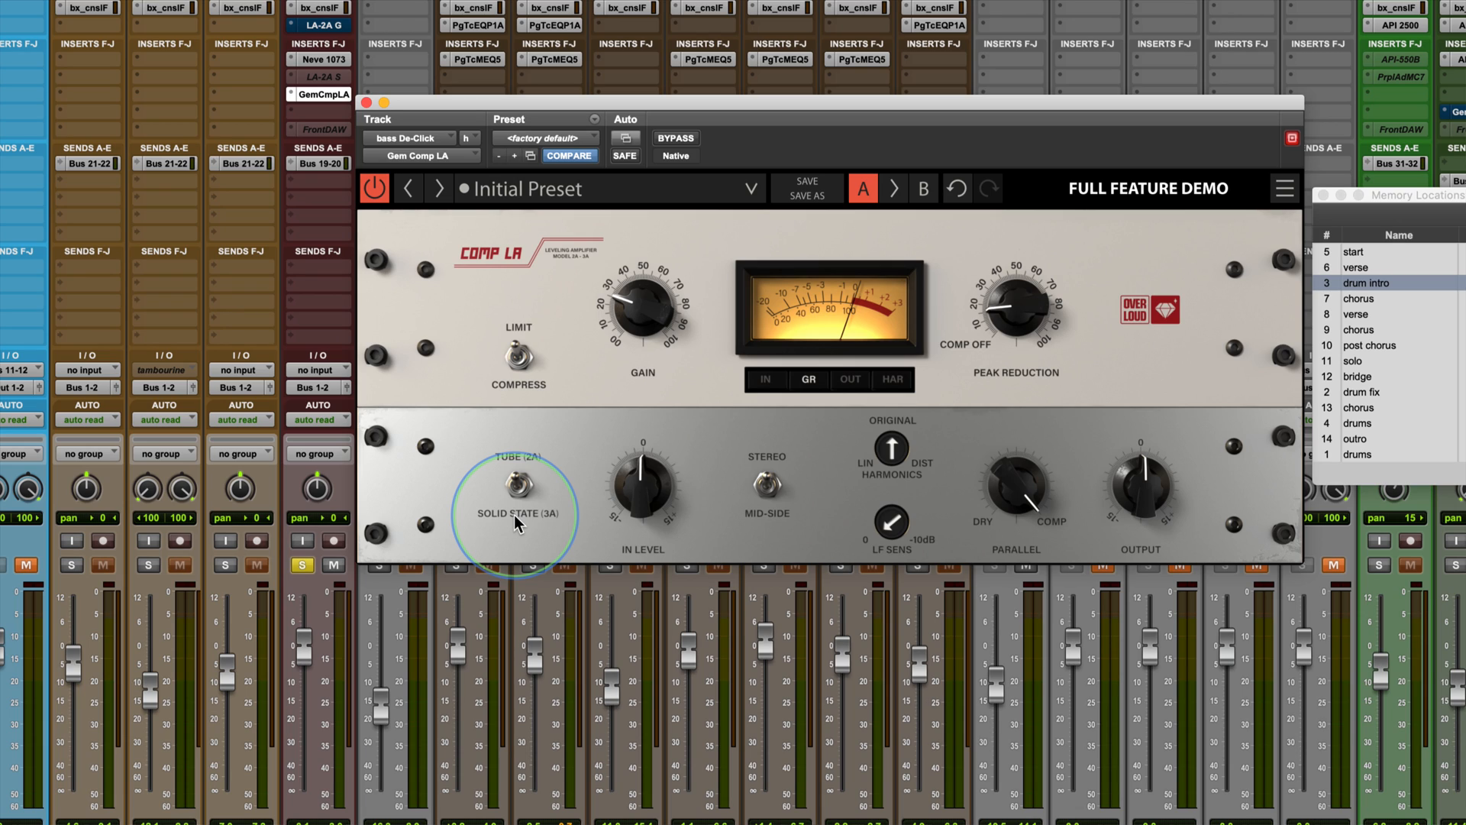
pyautogui.click(519, 361)
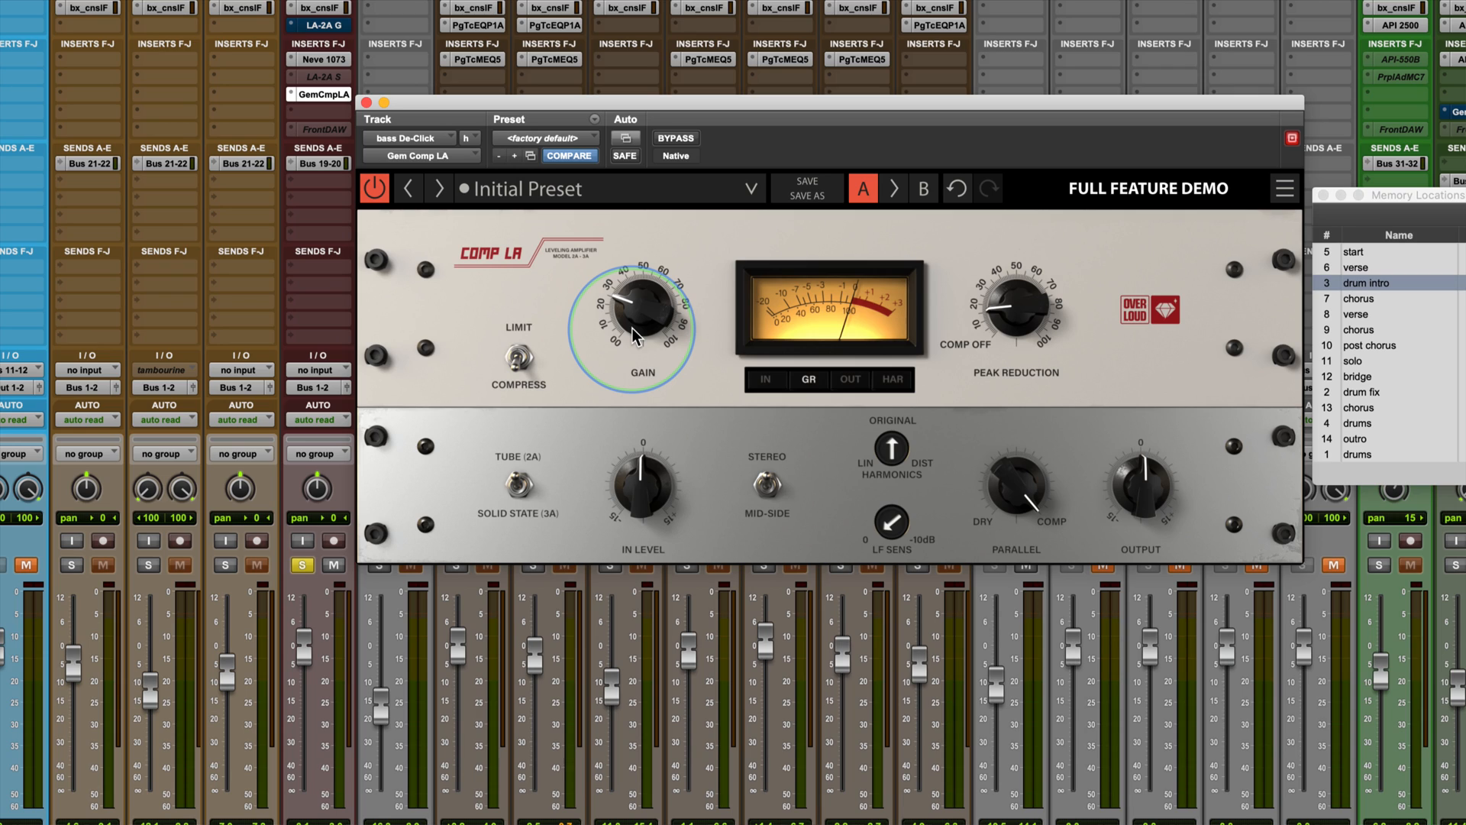
pyautogui.click(895, 462)
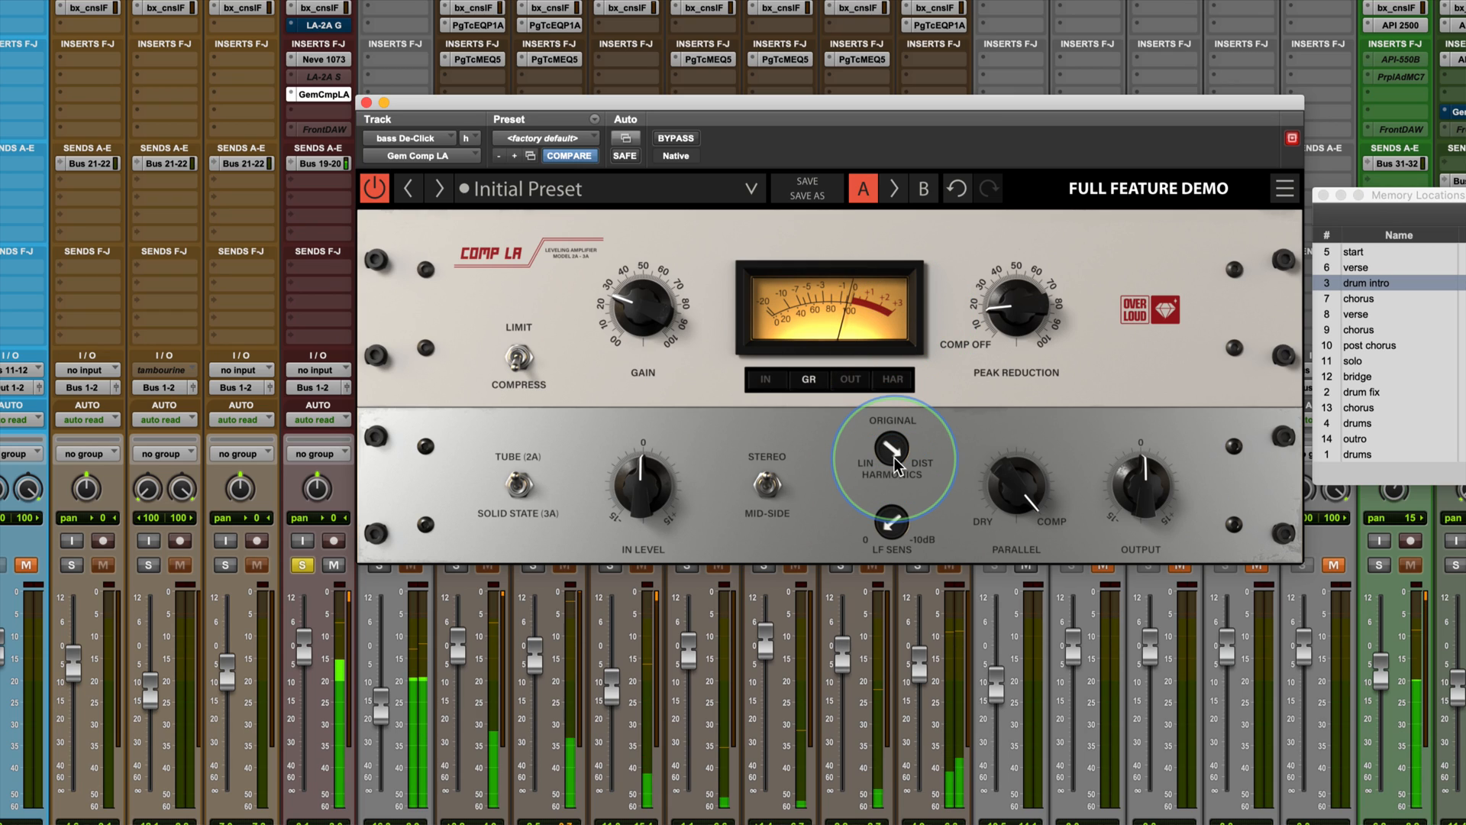
# Raise Peak Reduction slightly on the bass compressor and compare the sound with processing off, leaving it on.
pyautogui.moveTo(998, 301); pyautogui.dragTo(997, 291)
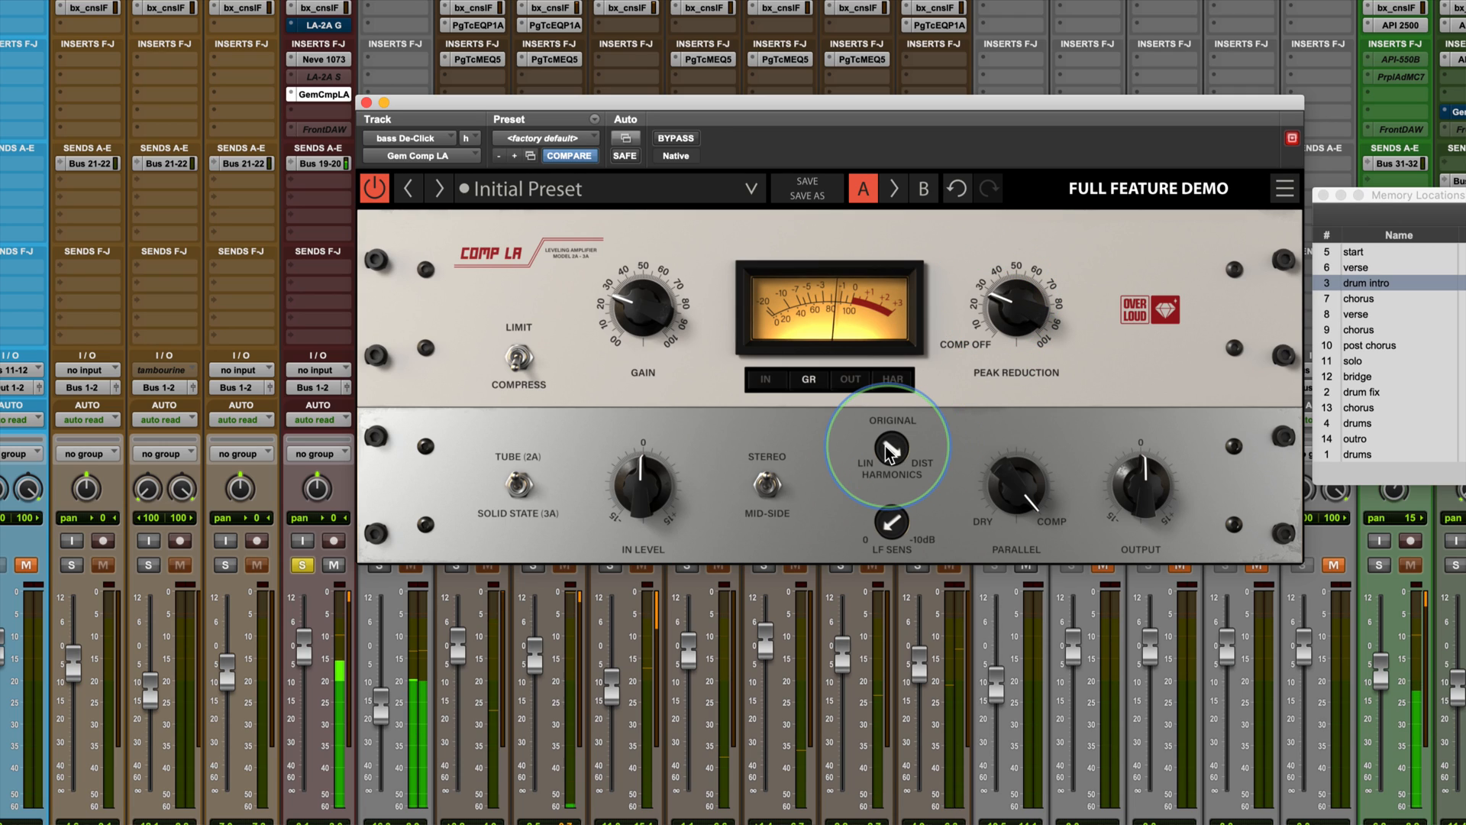
pyautogui.click(375, 189)
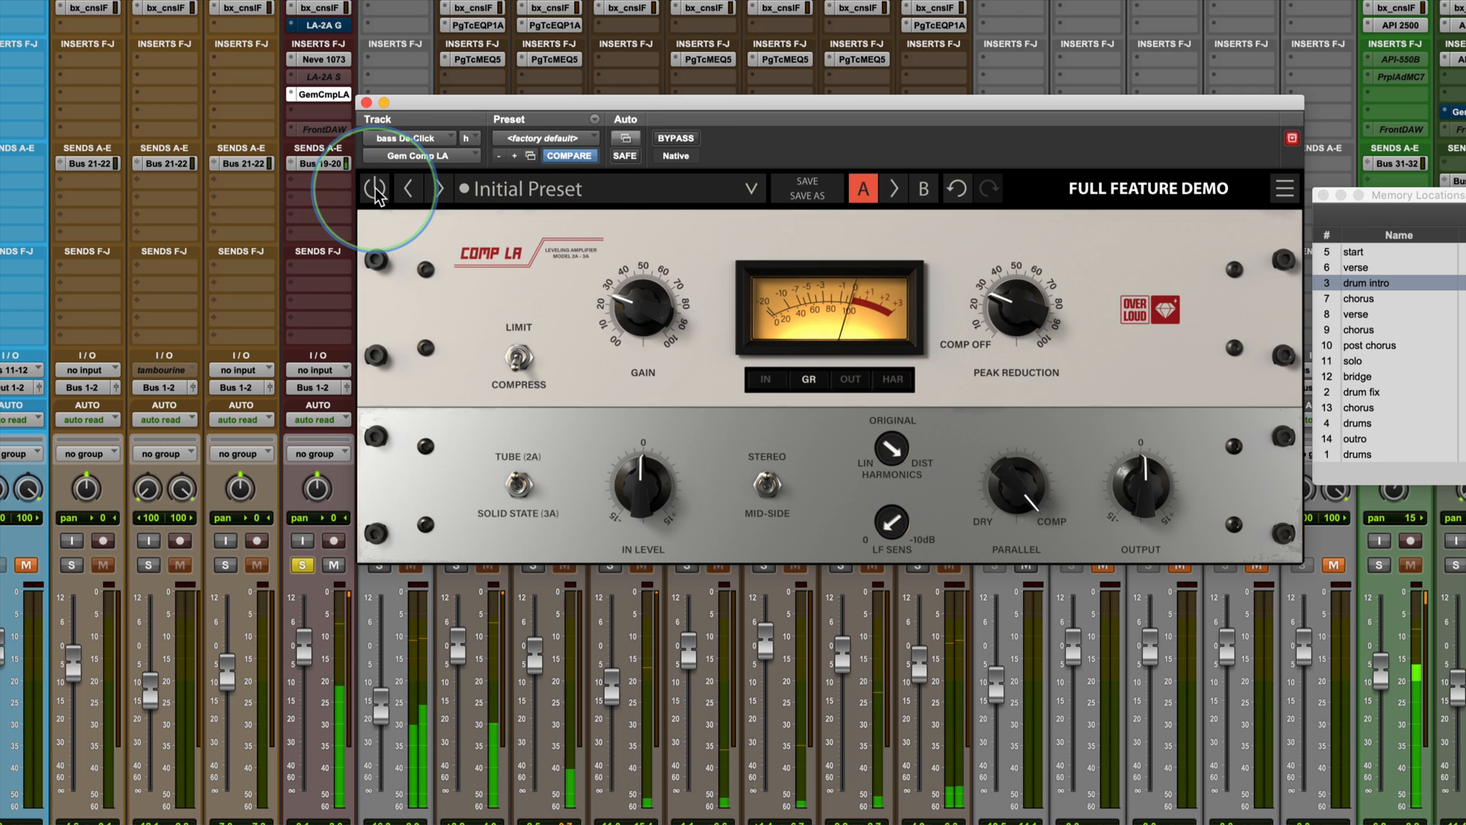
pyautogui.click(375, 190)
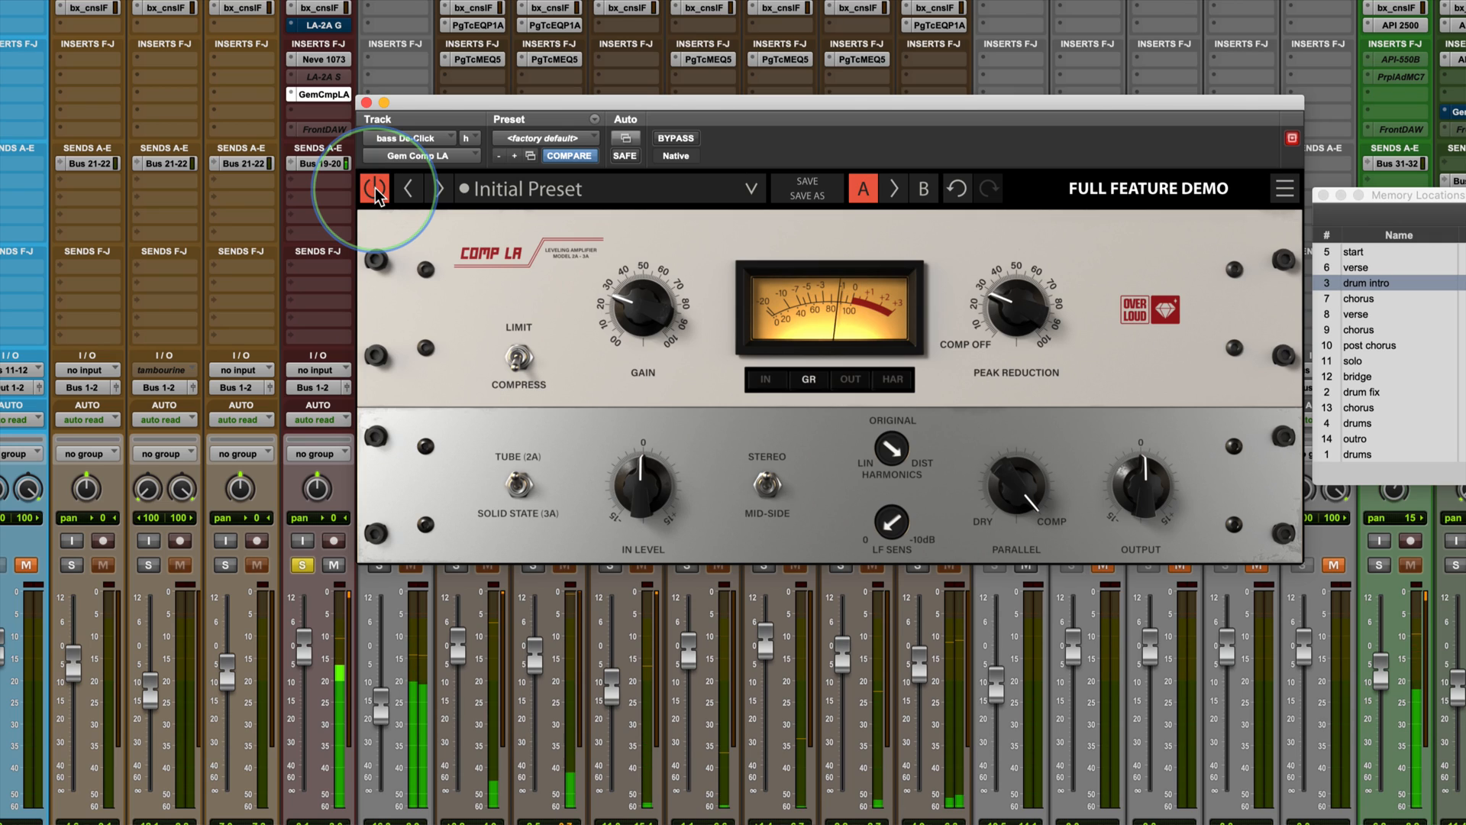
# Recall chorus memory location 13 and compare the soloed bass with and without Comp LA processing, leaving it on.
pyautogui.click(1363, 390)
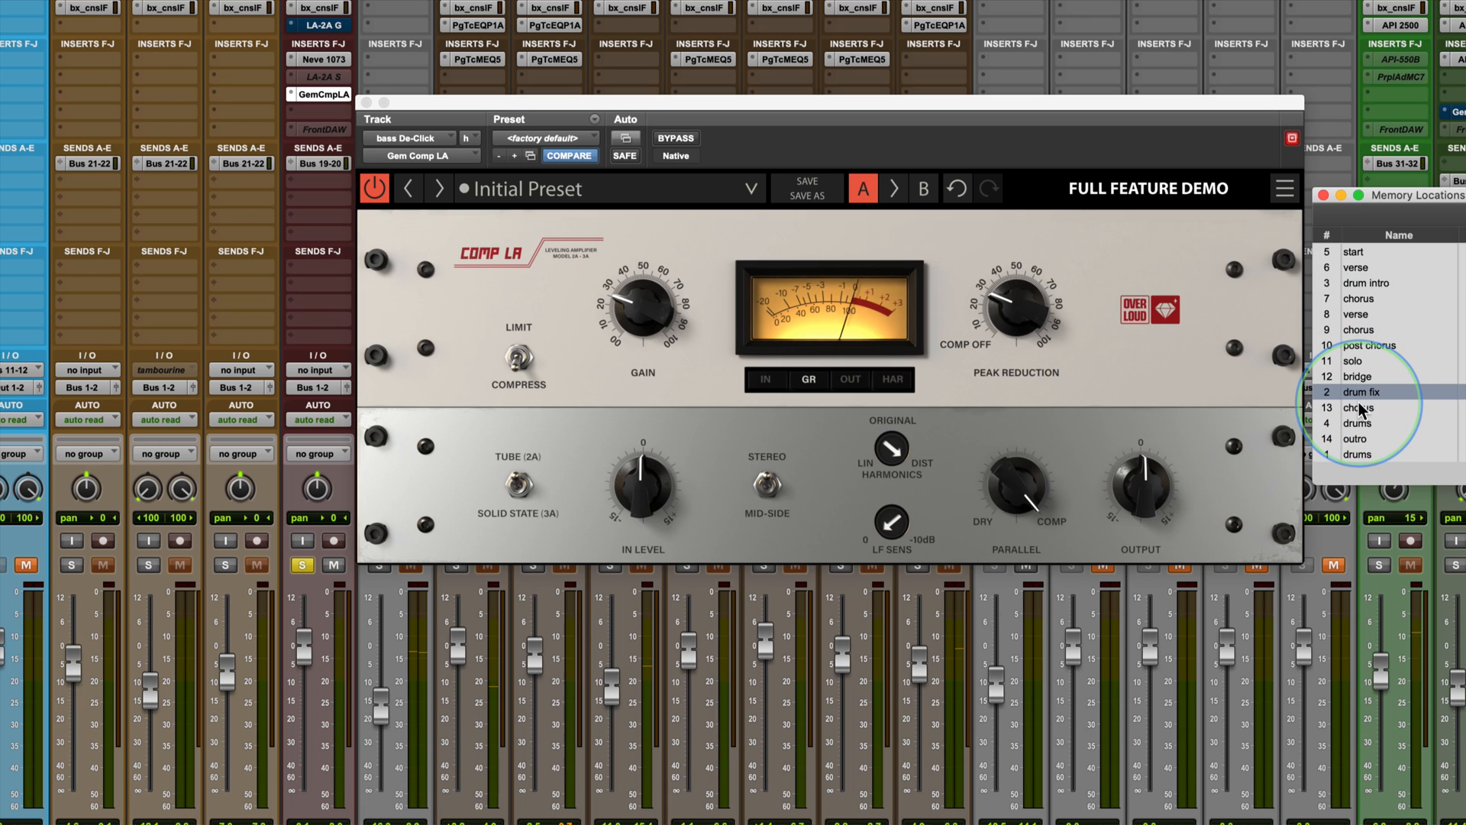
pyautogui.click(1363, 411)
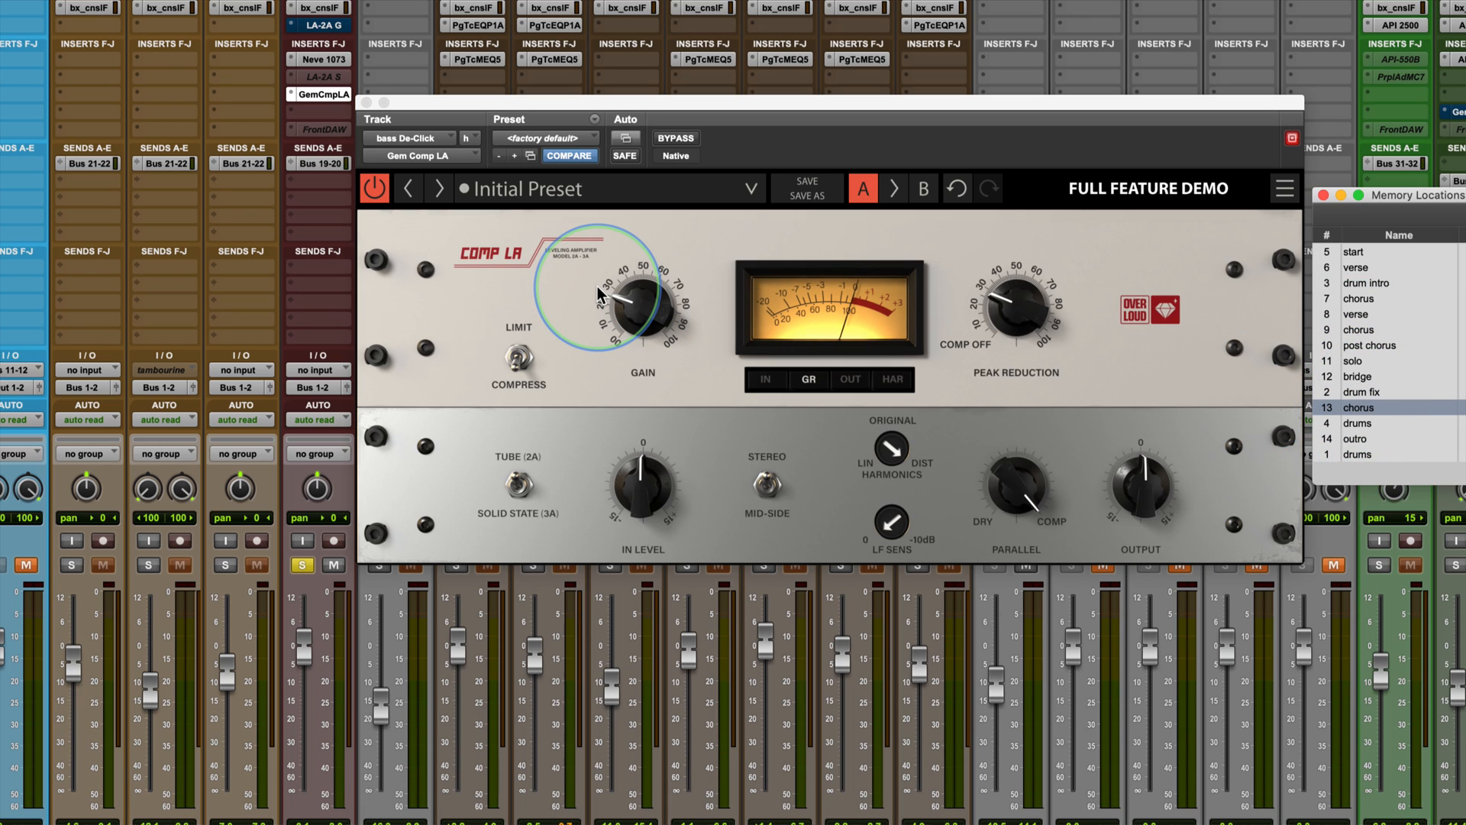
pyautogui.click(374, 188)
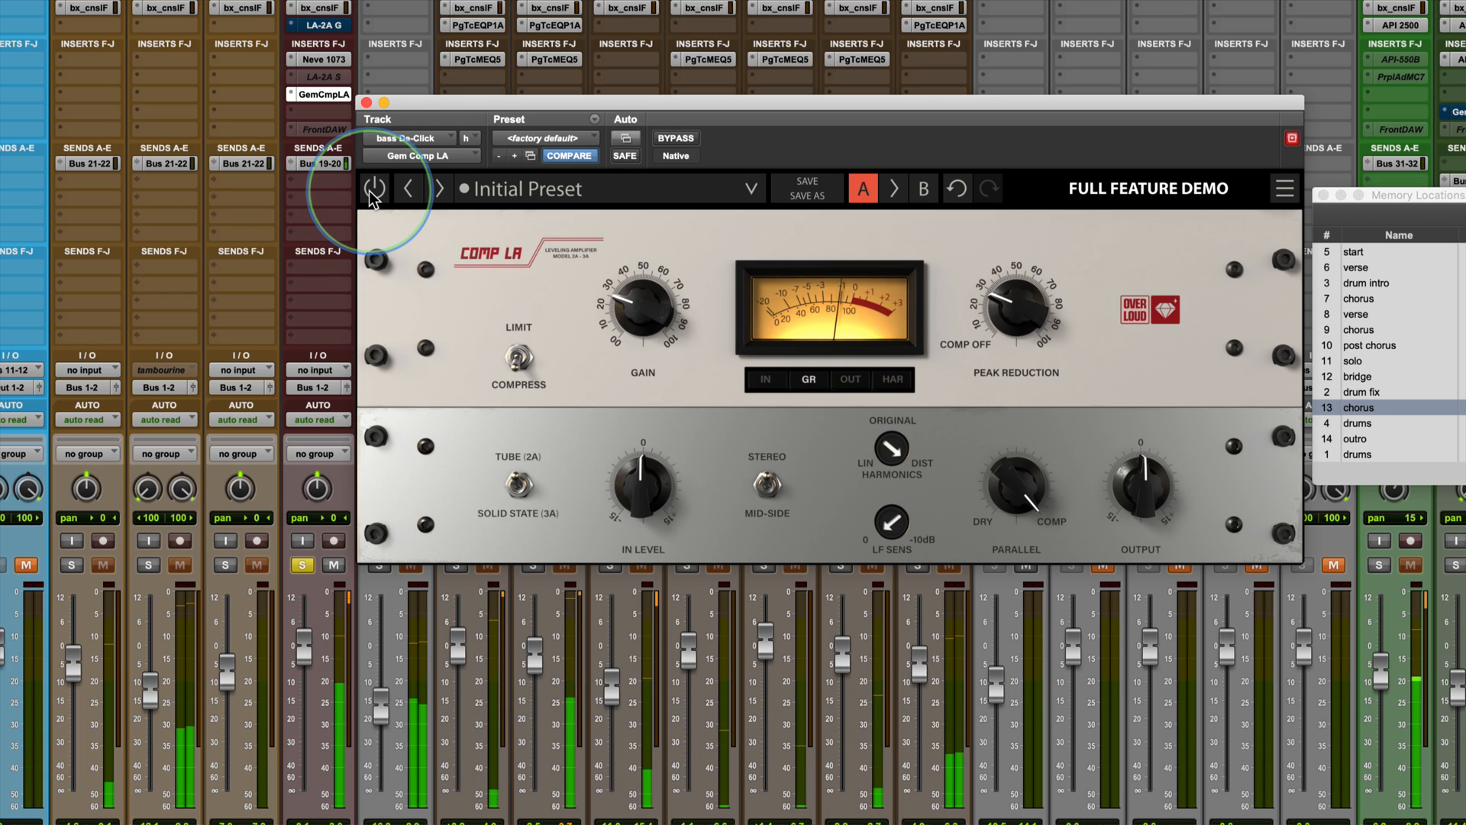
pyautogui.click(374, 188)
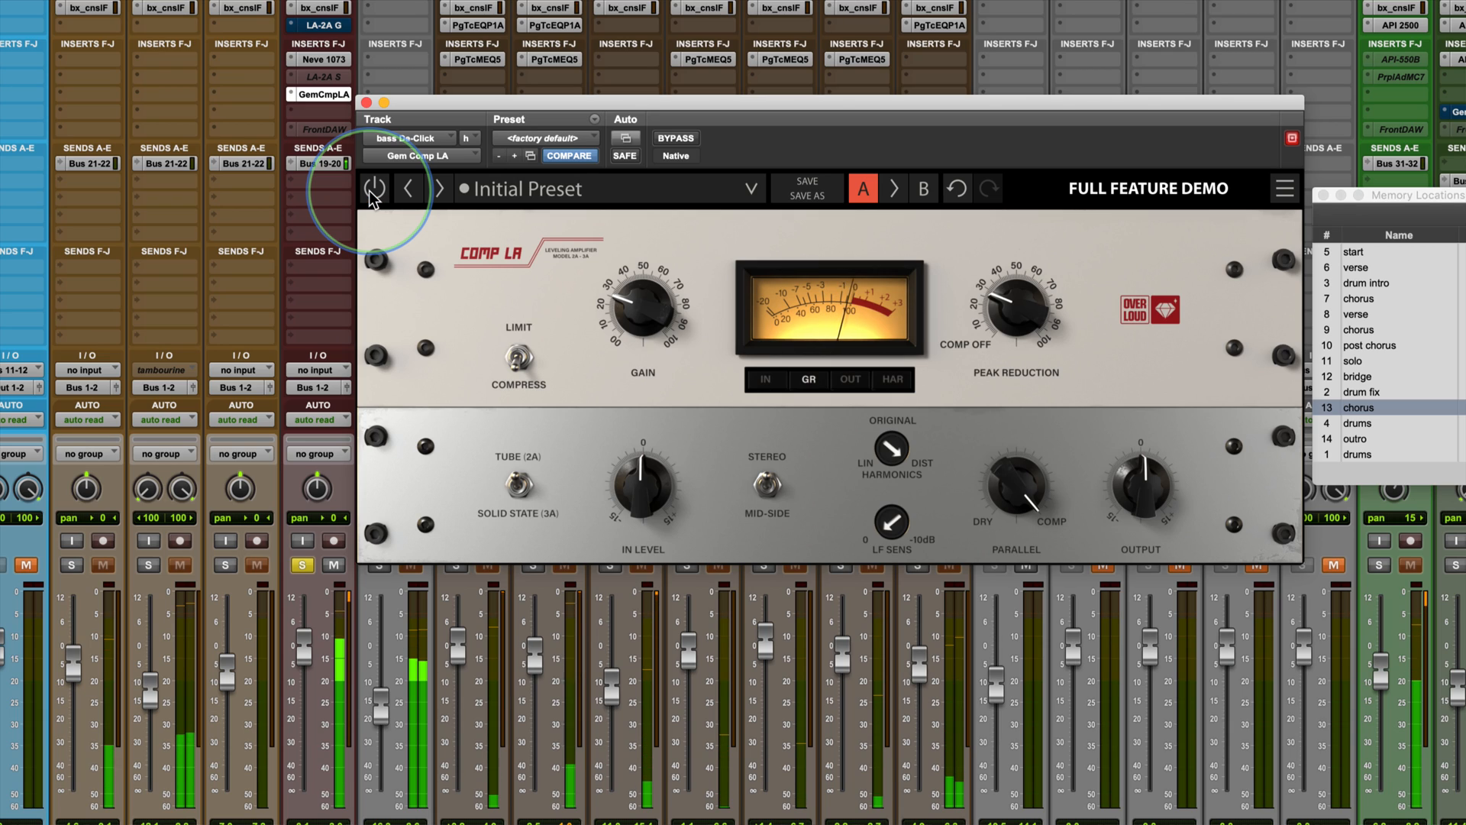
pyautogui.click(370, 191)
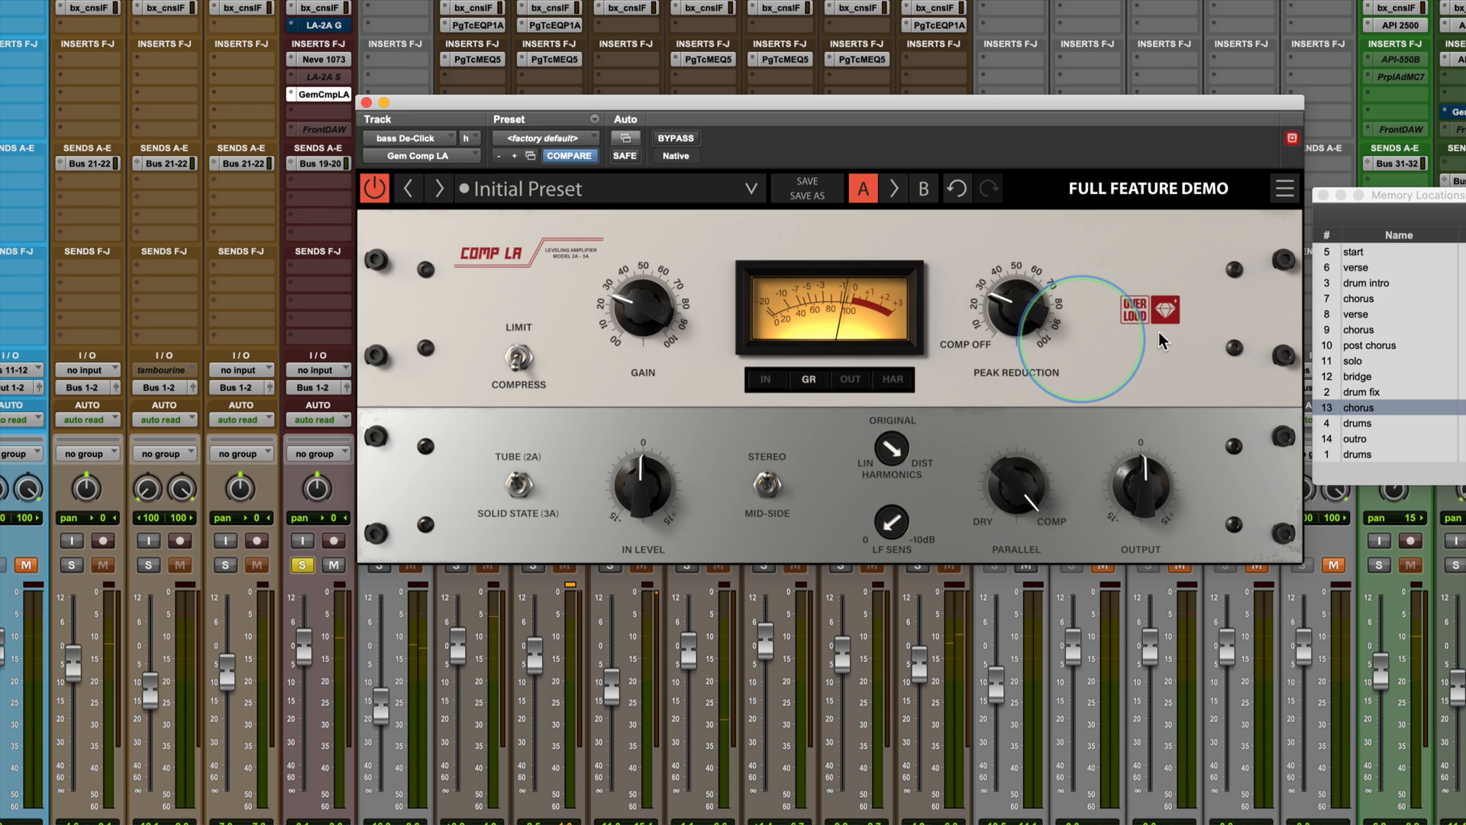
# Recall verse memory location 6 and reset the bass compressor's Harmonics control to Original.
pyautogui.click(1354, 269)
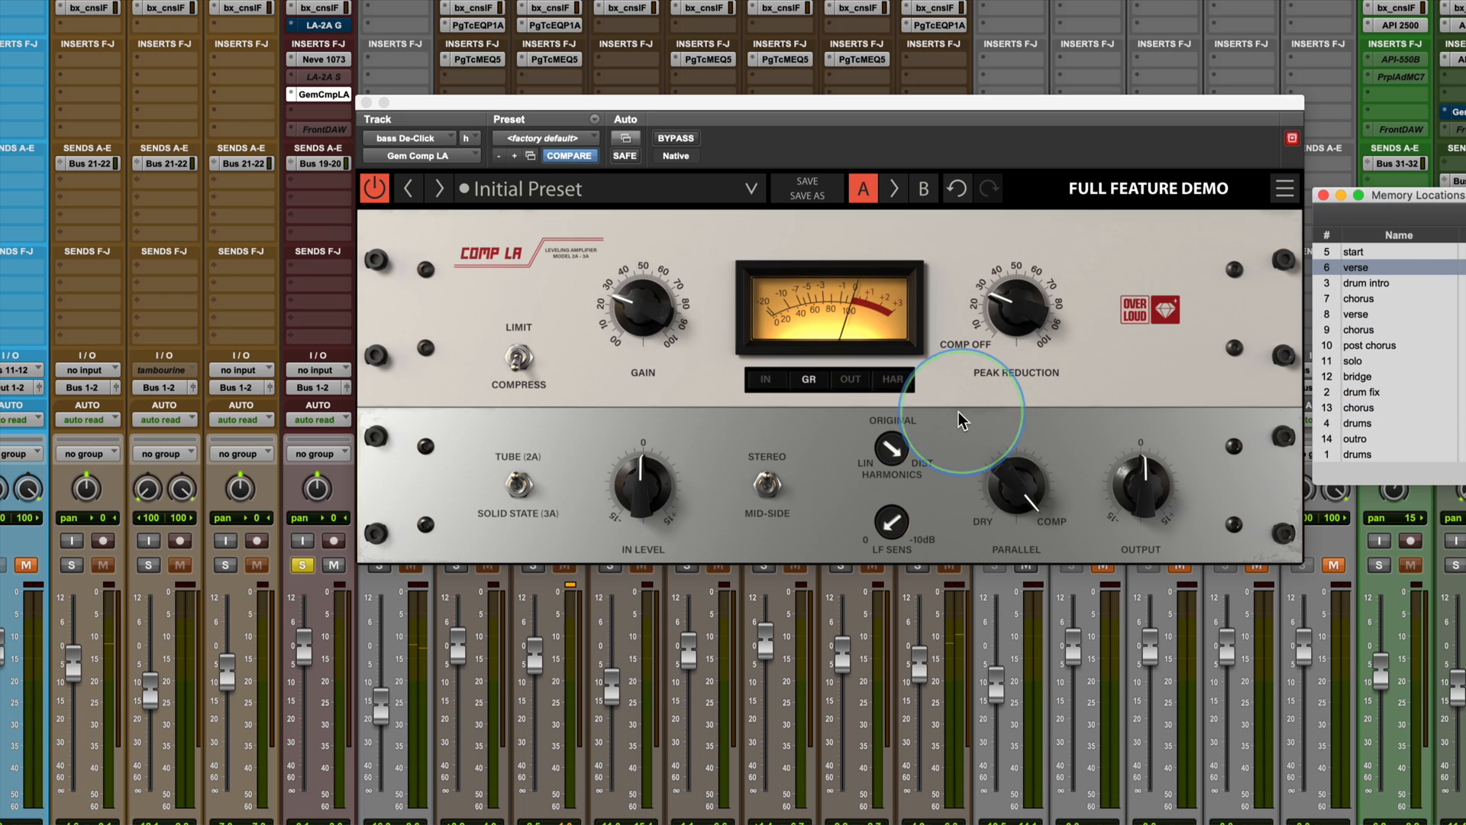
pyautogui.keyDown('alt'); pyautogui.click(900, 455); pyautogui.keyUp('alt')
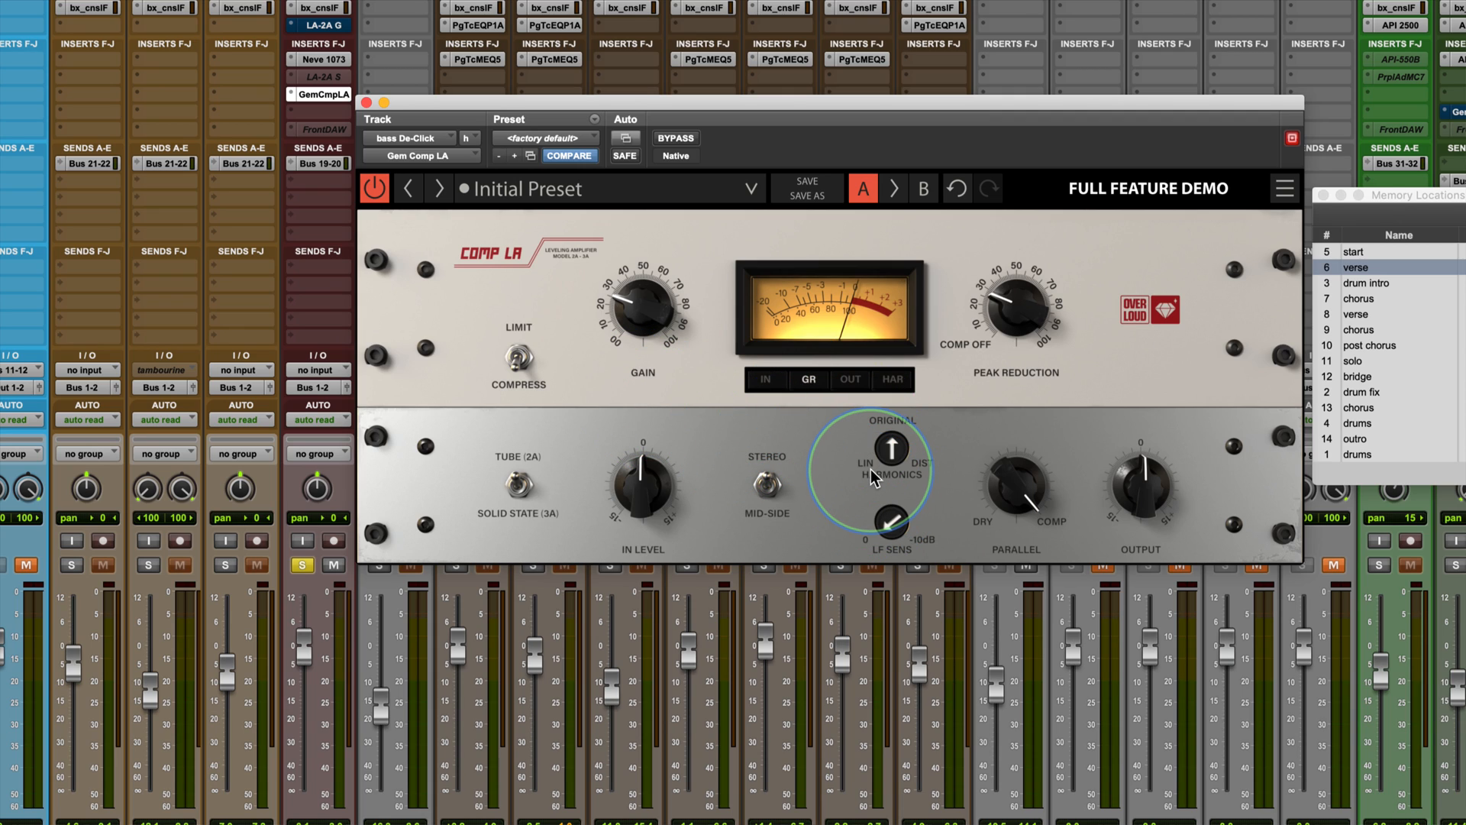
pyautogui.click(514, 365)
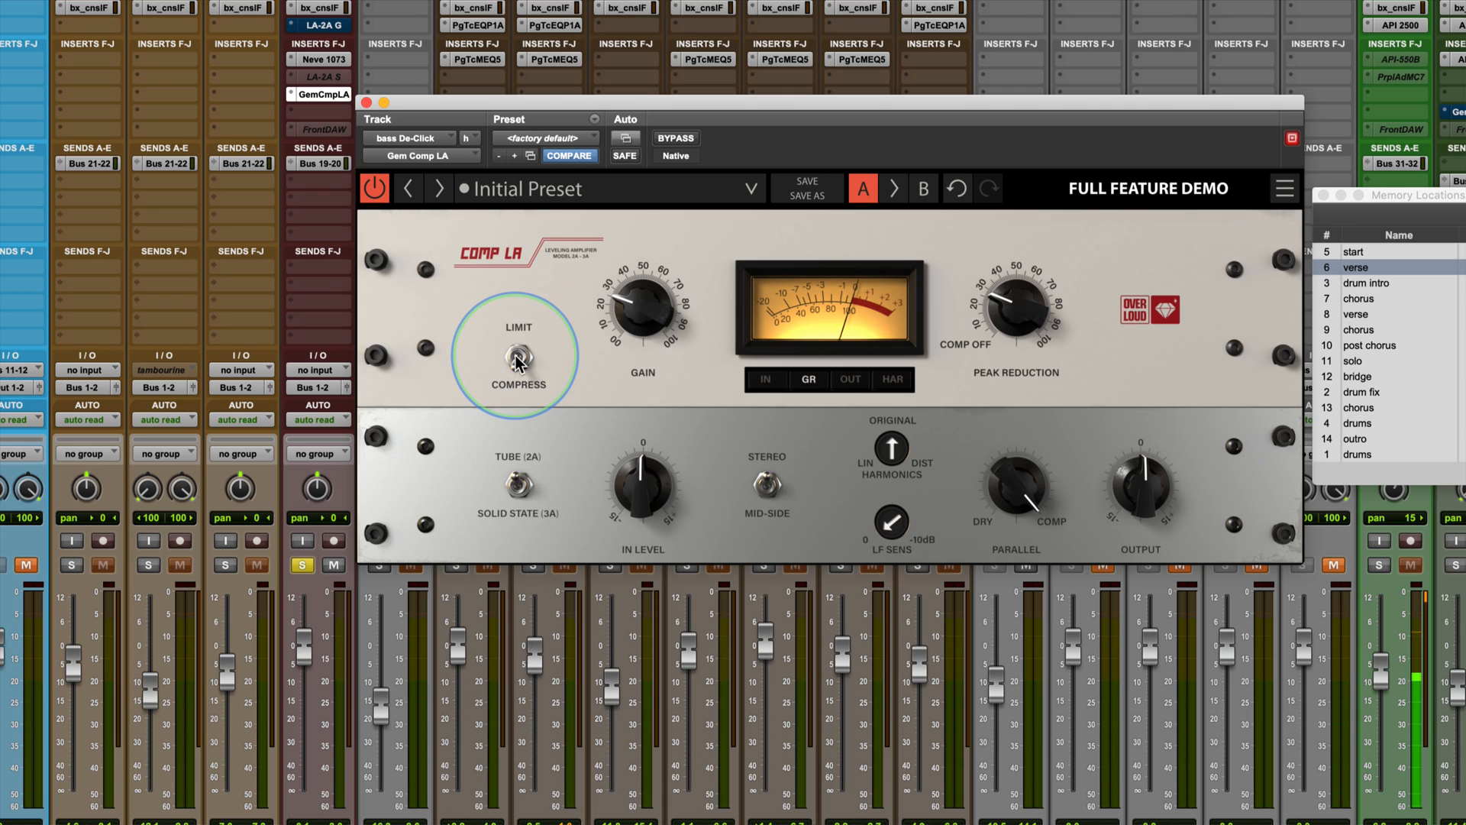
# Play the bass from the drum intro memory location and compare it with the compressor bypassed and active, leaving it active.
pyautogui.click(1372, 267)
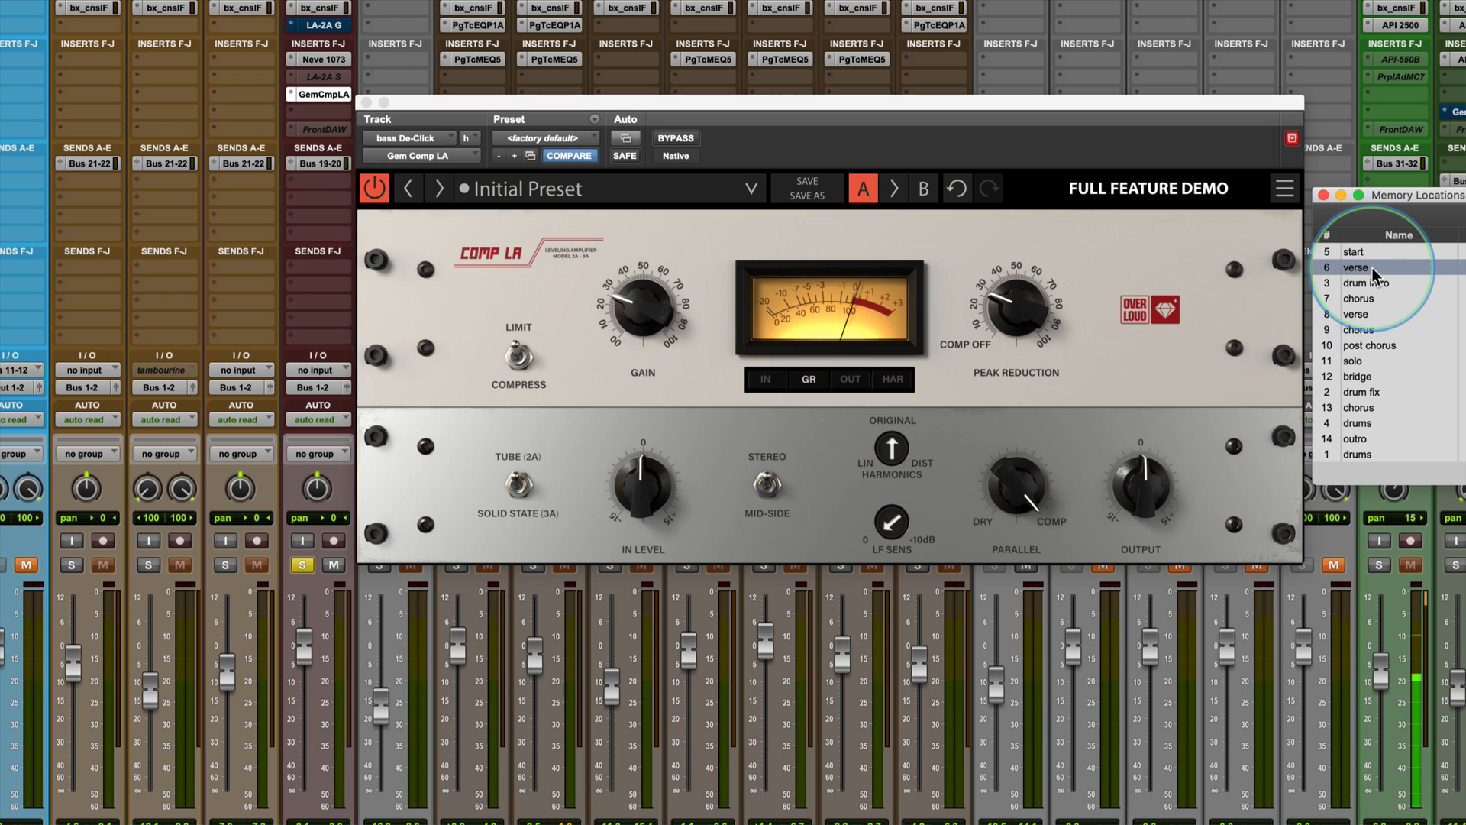
pyautogui.click(1367, 283)
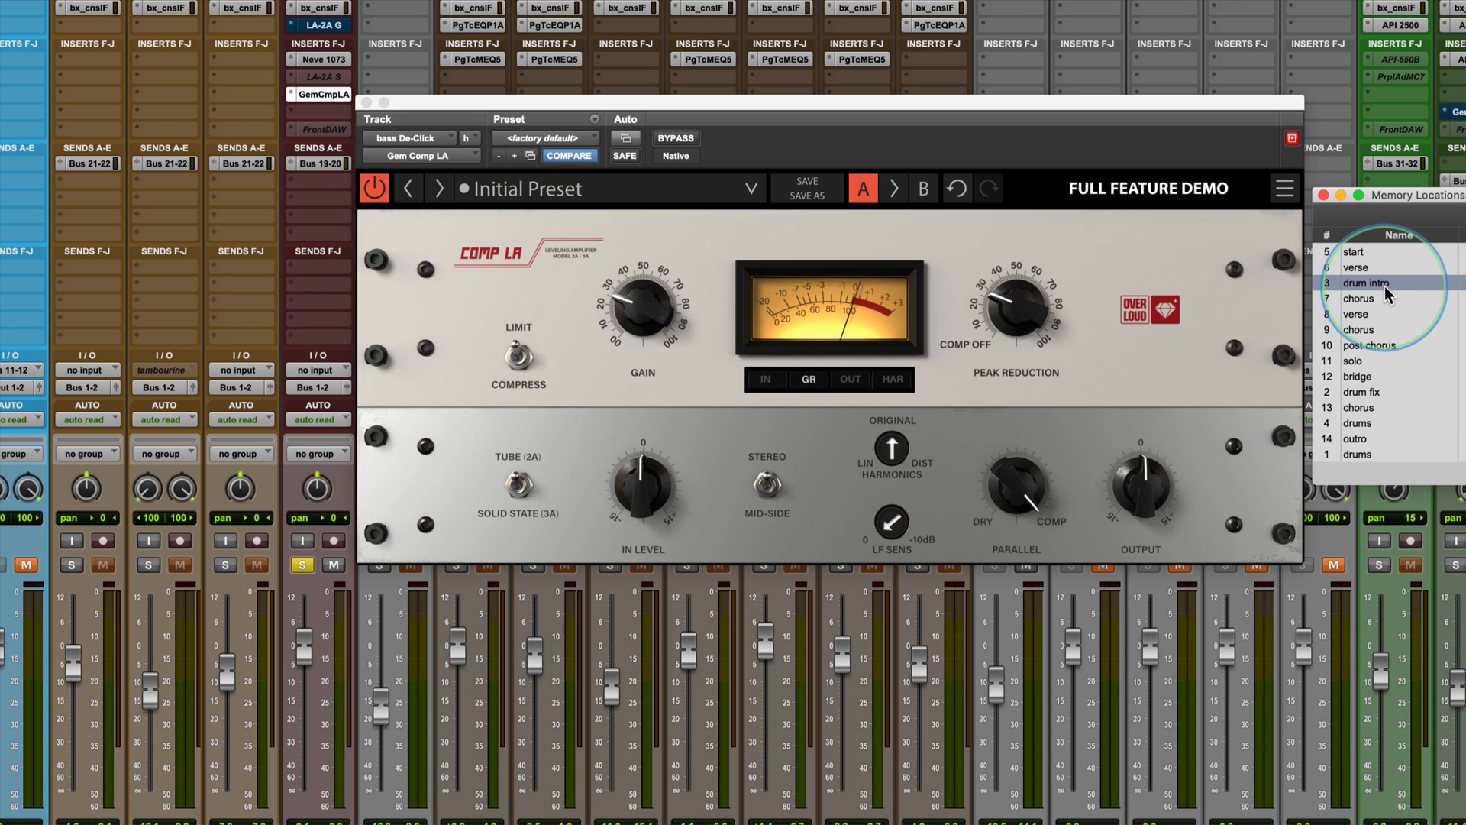
pyautogui.press('space')
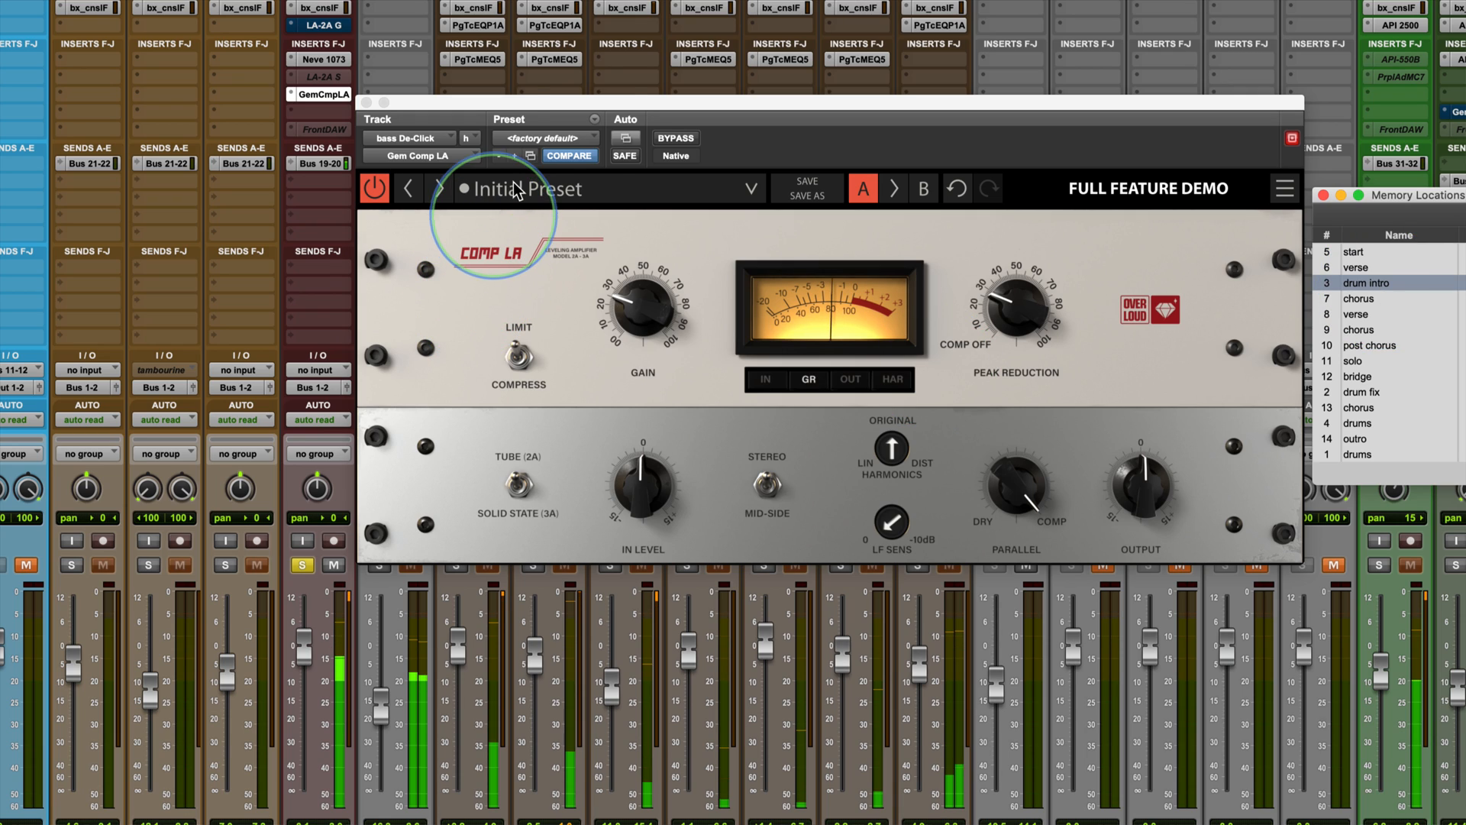
pyautogui.click(676, 138)
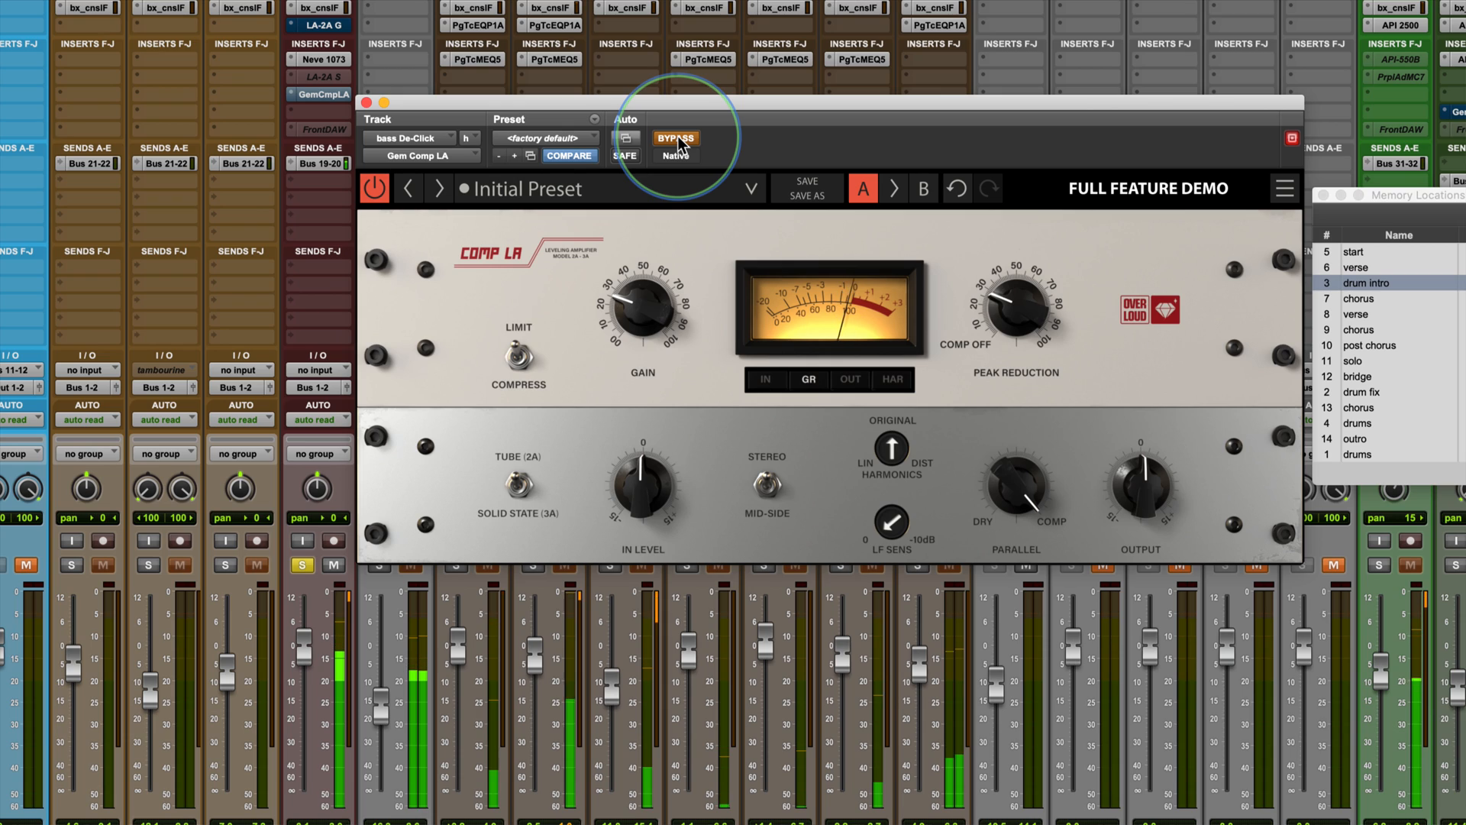
pyautogui.click(676, 138)
pyautogui.click(375, 188)
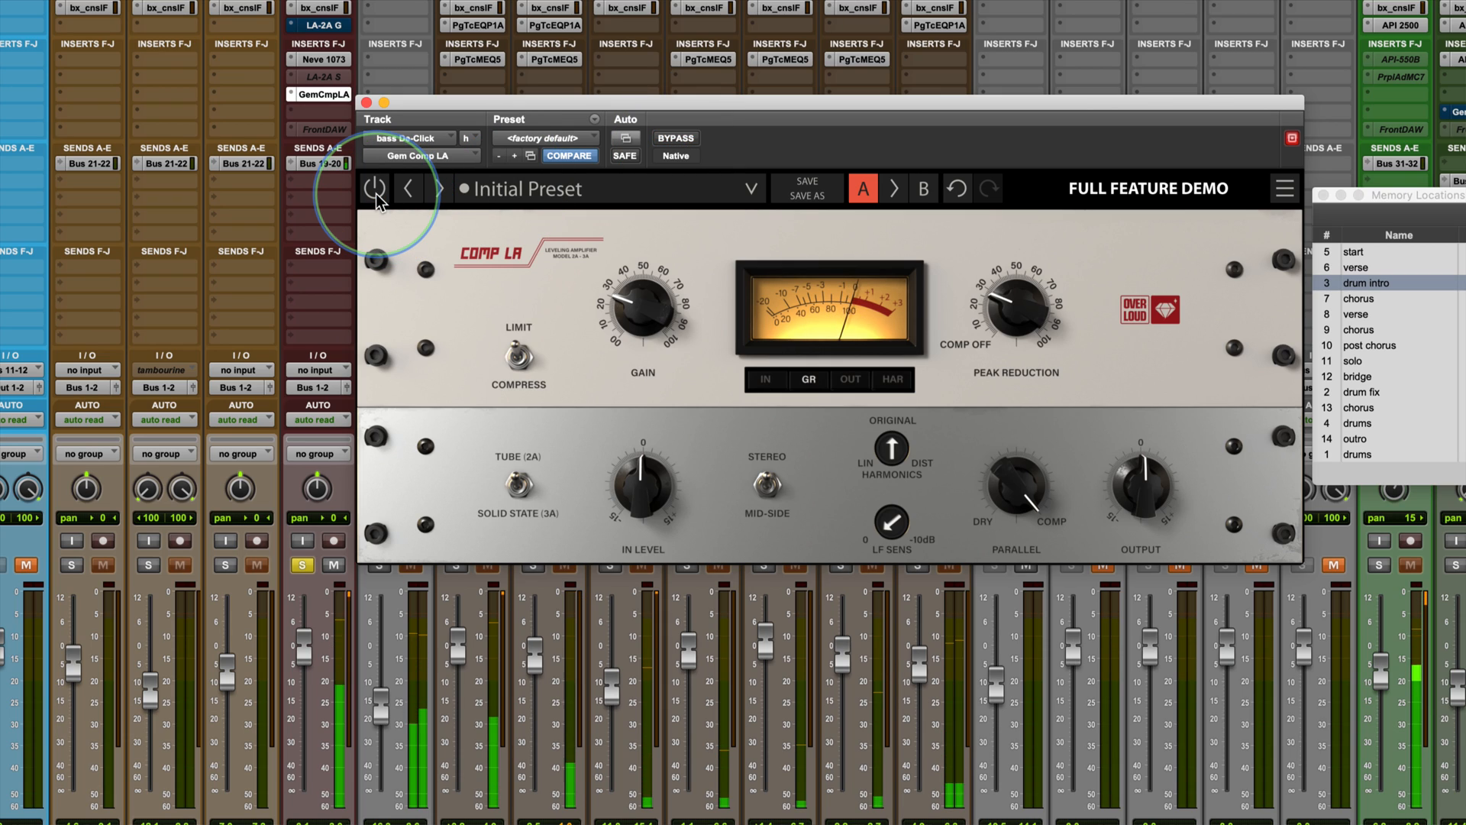
pyautogui.click(376, 194)
# Lower Peak Reduction slightly on the bass and compare the sound with processing off, leaving it on.
pyautogui.moveTo(1005, 314); pyautogui.dragTo(1001, 325)
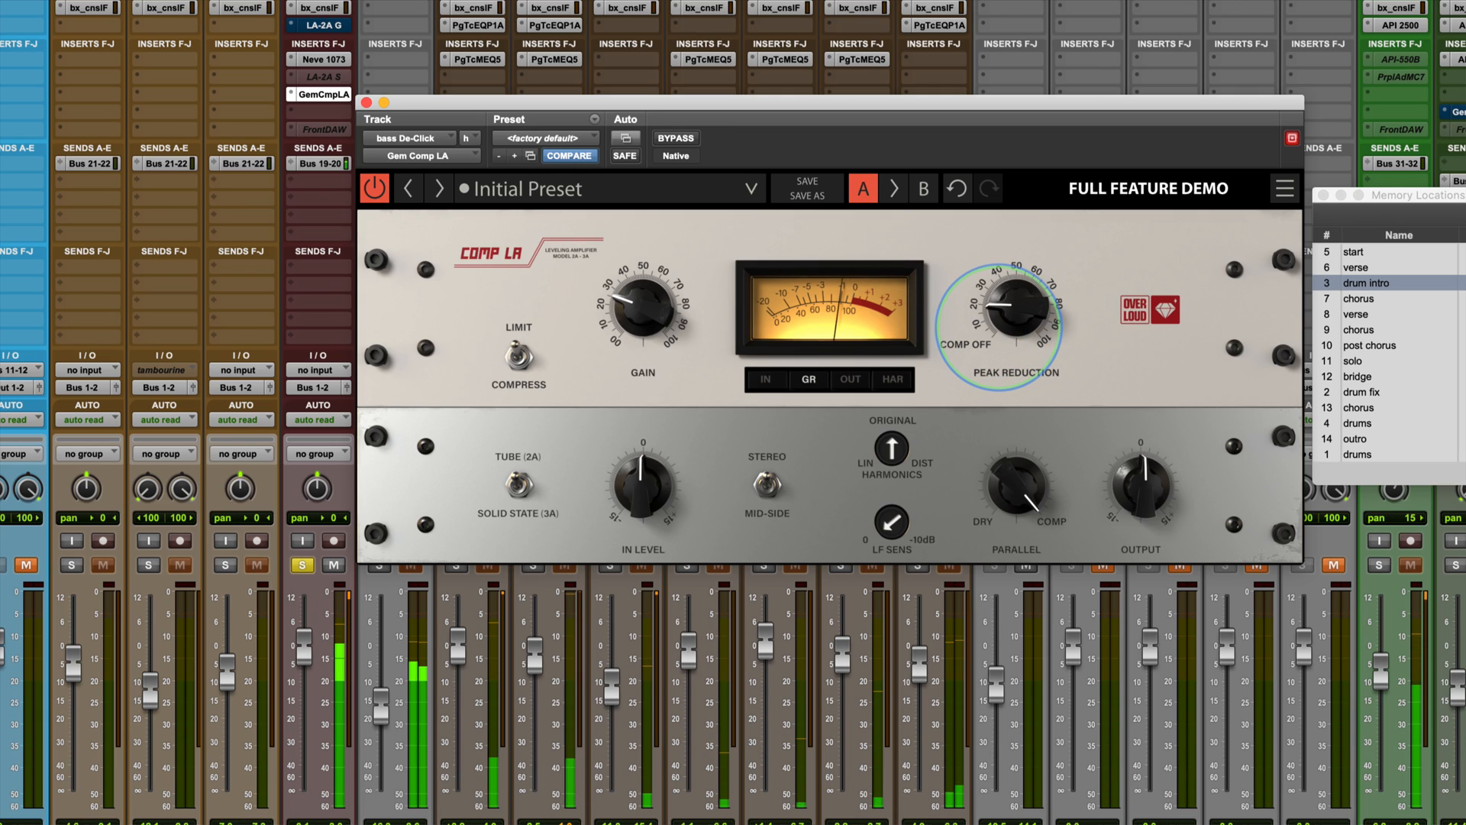
pyautogui.click(373, 191)
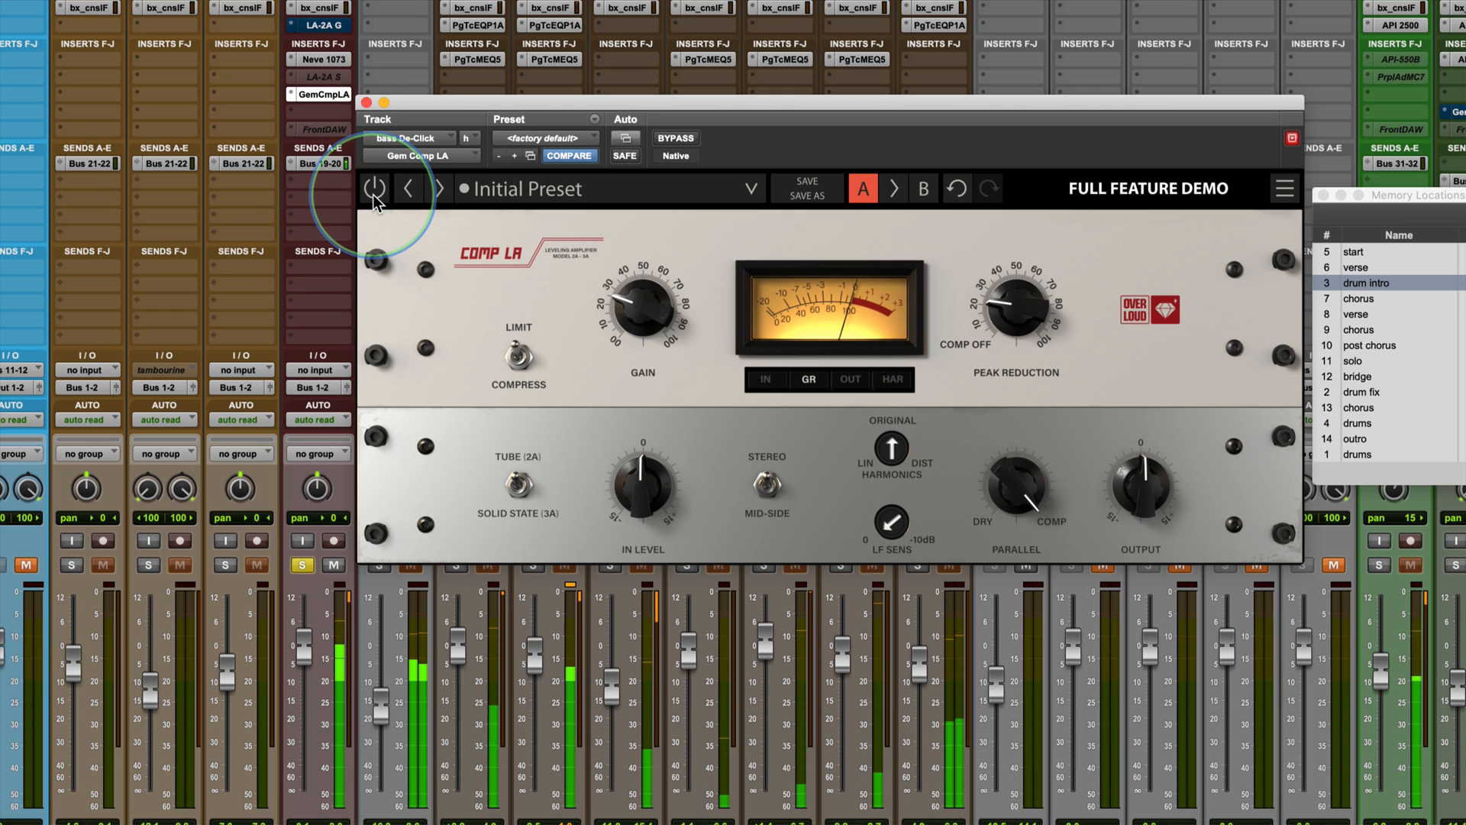
pyautogui.click(374, 191)
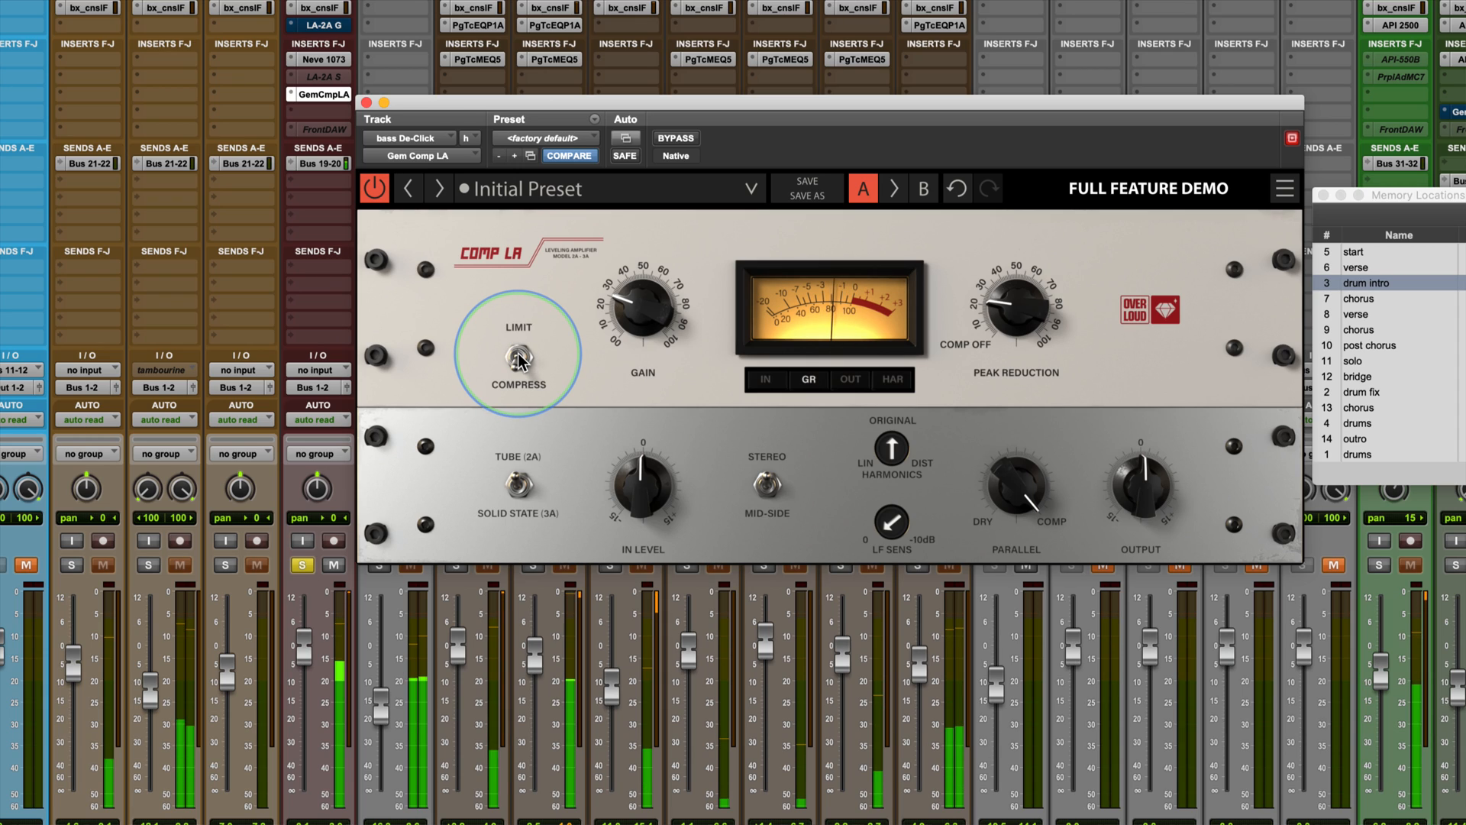
# Compare the Limit and Compress modes on the soloed bass and lower the bass track's fader.
pyautogui.click(518, 361)
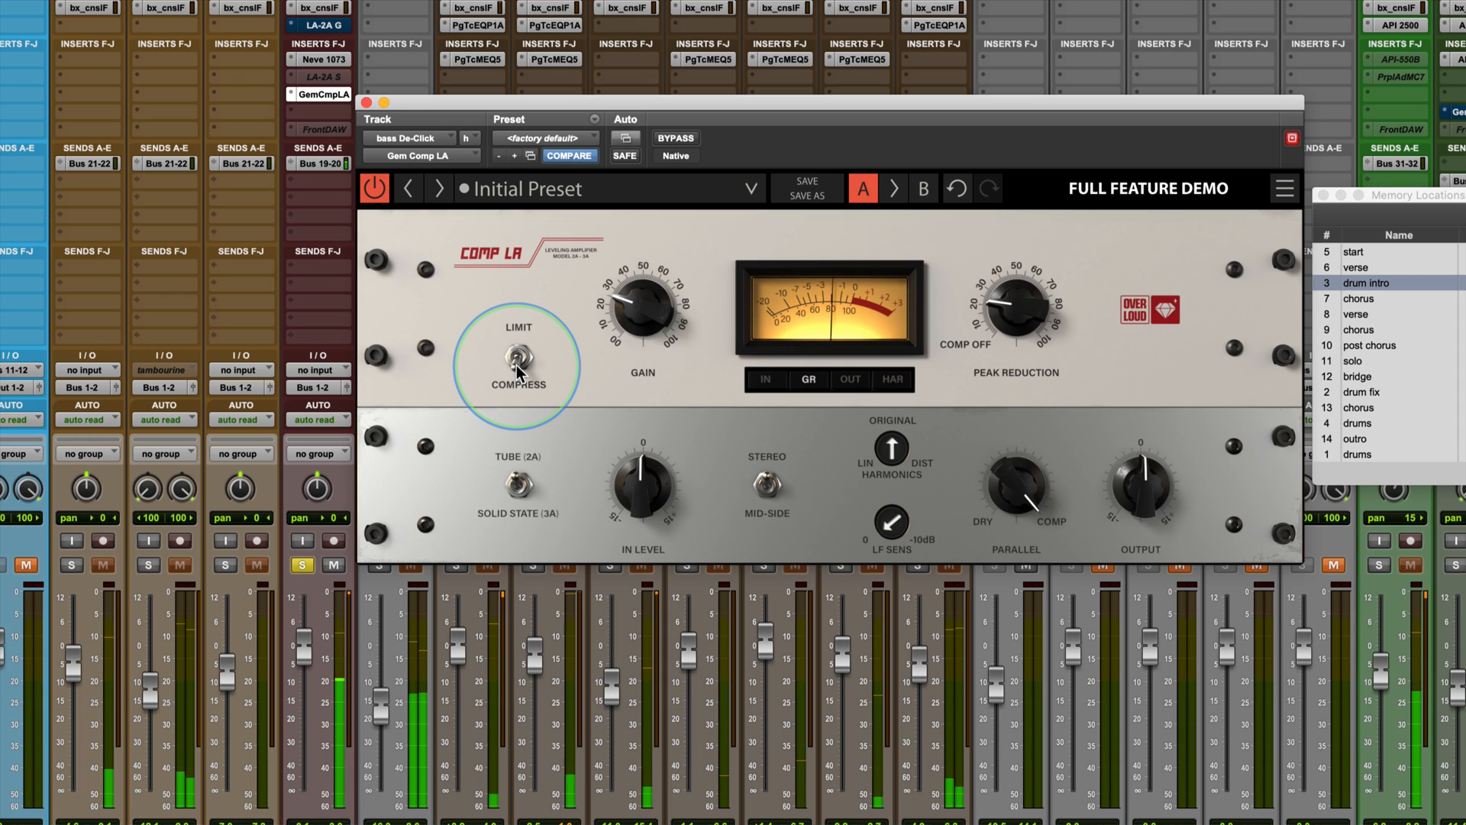
pyautogui.click(517, 355)
pyautogui.click(517, 356)
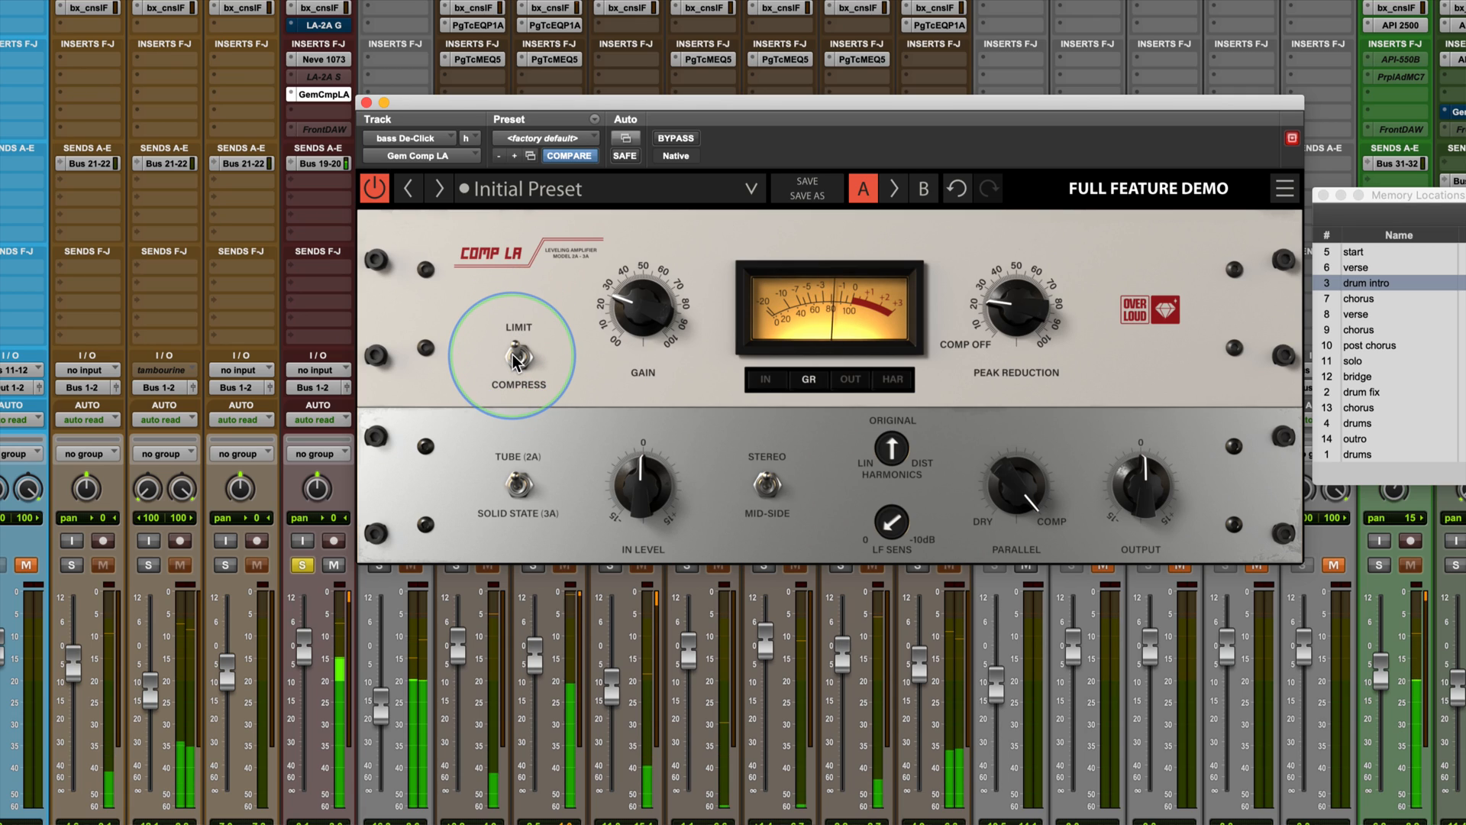
pyautogui.click(516, 377)
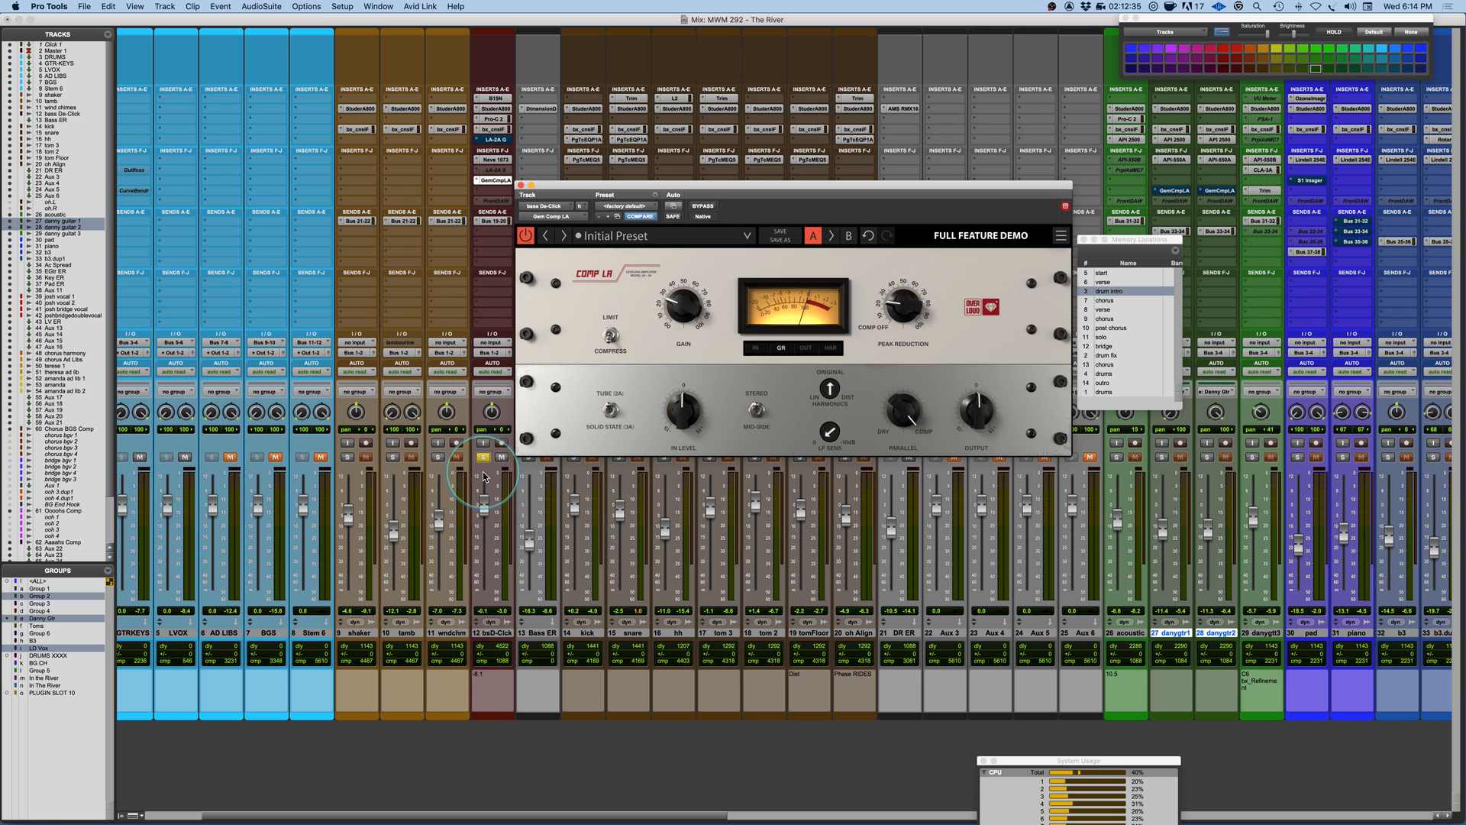
pyautogui.moveTo(483, 477); pyautogui.dragTo(487, 527)
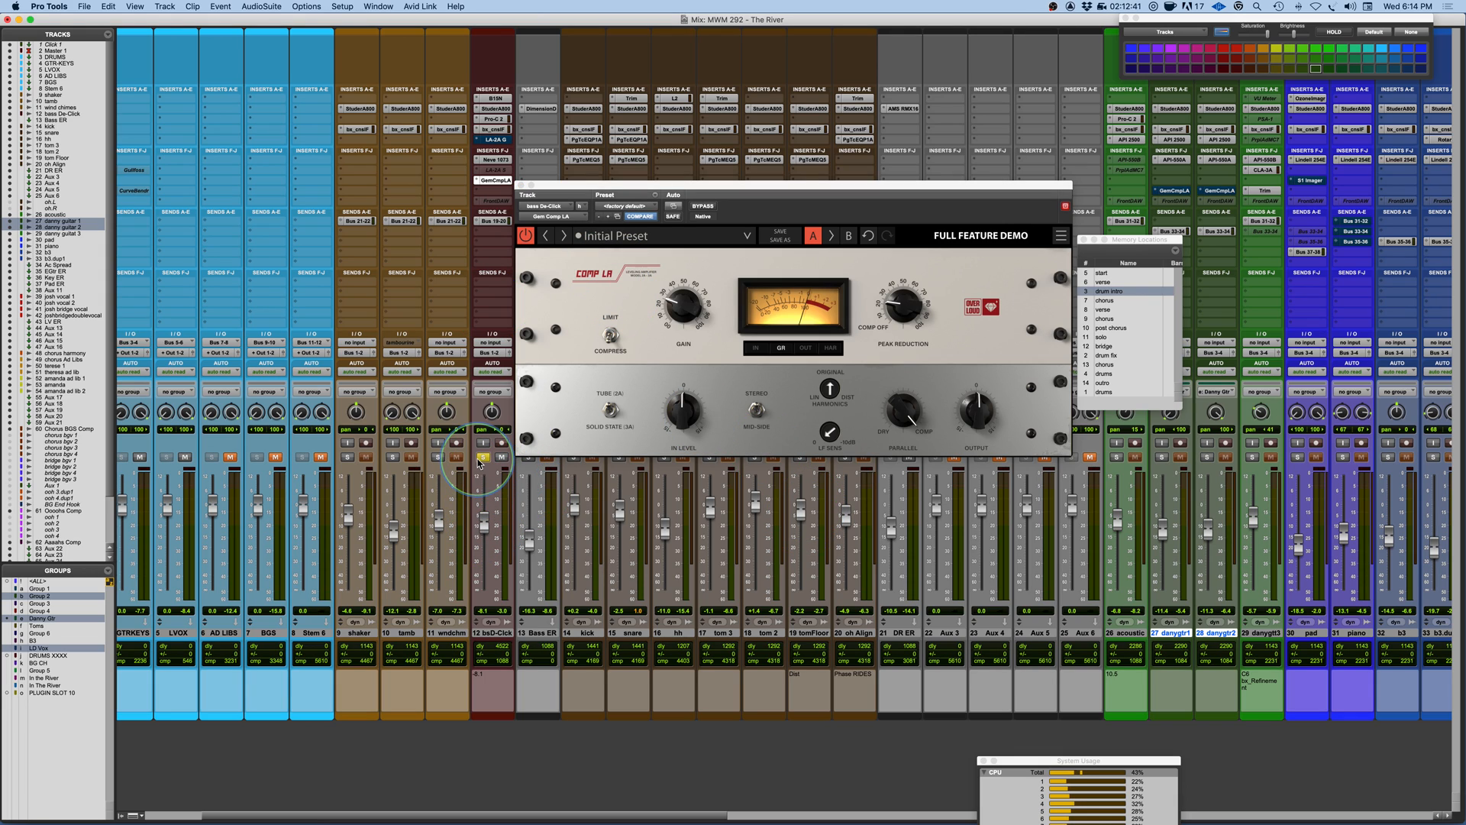
# Recall verse memory location 6, open Gem Comp LA on lead vocal track 1, and solo the grouped lead vocals.
pyautogui.hscroll(10, 1253, 584)
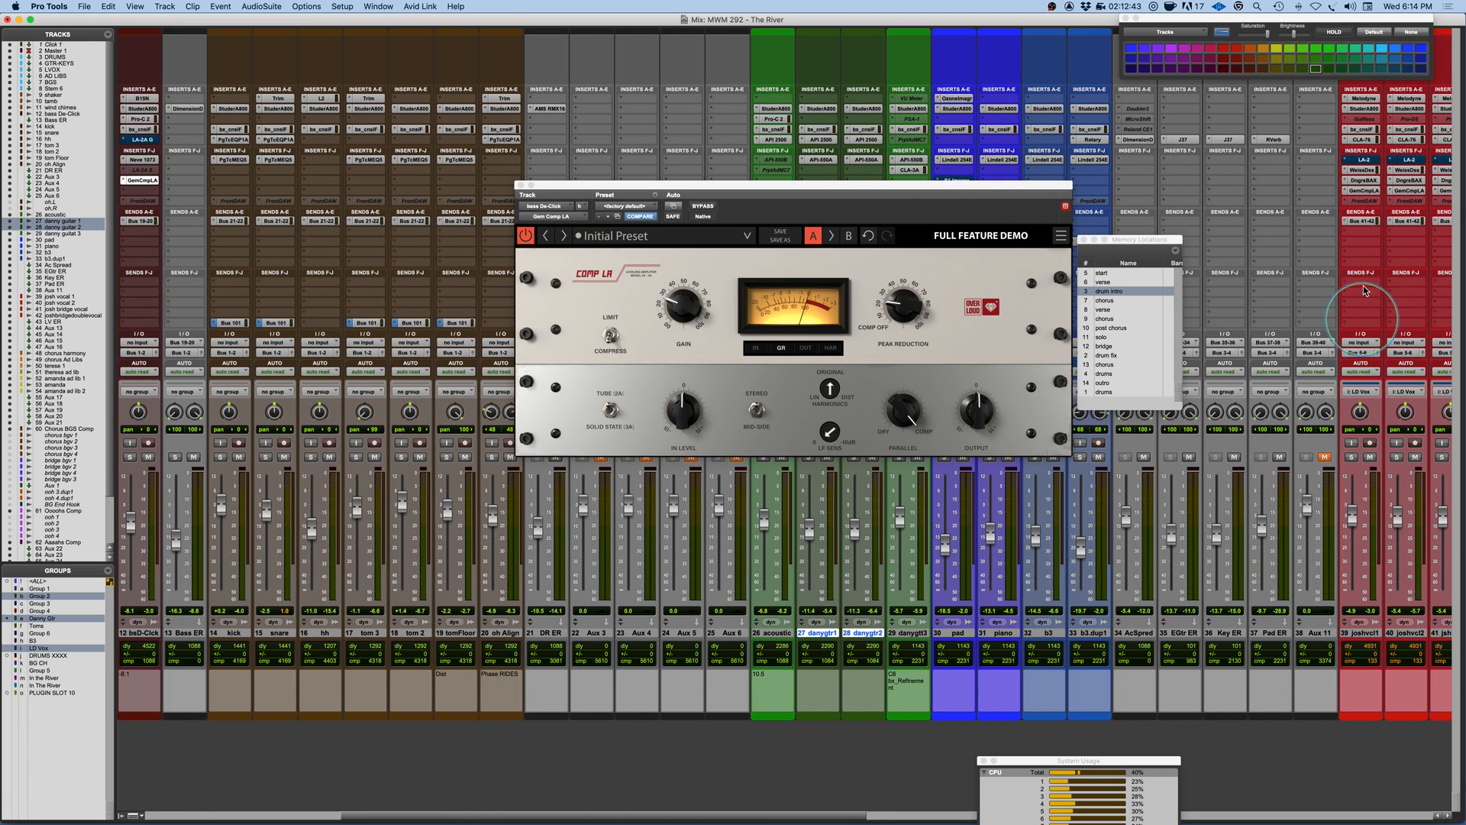
pyautogui.click(1103, 282)
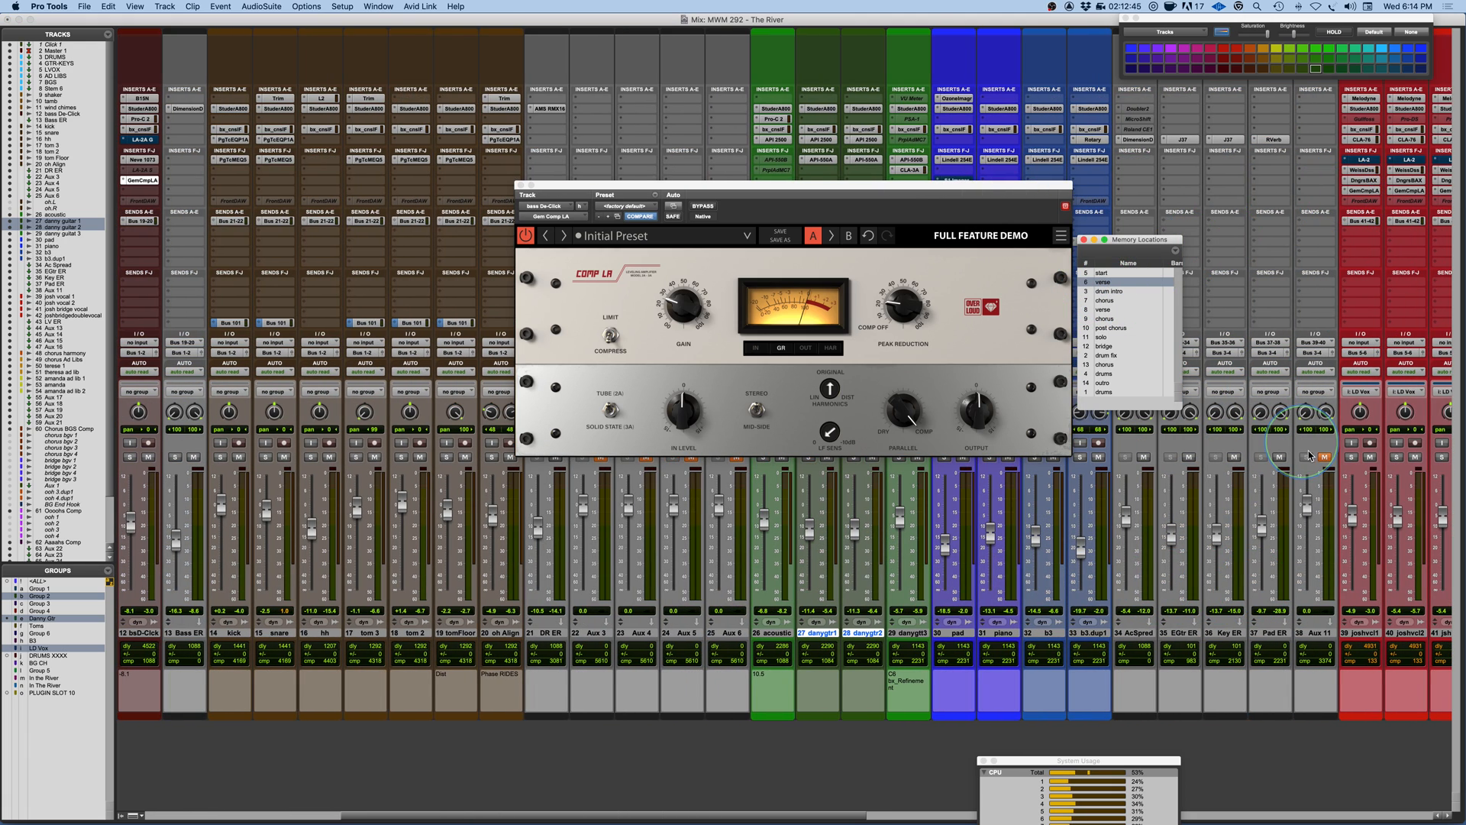
pyautogui.click(1364, 190)
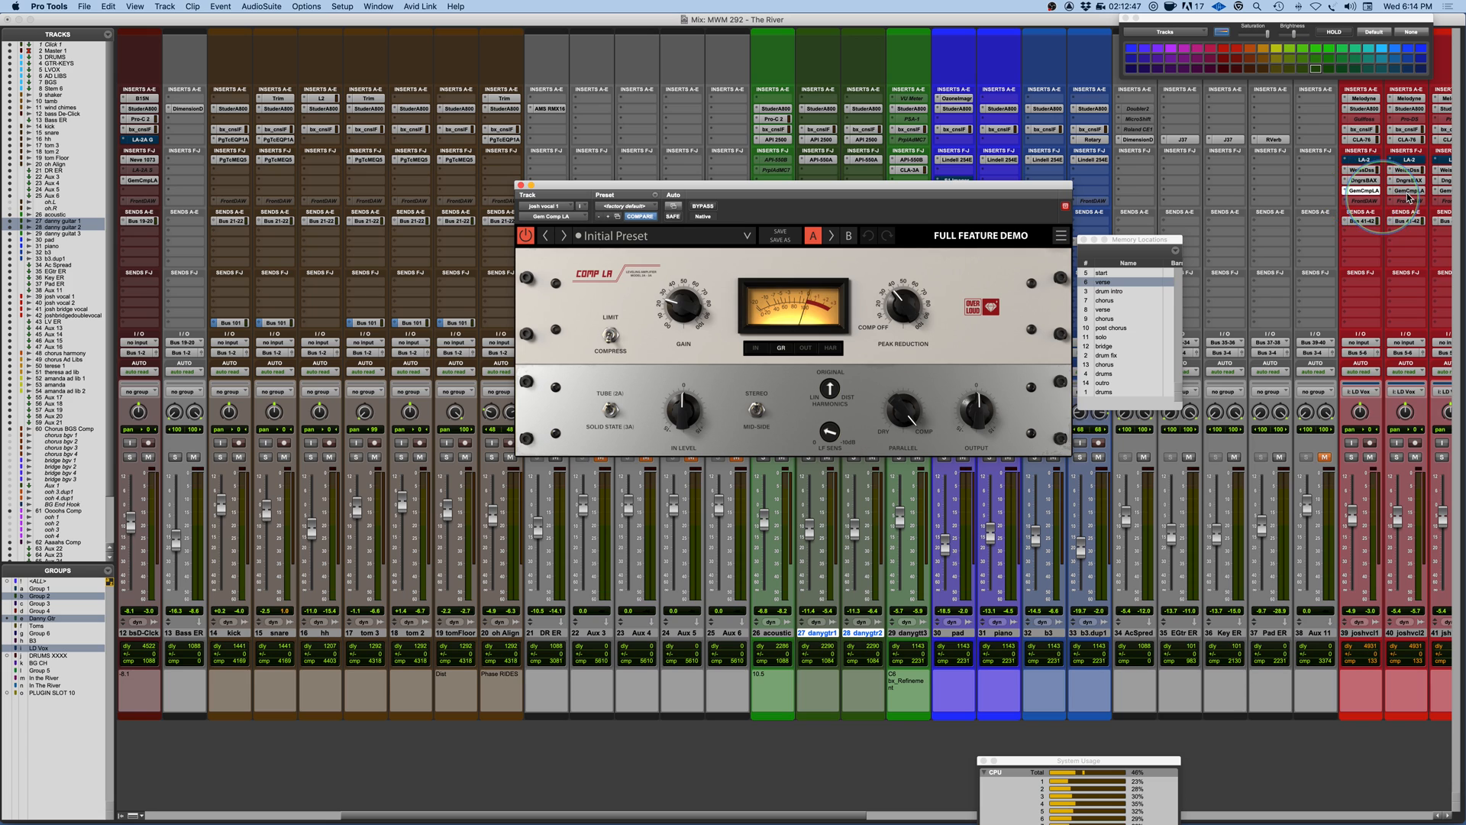
pyautogui.click(1352, 458)
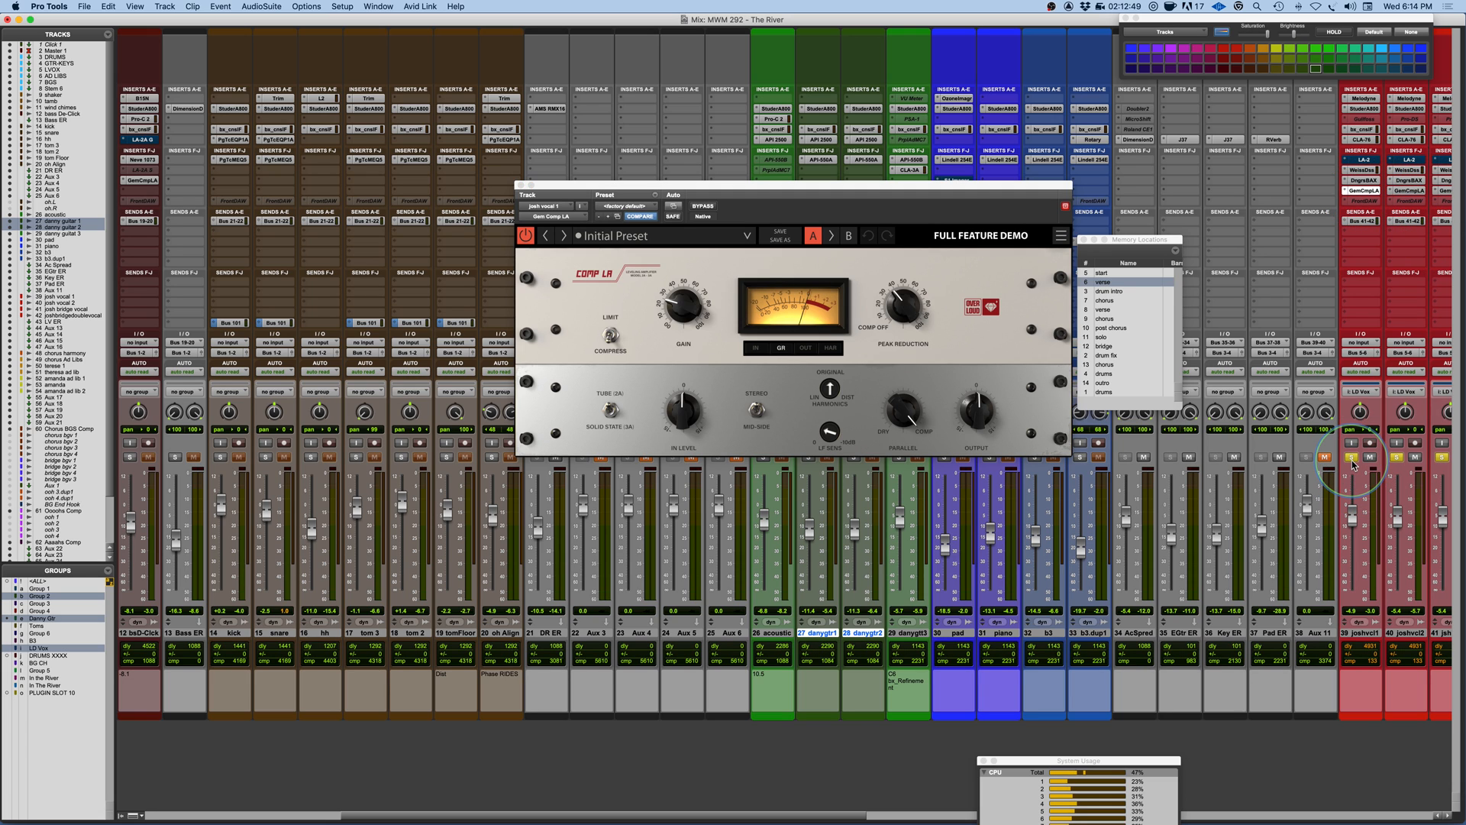
pyautogui.hscroll(6, 1296, 466)
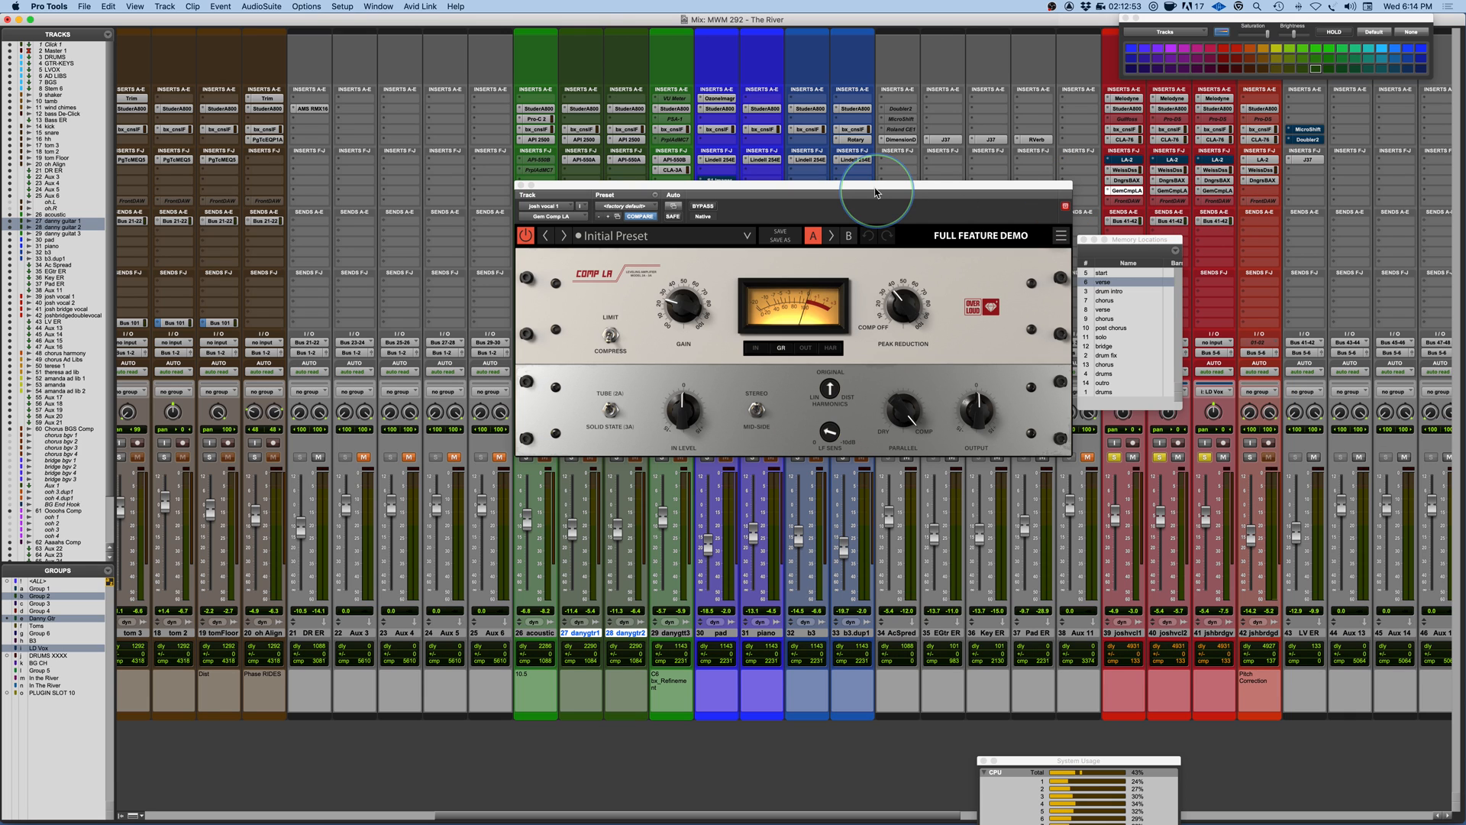
pyautogui.moveTo(876, 187); pyautogui.dragTo(849, 185)
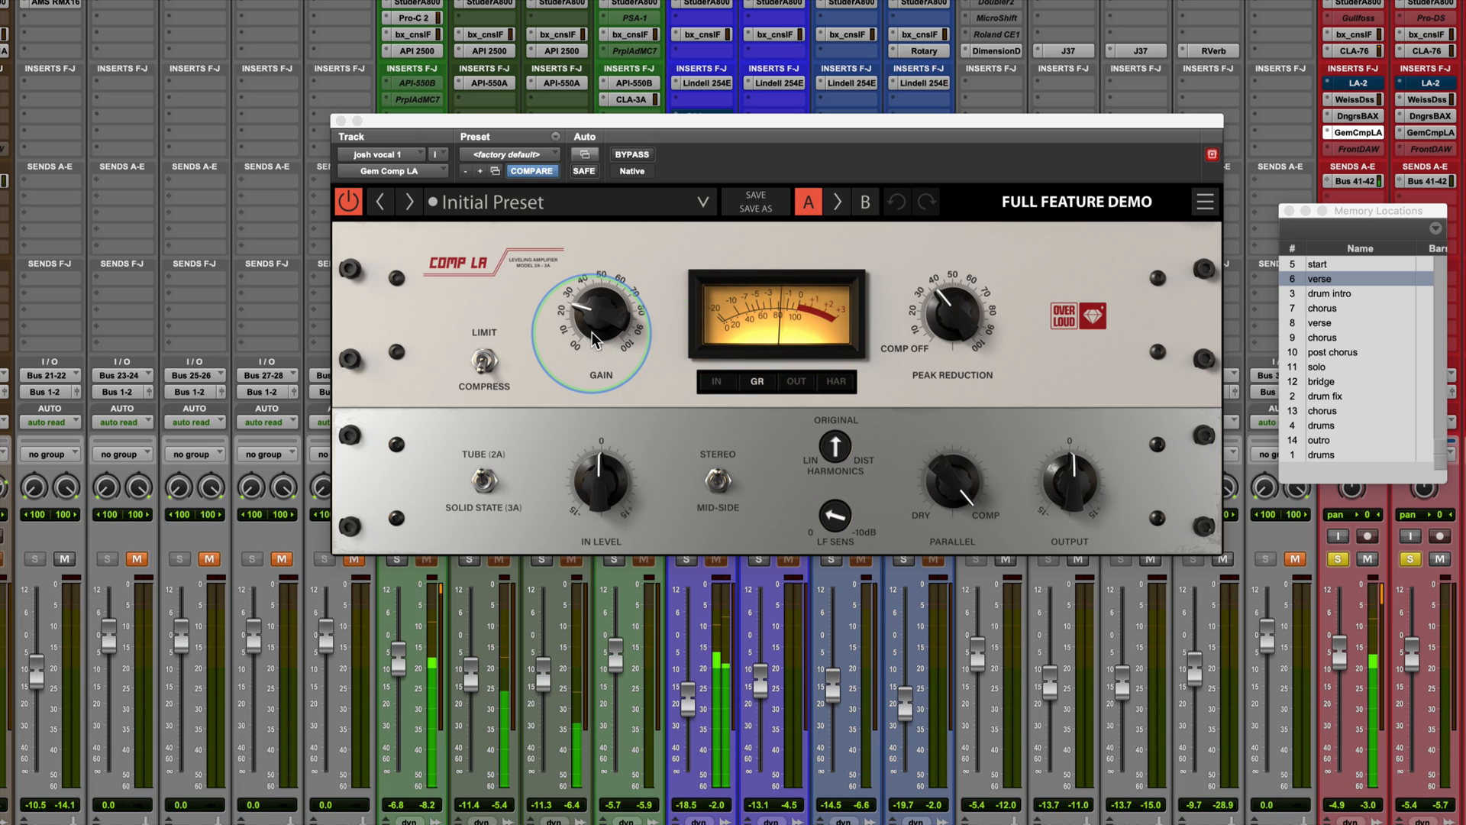
# Fine-tune Peak Reduction on the lead vocal and compare it with and without Comp LA processing.
pyautogui.click(947, 317)
pyautogui.moveTo(944, 312); pyautogui.dragTo(944, 311)
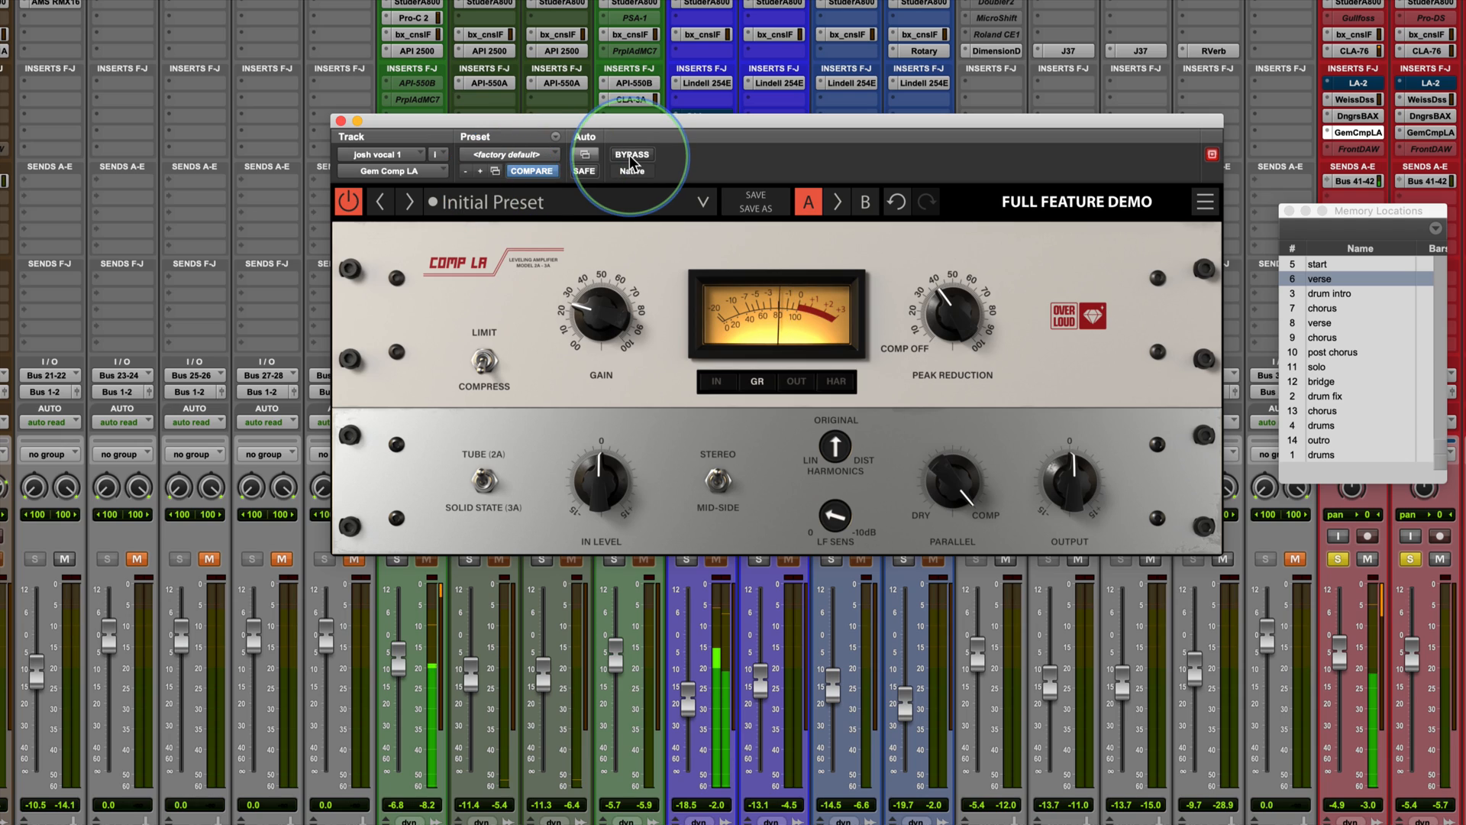
pyautogui.click(350, 203)
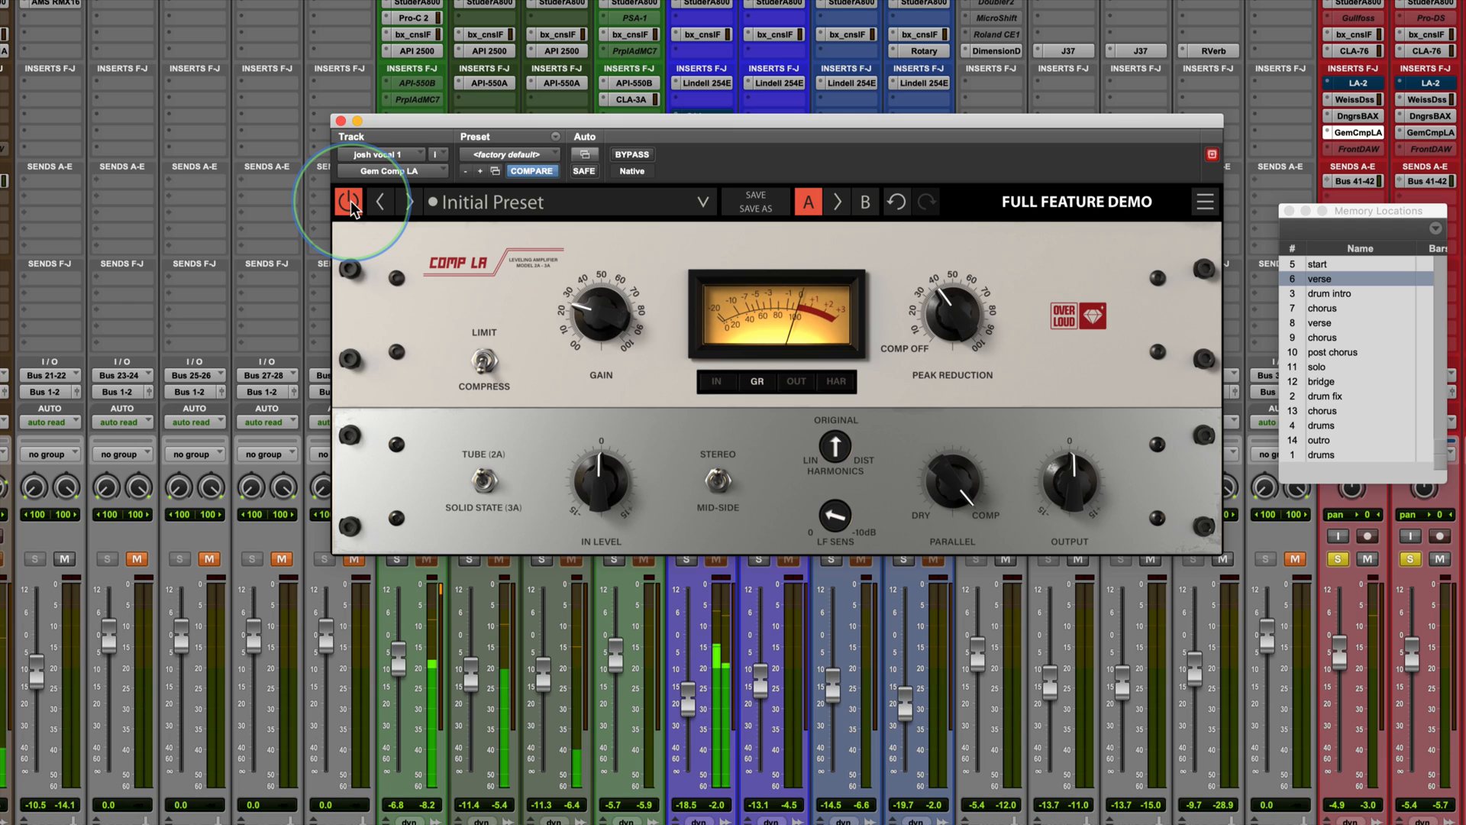
# Switch the vocal compressor to the Solid State (3A) model and compare processing on and off, leaving it on.
pyautogui.click(485, 482)
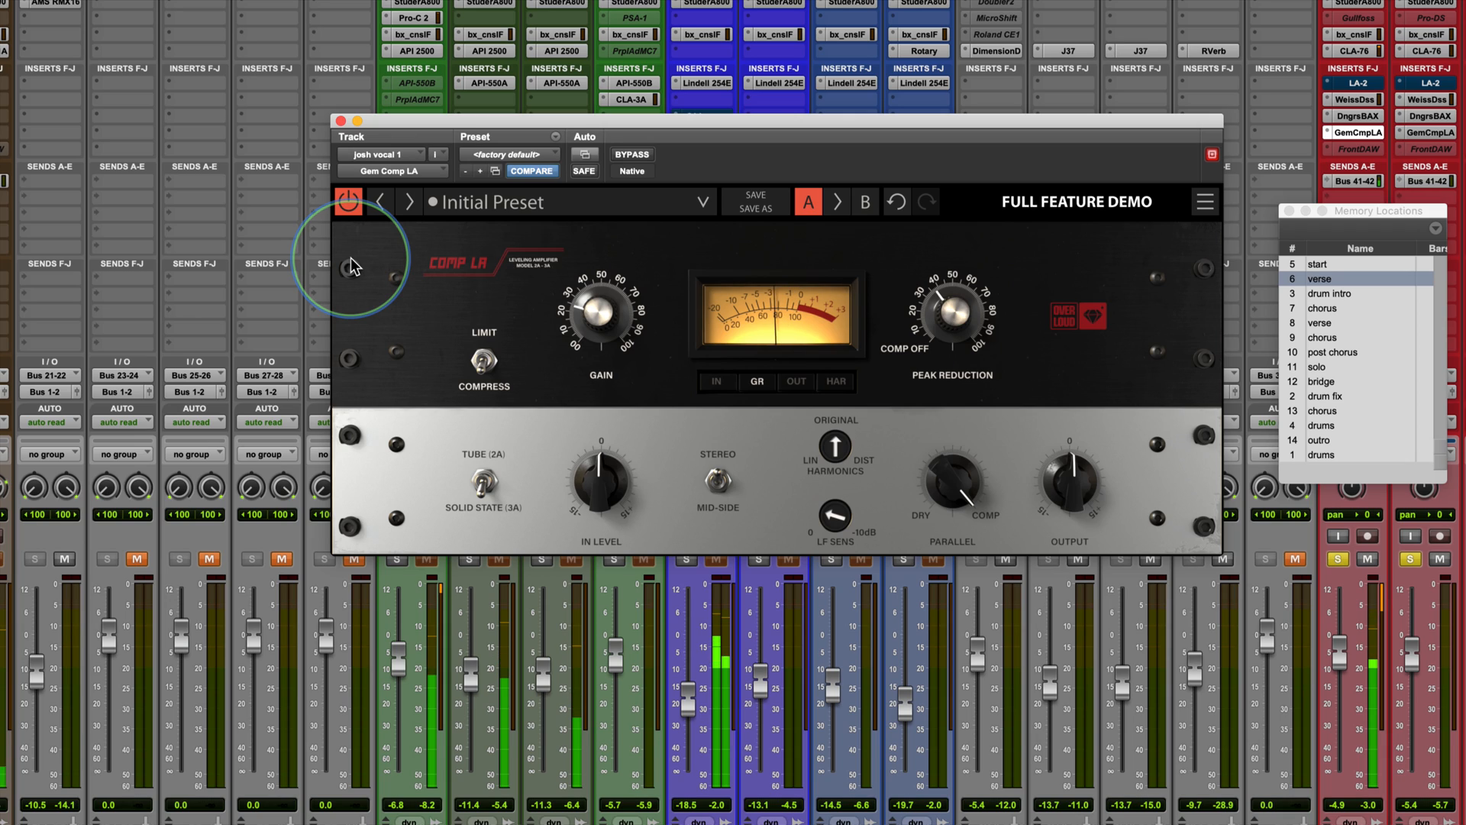
pyautogui.click(351, 208)
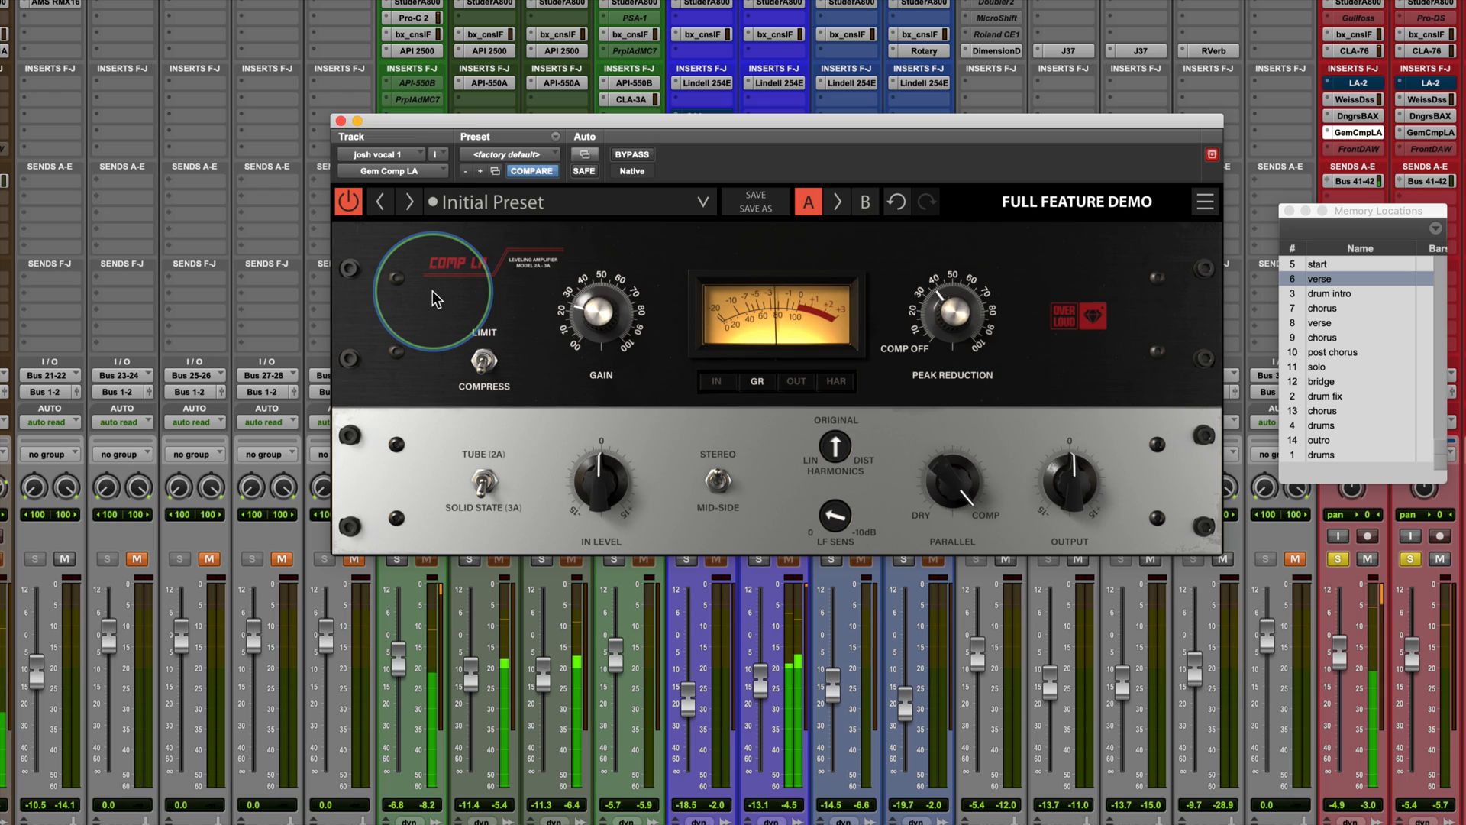
pyautogui.click(355, 209)
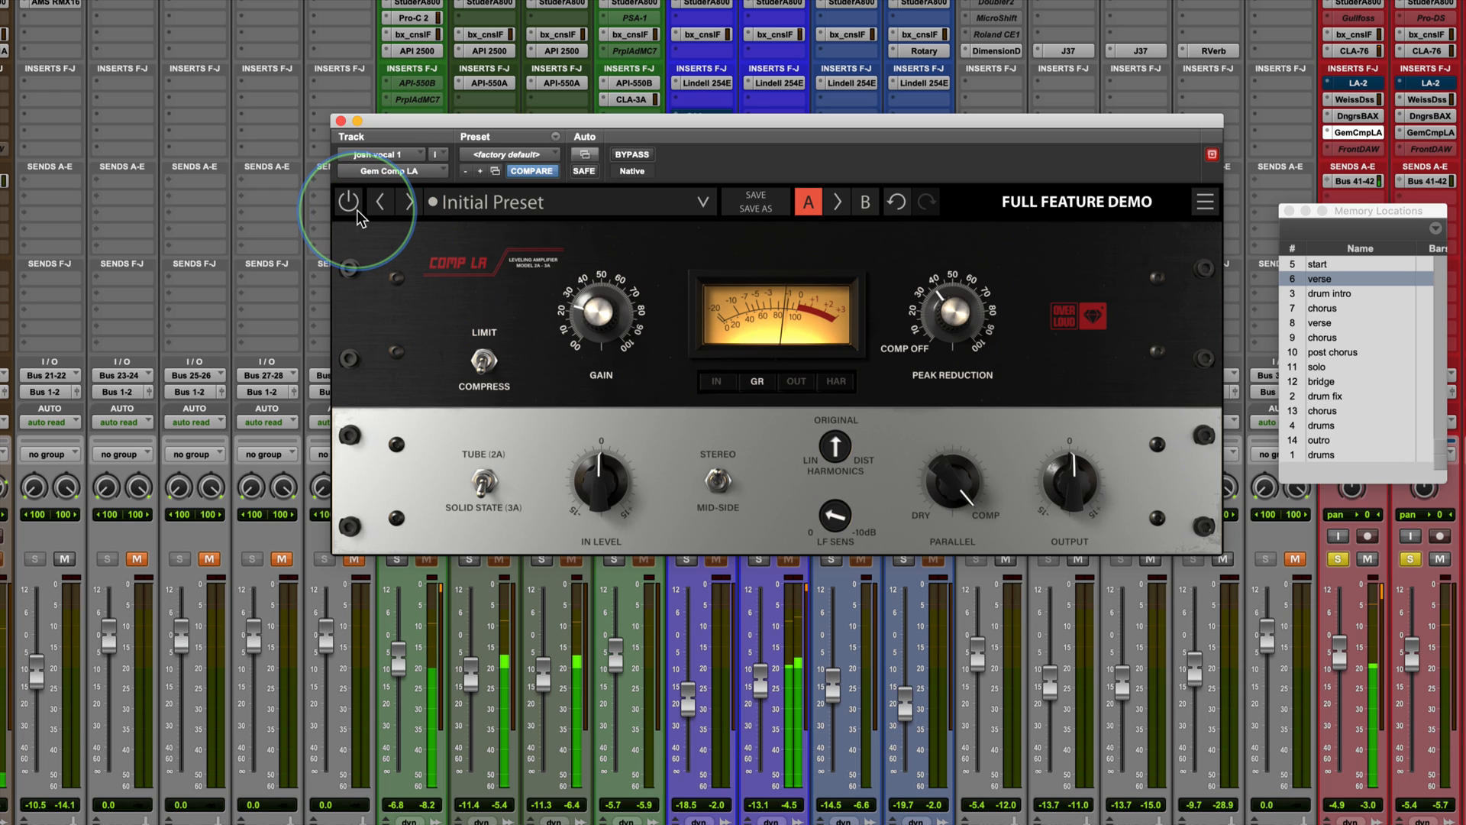
pyautogui.click(356, 209)
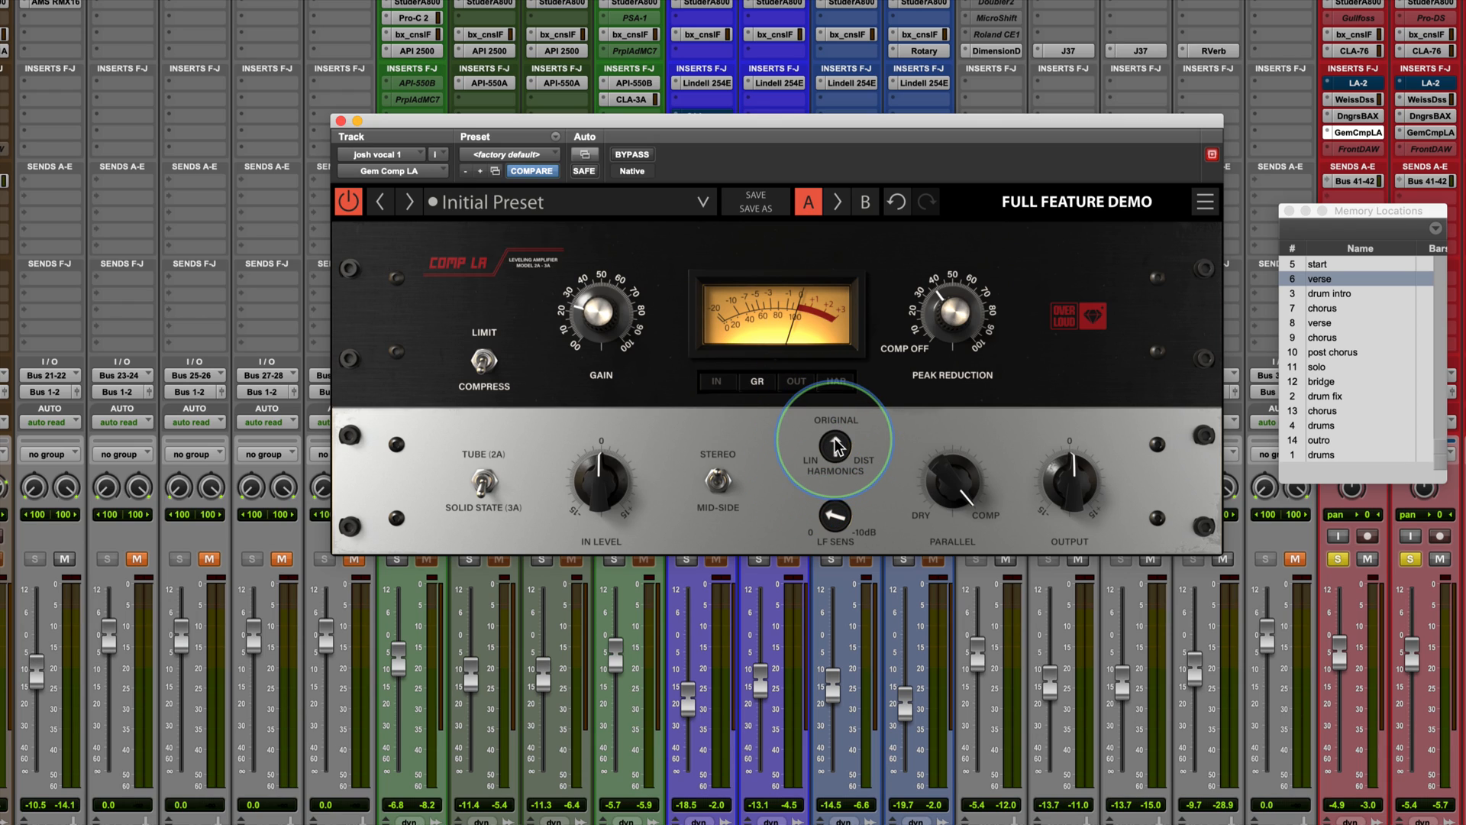
# Compare the Original and Lin harmonics settings on the lead vocal, leaving it on Lin, and try a drier Parallel blend.
pyautogui.moveTo(835, 441); pyautogui.dragTo(794, 551)
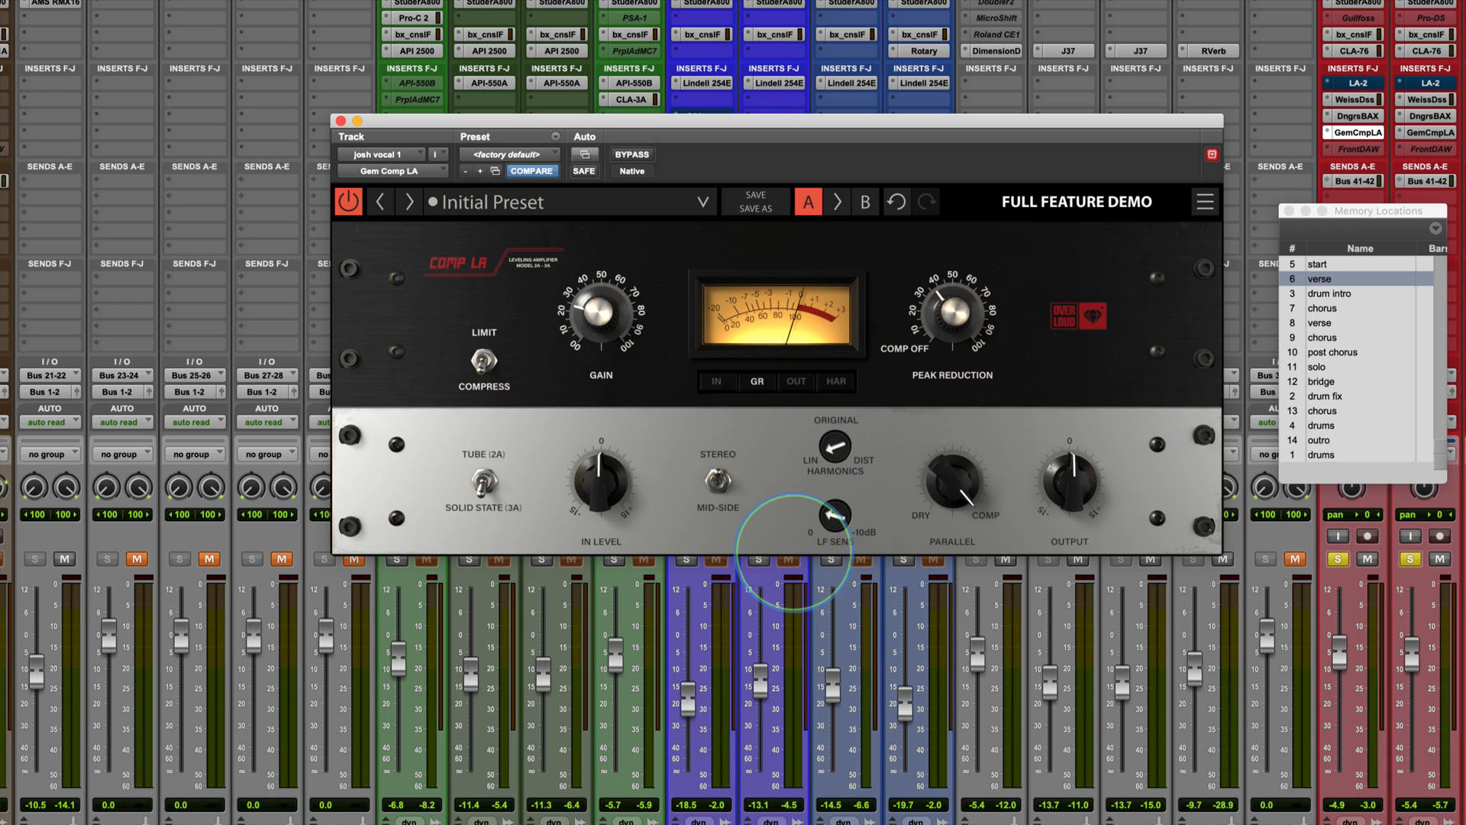
pyautogui.doubleClick(831, 446)
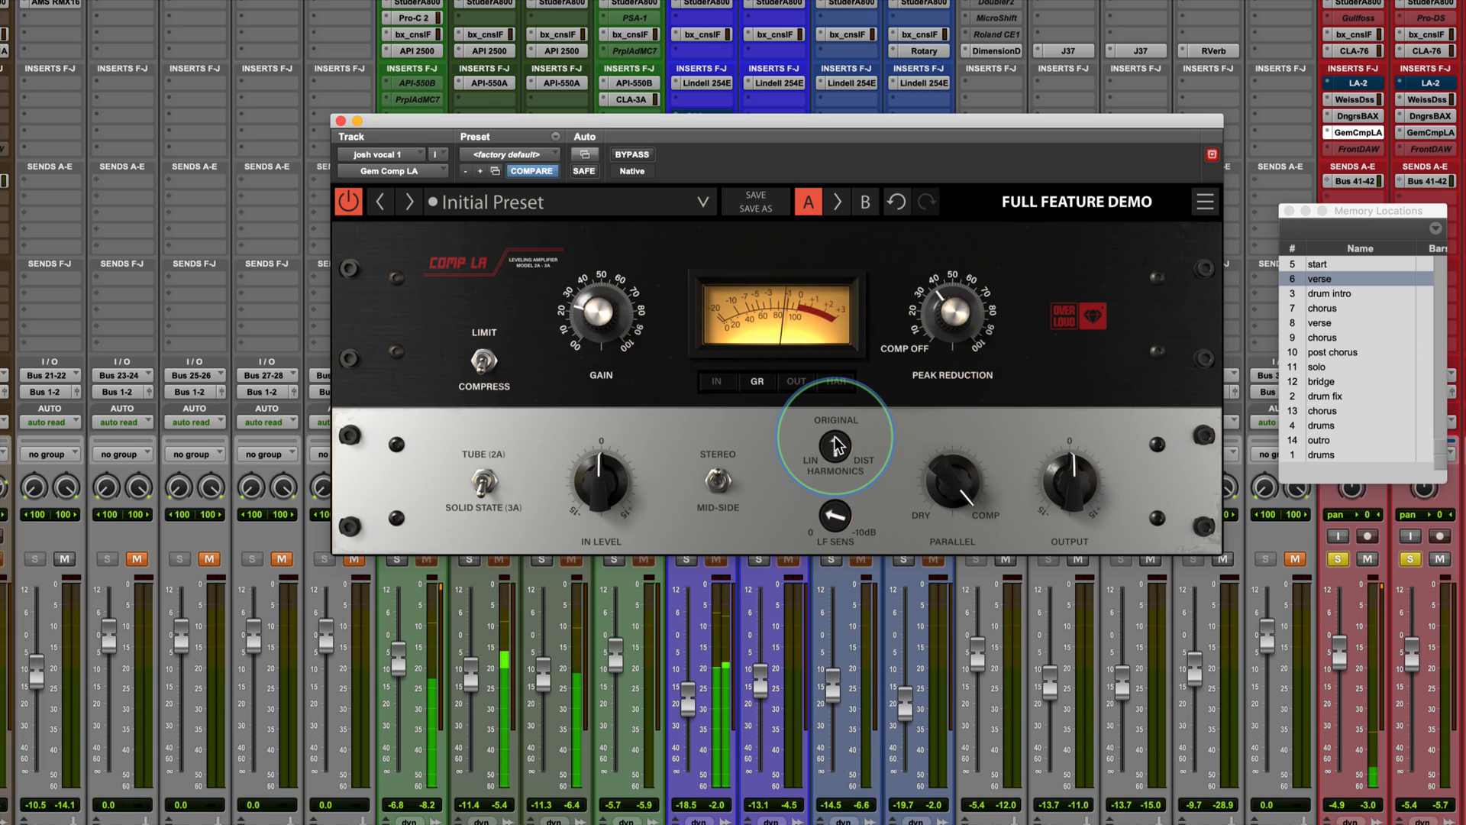
pyautogui.moveTo(837, 448); pyautogui.dragTo(807, 611)
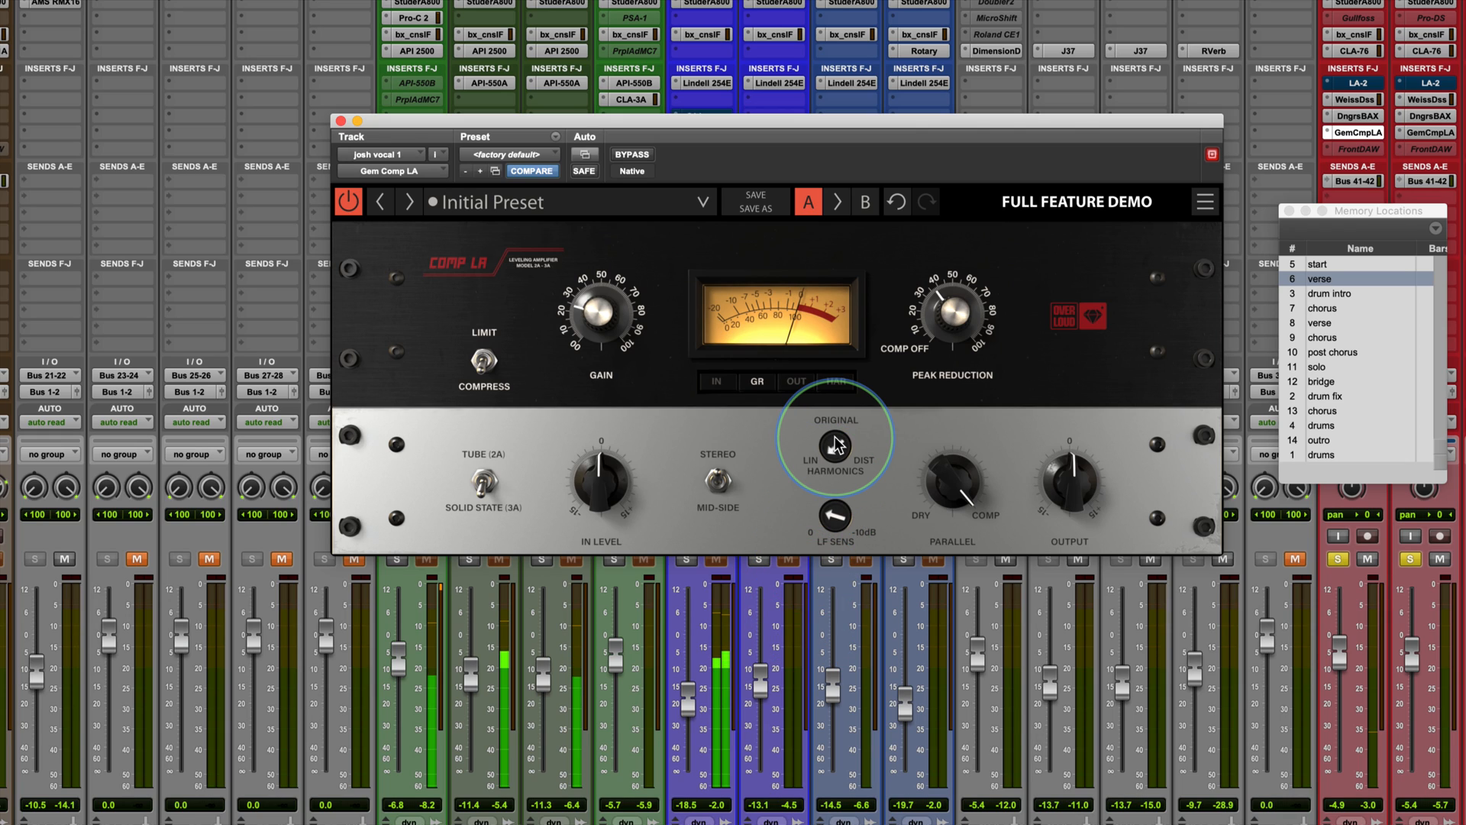
pyautogui.moveTo(837, 444); pyautogui.dragTo(838, 454)
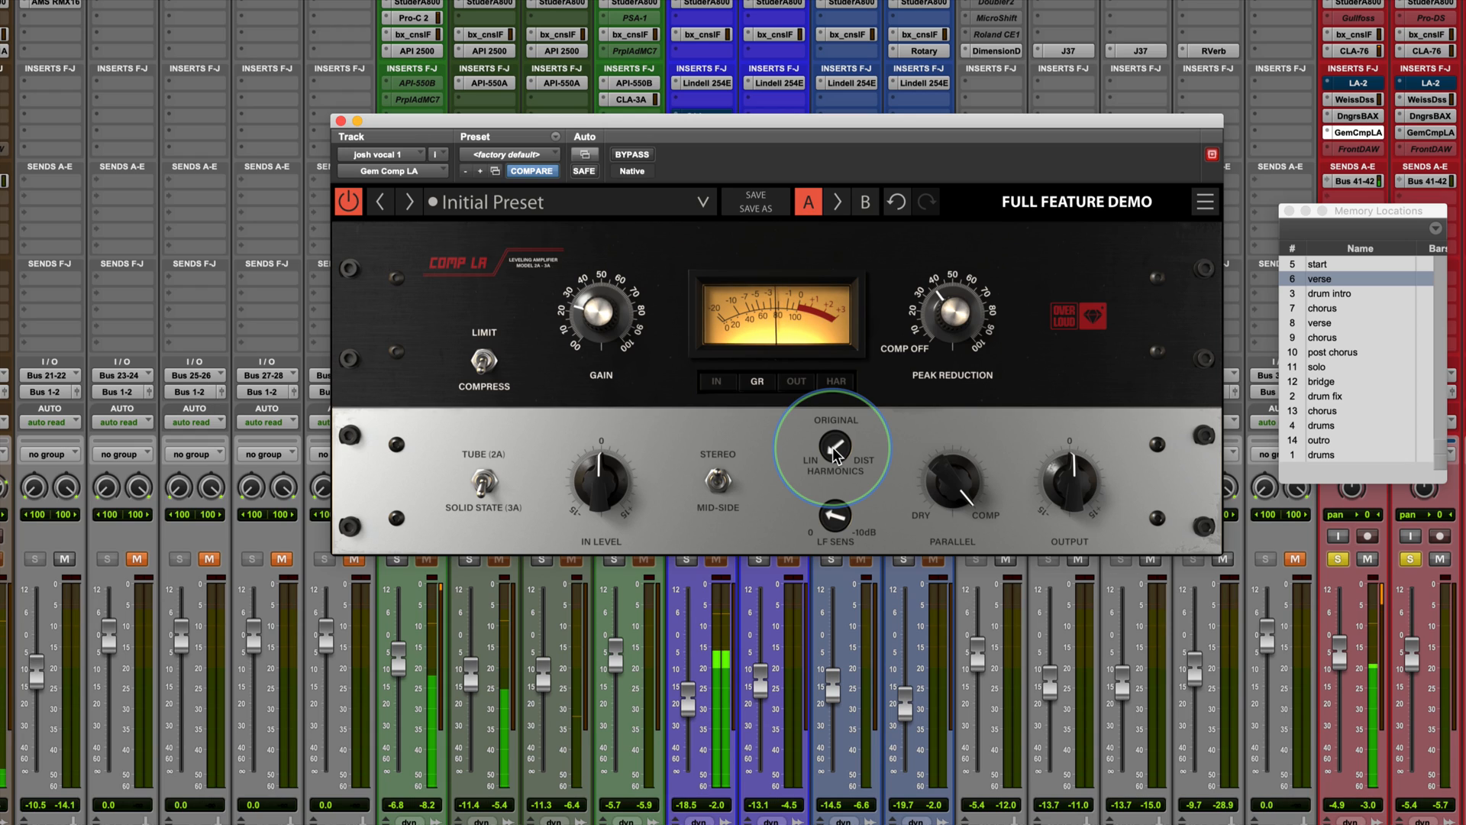
pyautogui.moveTo(837, 455)
pyautogui.mouseDown()
pyautogui.moveTo(810, 429)
pyautogui.moveTo(831, 440)
pyautogui.moveTo(796, 464)
pyautogui.moveTo(895, 419)
pyautogui.moveTo(876, 457)
pyautogui.moveTo(827, 443)
pyautogui.mouseUp()
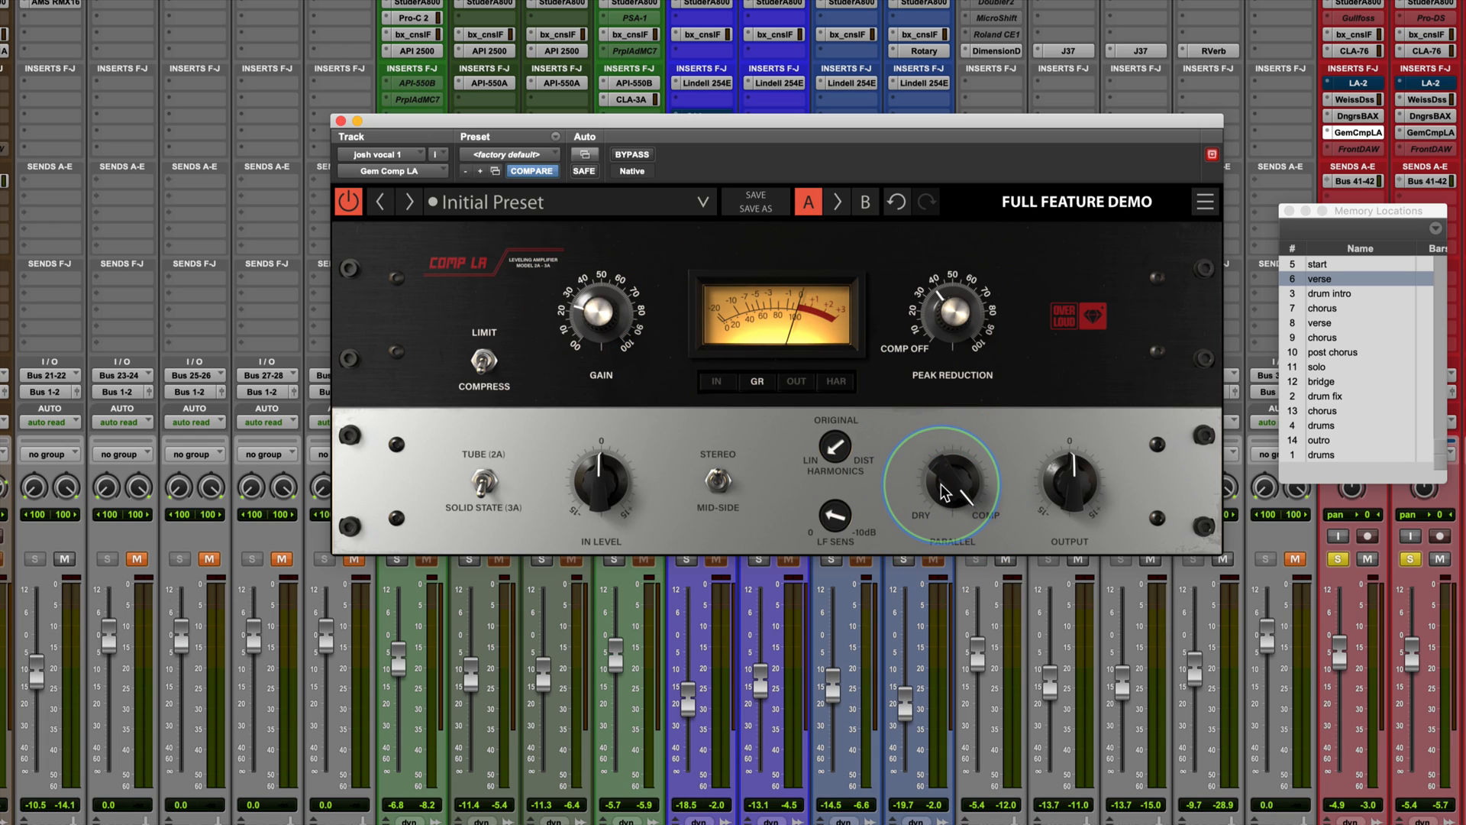
pyautogui.moveTo(953, 489); pyautogui.dragTo(899, 539)
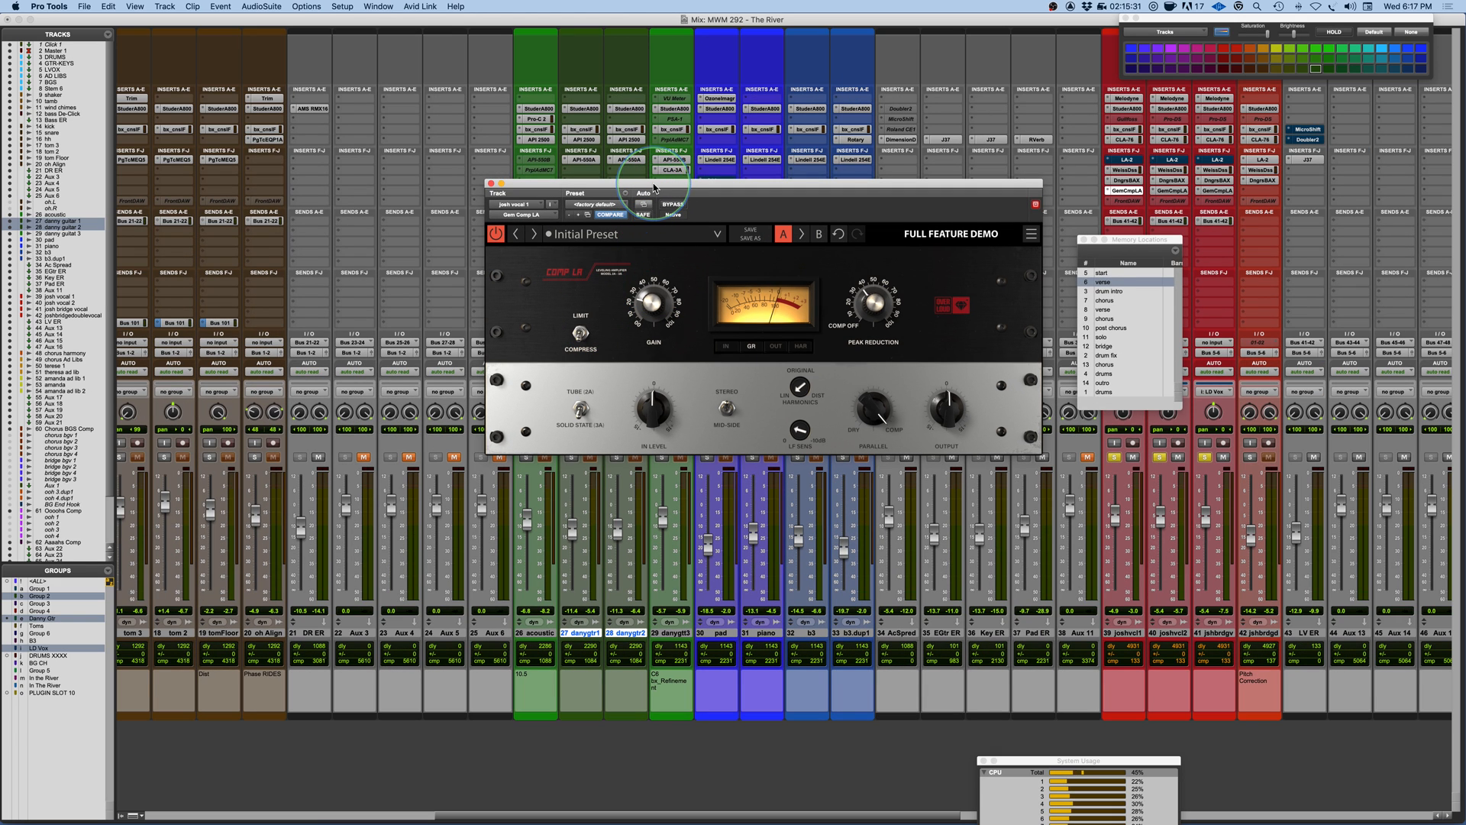
# Activate Gem Comp LA on electric guitar tracks 27 and 28, and solo the grouped guitars in place of the lead vocals.
pyautogui.moveTo(654, 188); pyautogui.dragTo(992, 153)
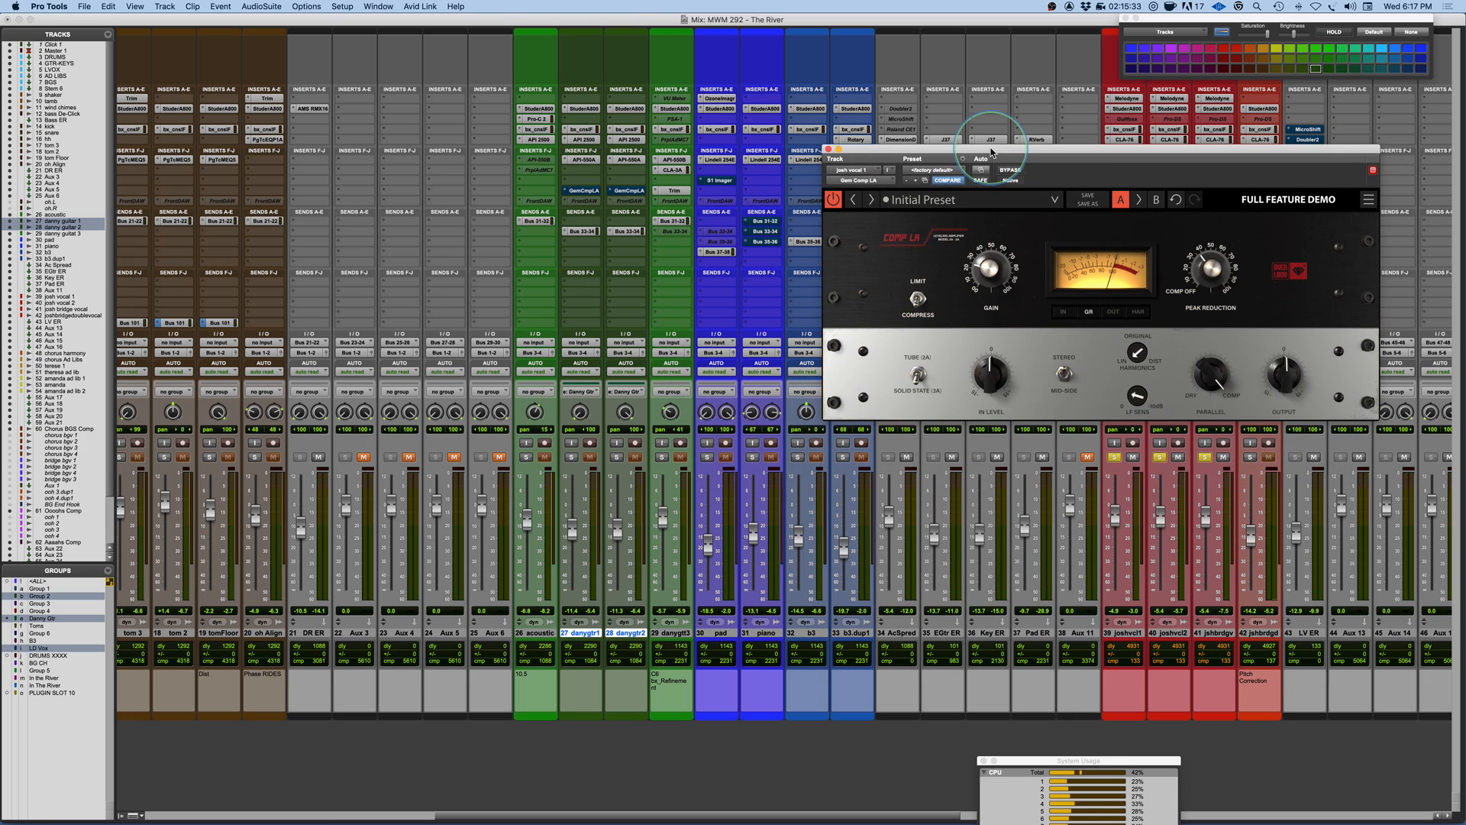
pyautogui.keyDown('super'); pyautogui.click(584, 192); pyautogui.keyUp('super')
pyautogui.keyDown('super'); pyautogui.click(633, 193); pyautogui.keyUp('super')
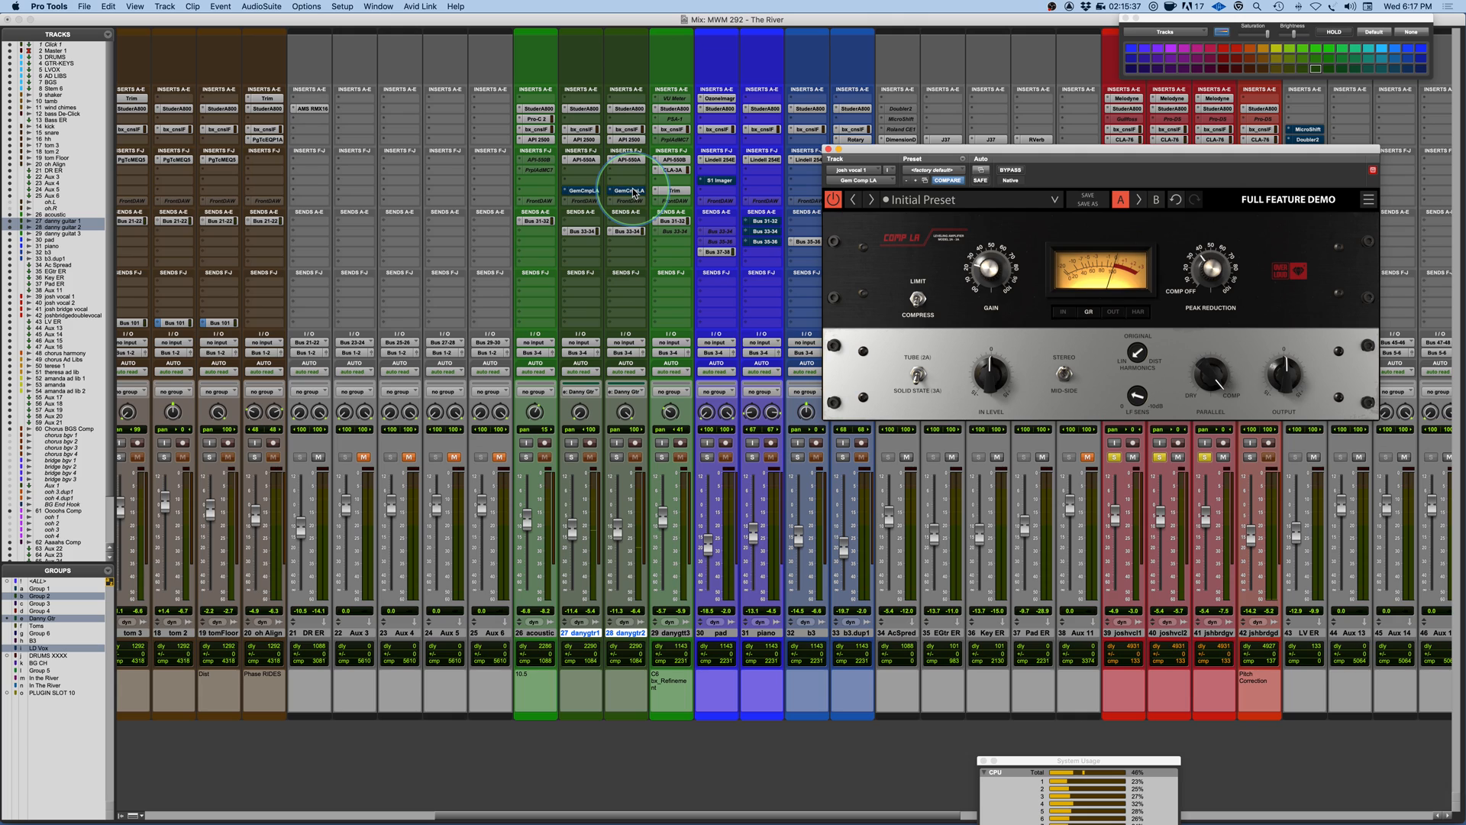
pyautogui.keyDown('super'); pyautogui.click(633, 192); pyautogui.keyUp('super')
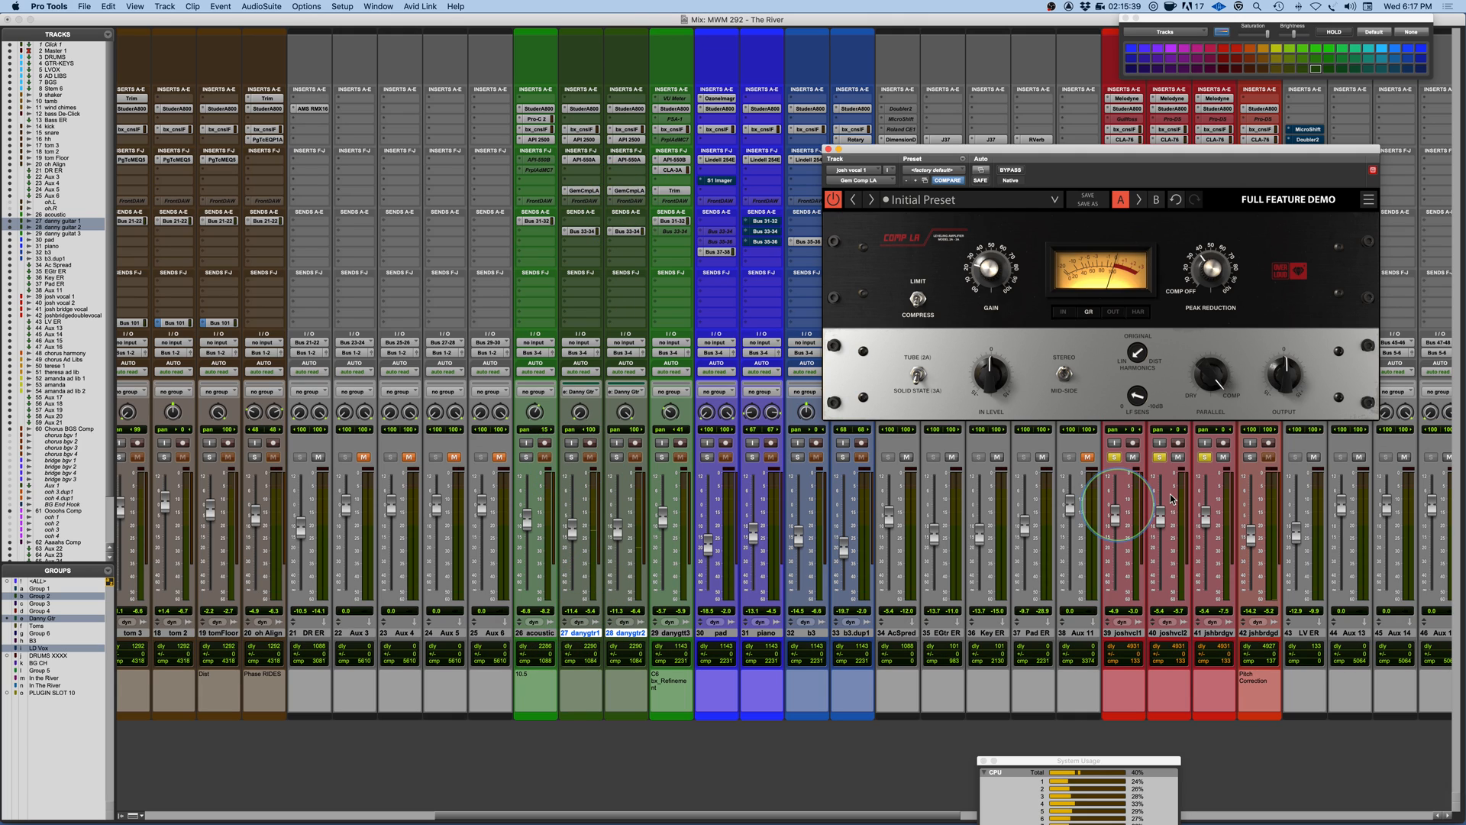
pyautogui.click(1116, 458)
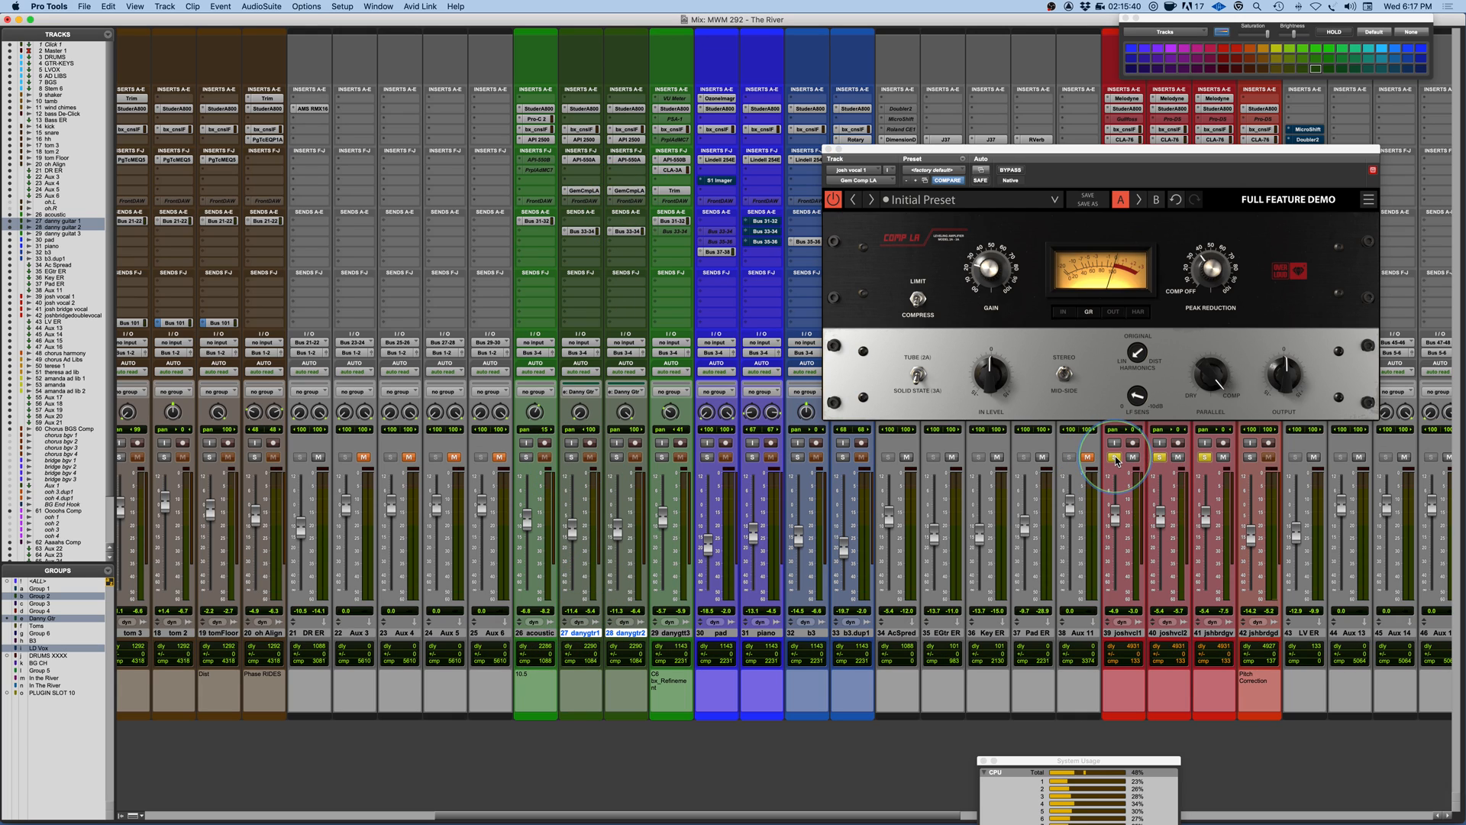
pyautogui.click(571, 458)
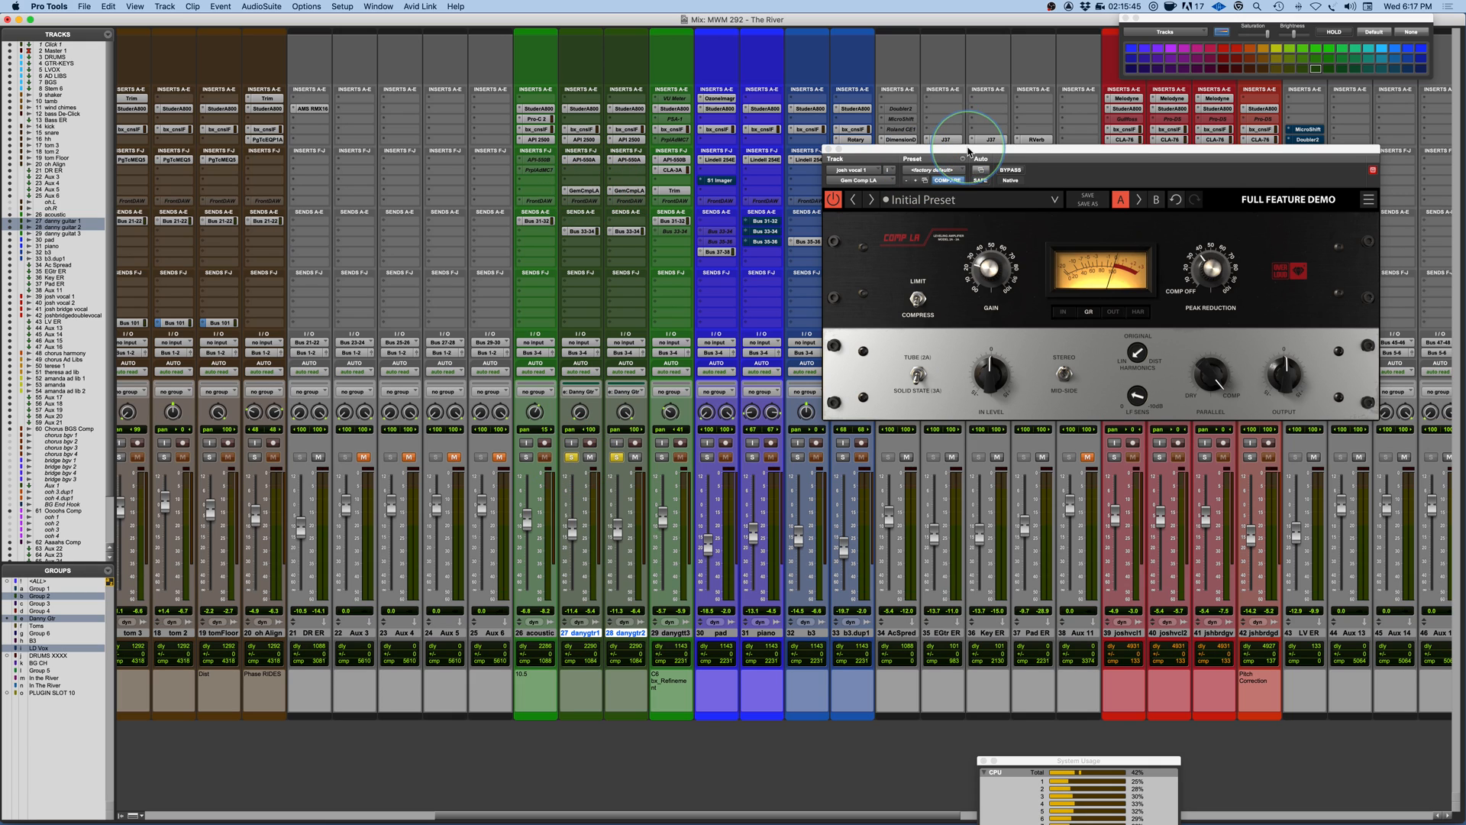
# Open Gem Comp LA on guitar track 27, switch it to Solid State (3A), and set its meter to gain reduction.
pyautogui.moveTo(969, 150); pyautogui.dragTo(538, 230)
pyautogui.click(584, 191)
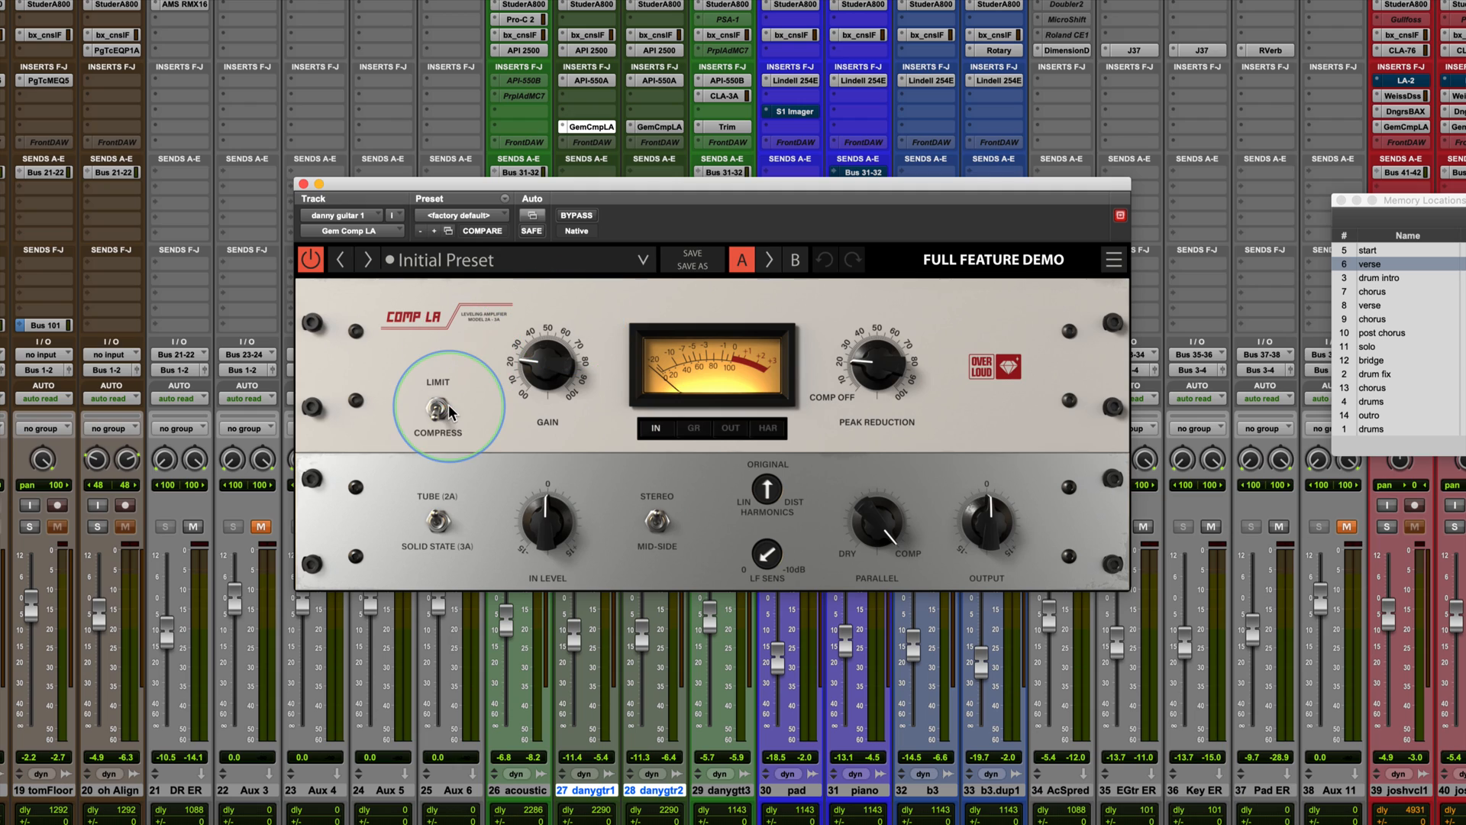
pyautogui.click(438, 524)
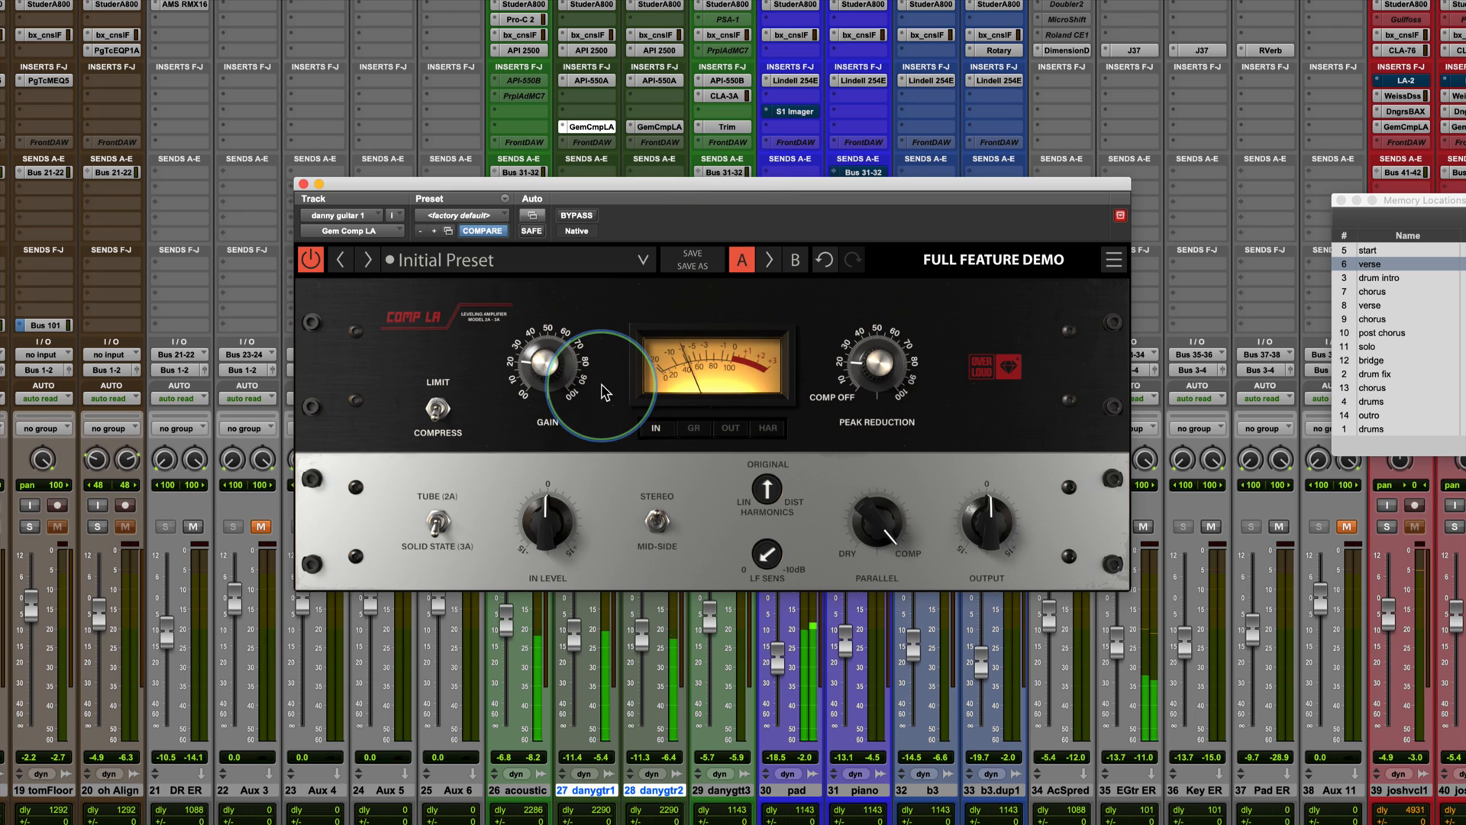
pyautogui.click(695, 429)
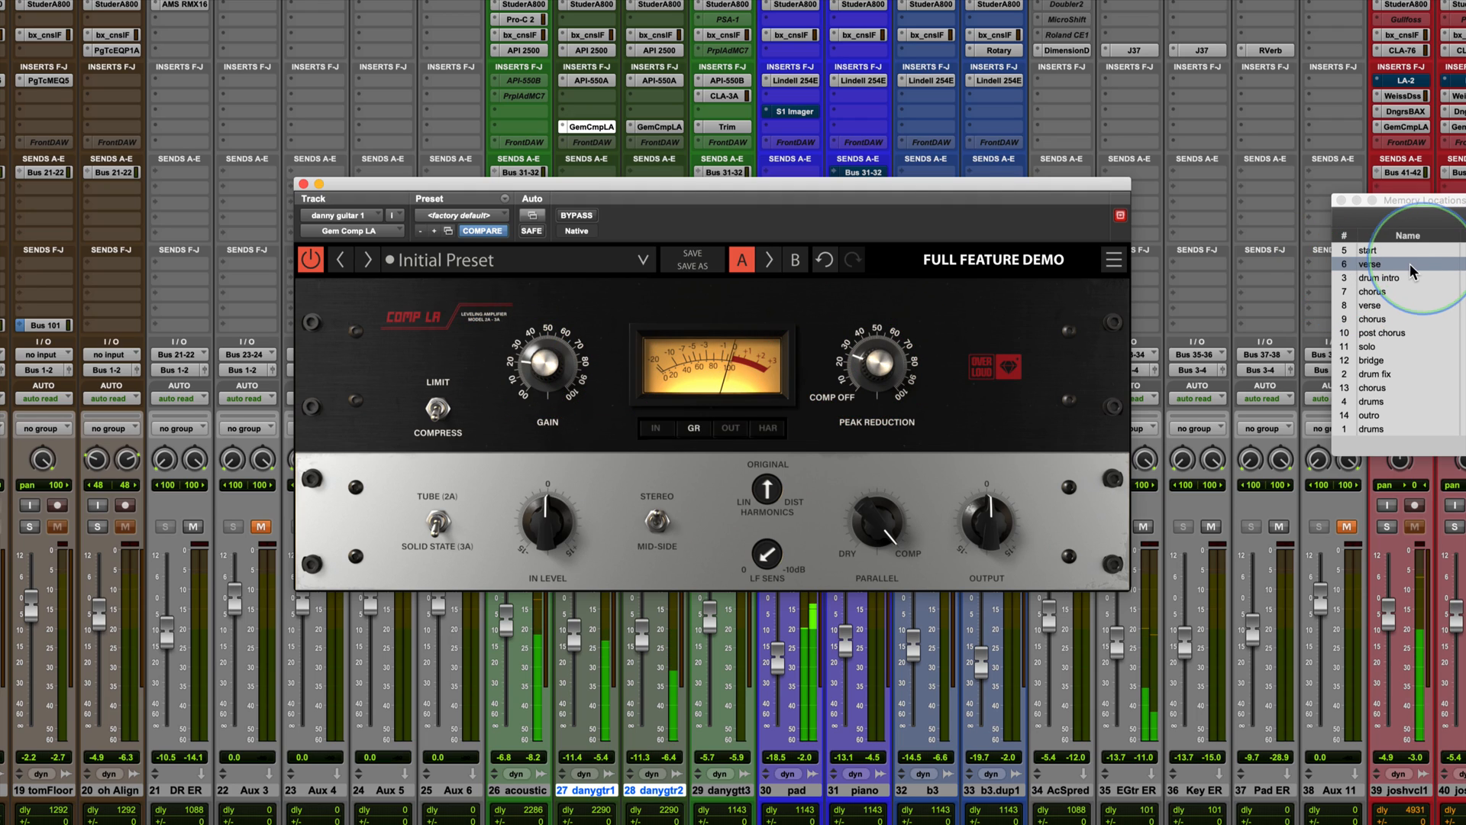
# Recall the drum intro memory location, adjust the guitar compressor's gain, and compare processing on and off, leaving it on.
pyautogui.click(1389, 278)
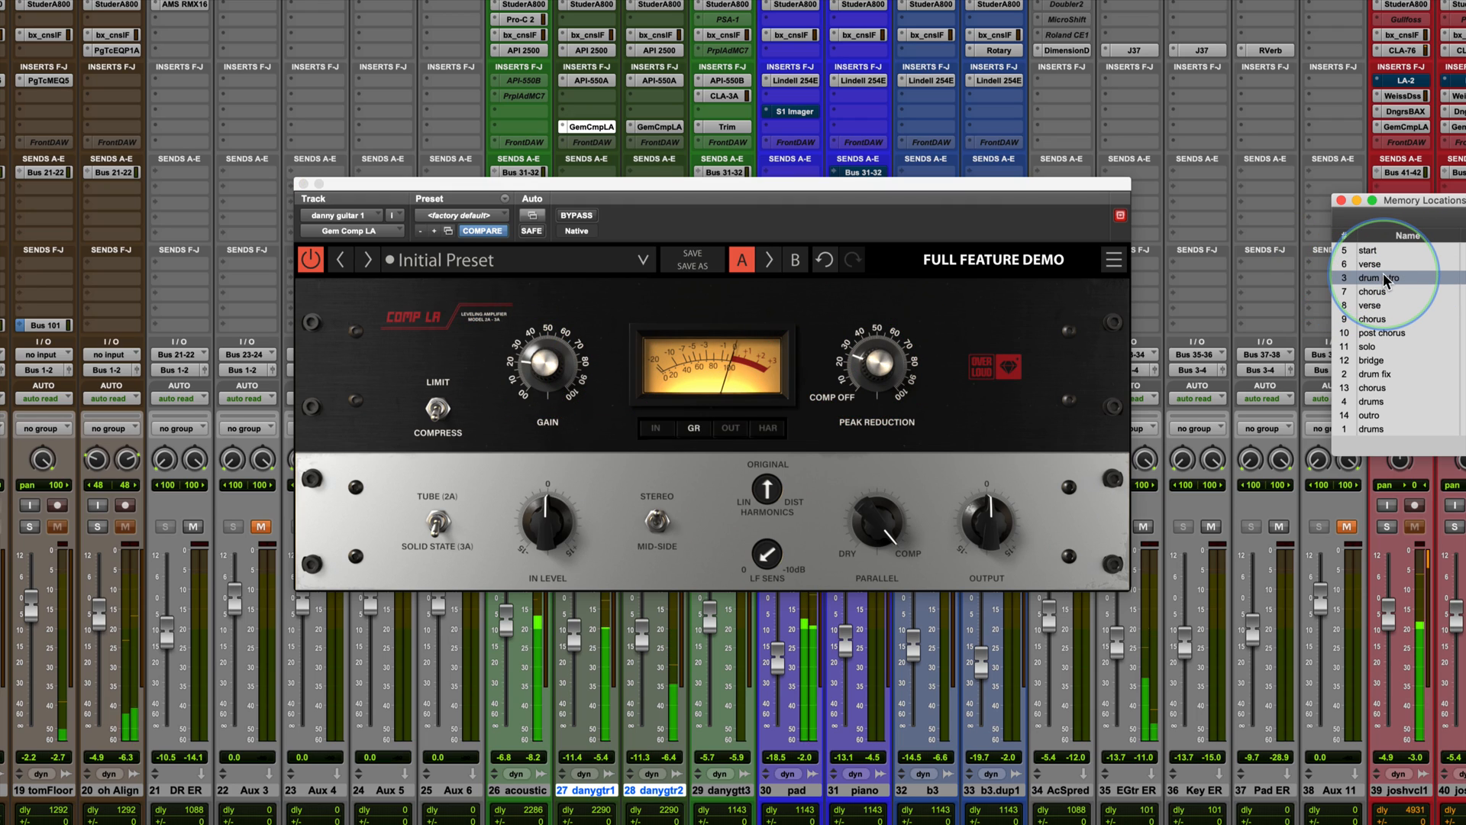
pyautogui.click(537, 370)
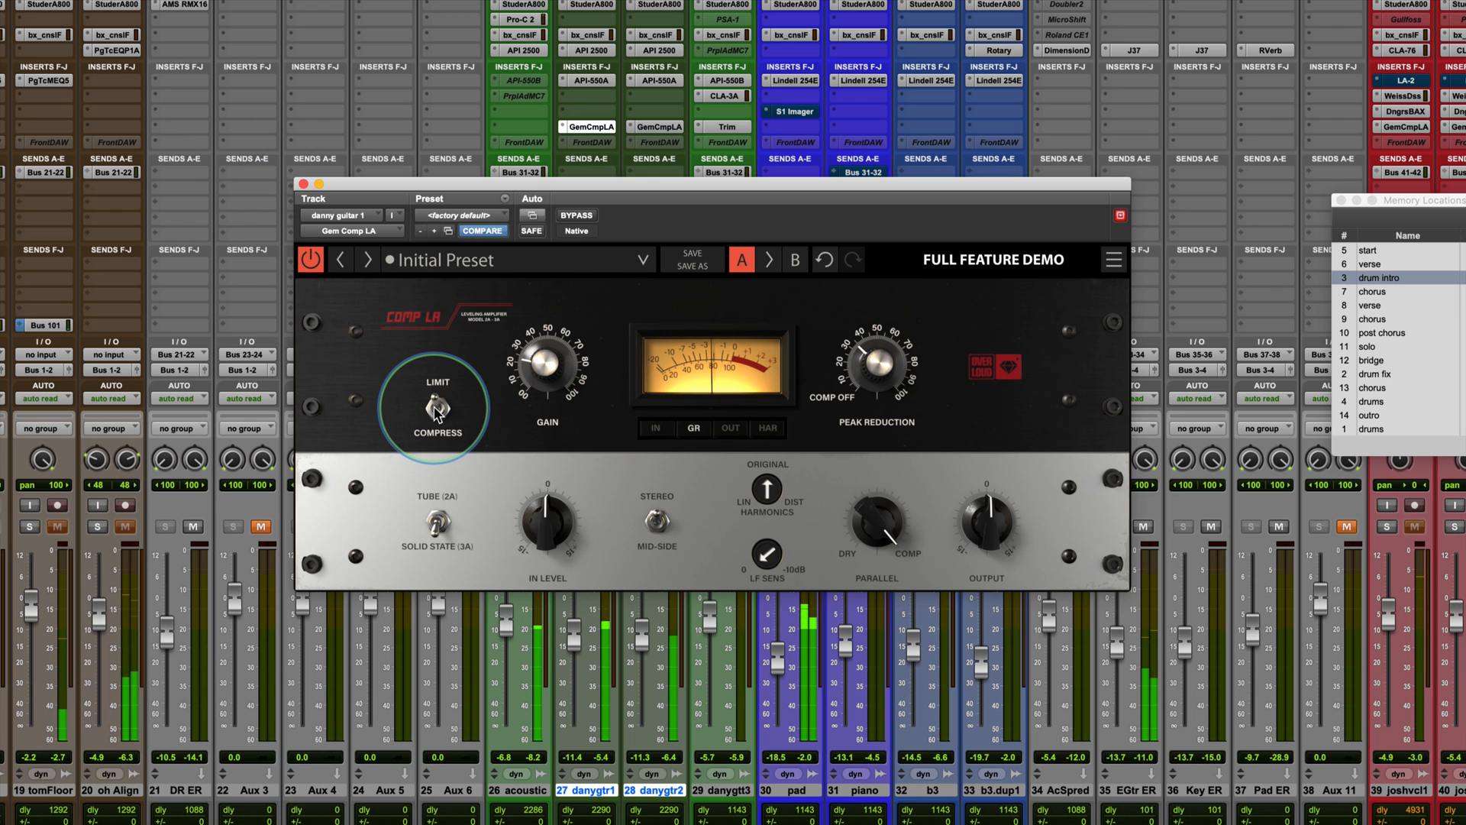
pyautogui.click(311, 260)
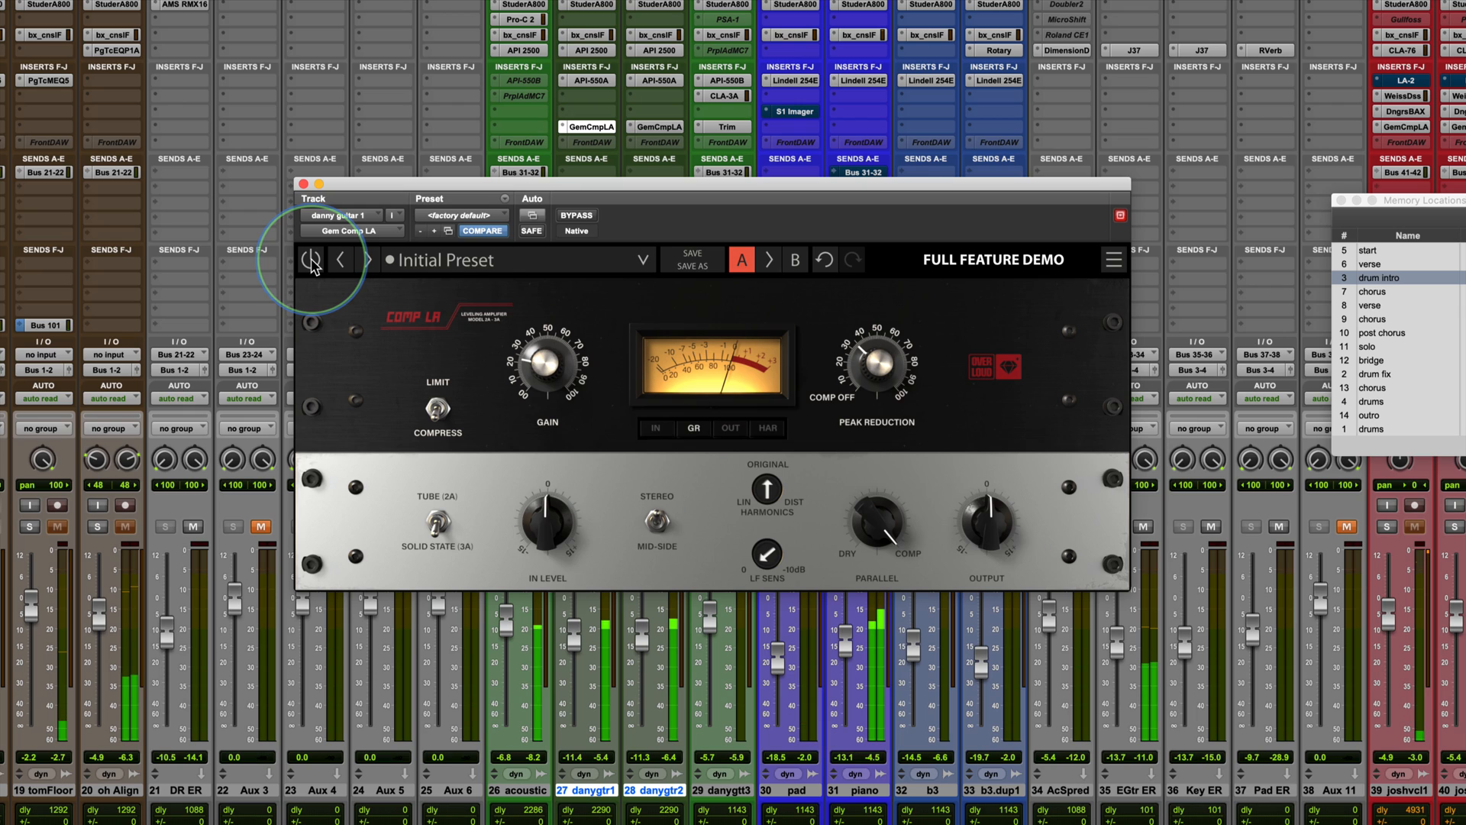
pyautogui.click(311, 261)
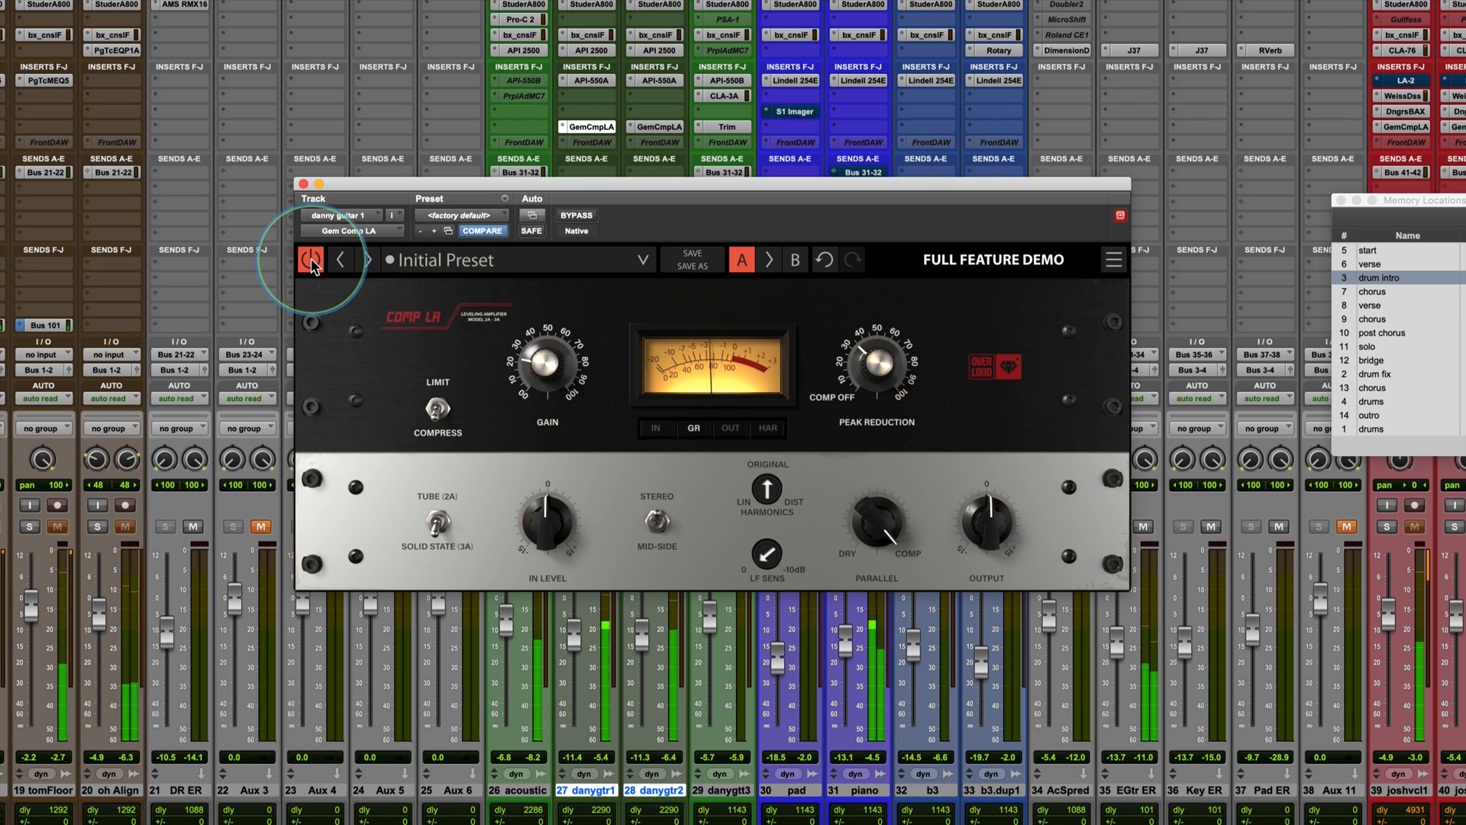
pyautogui.click(312, 260)
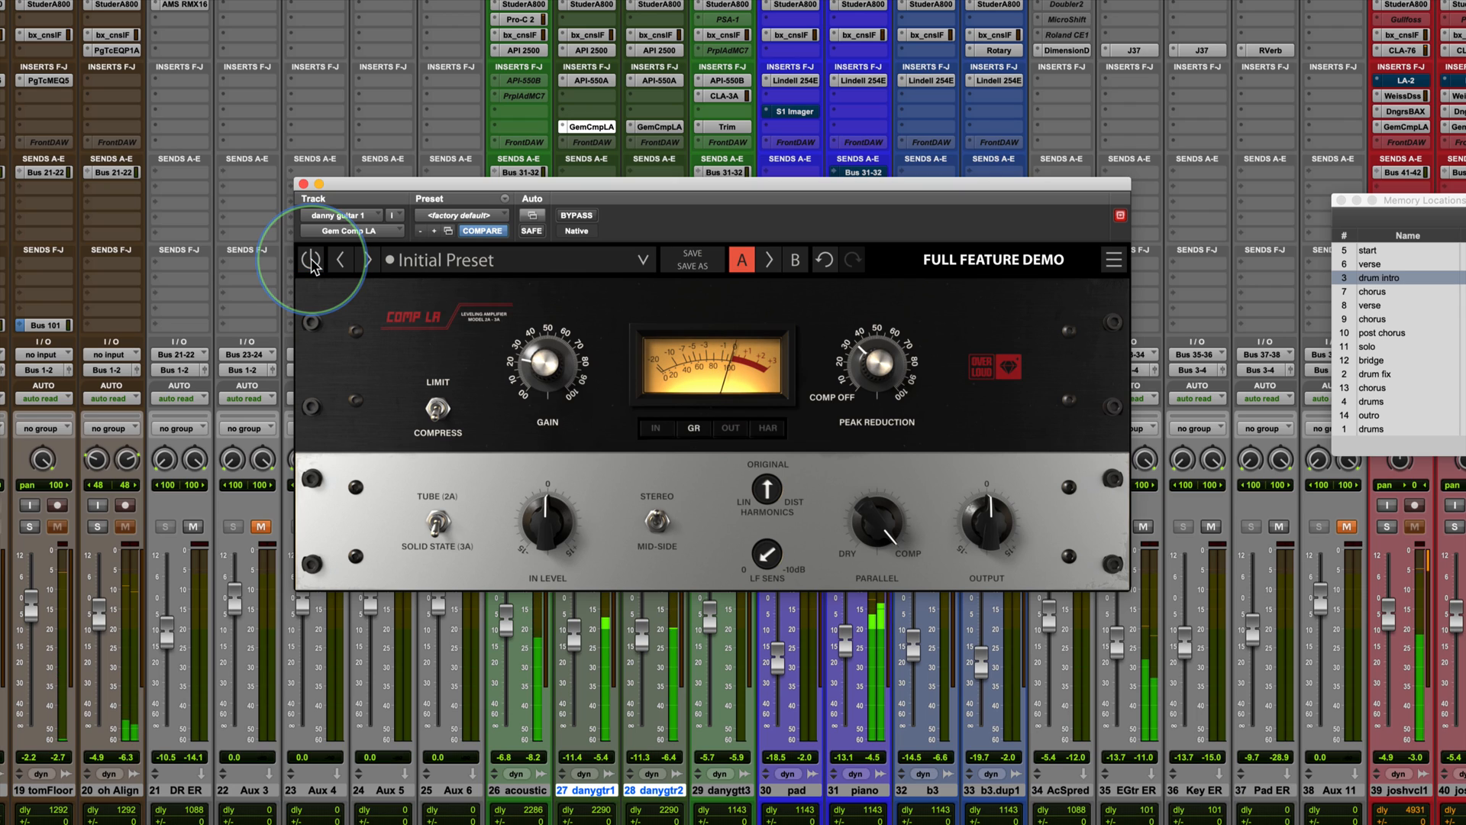
pyautogui.click(311, 261)
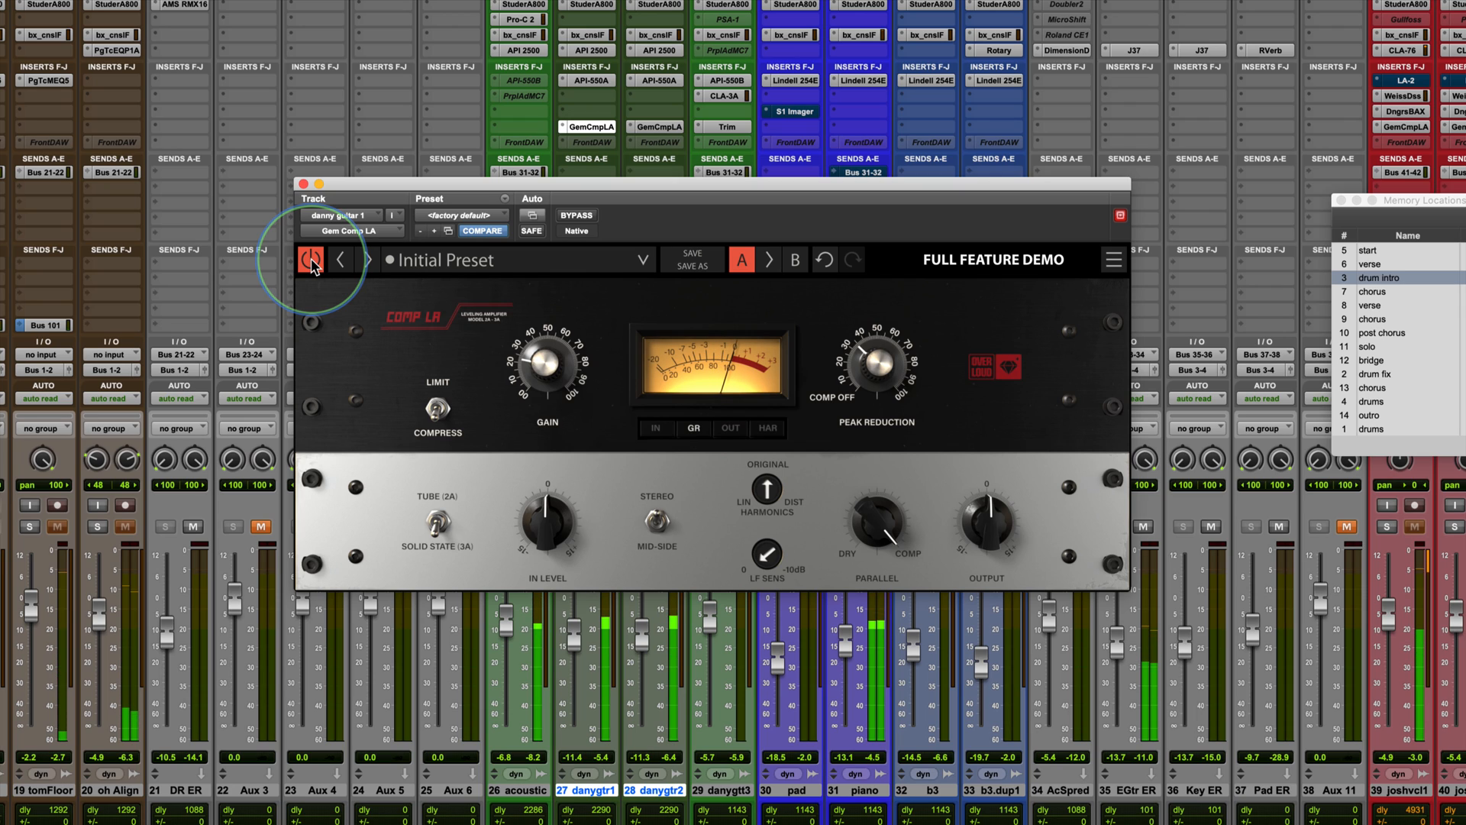
# Flip the guitar compressor's Limit/Compress mode and compare the guitars with and without processing.
pyautogui.click(439, 411)
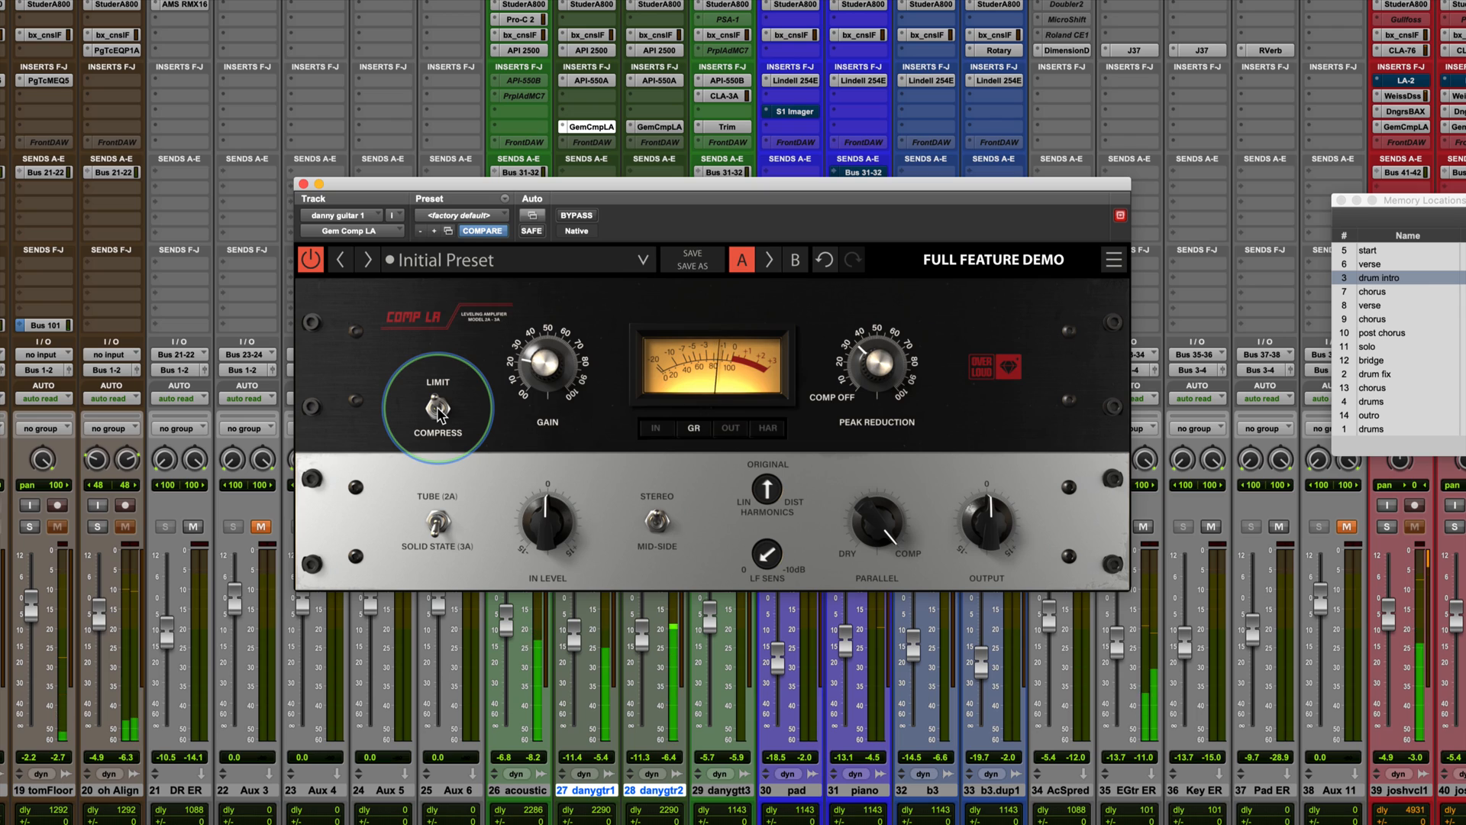
pyautogui.click(310, 262)
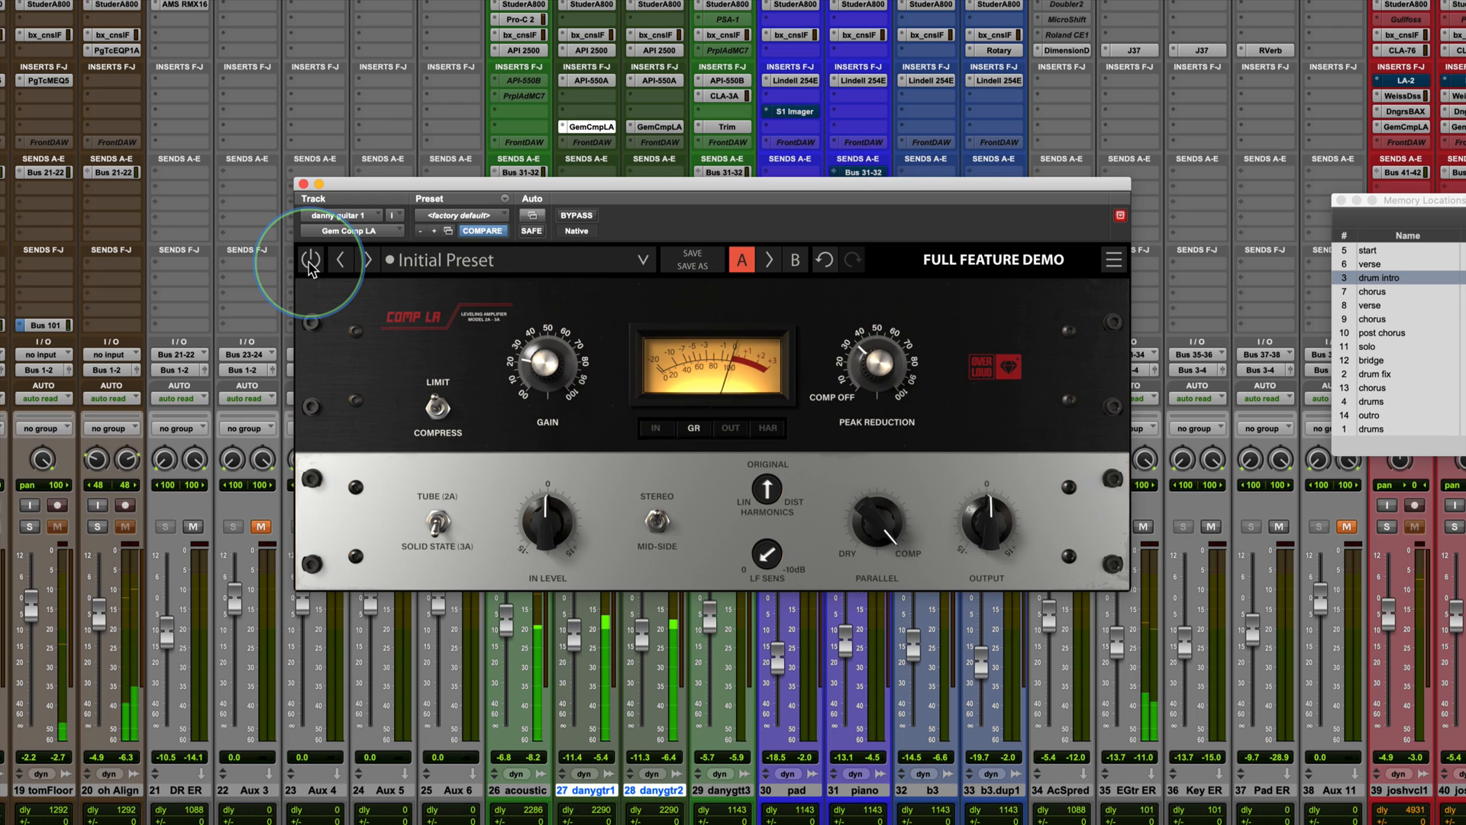
pyautogui.click(310, 261)
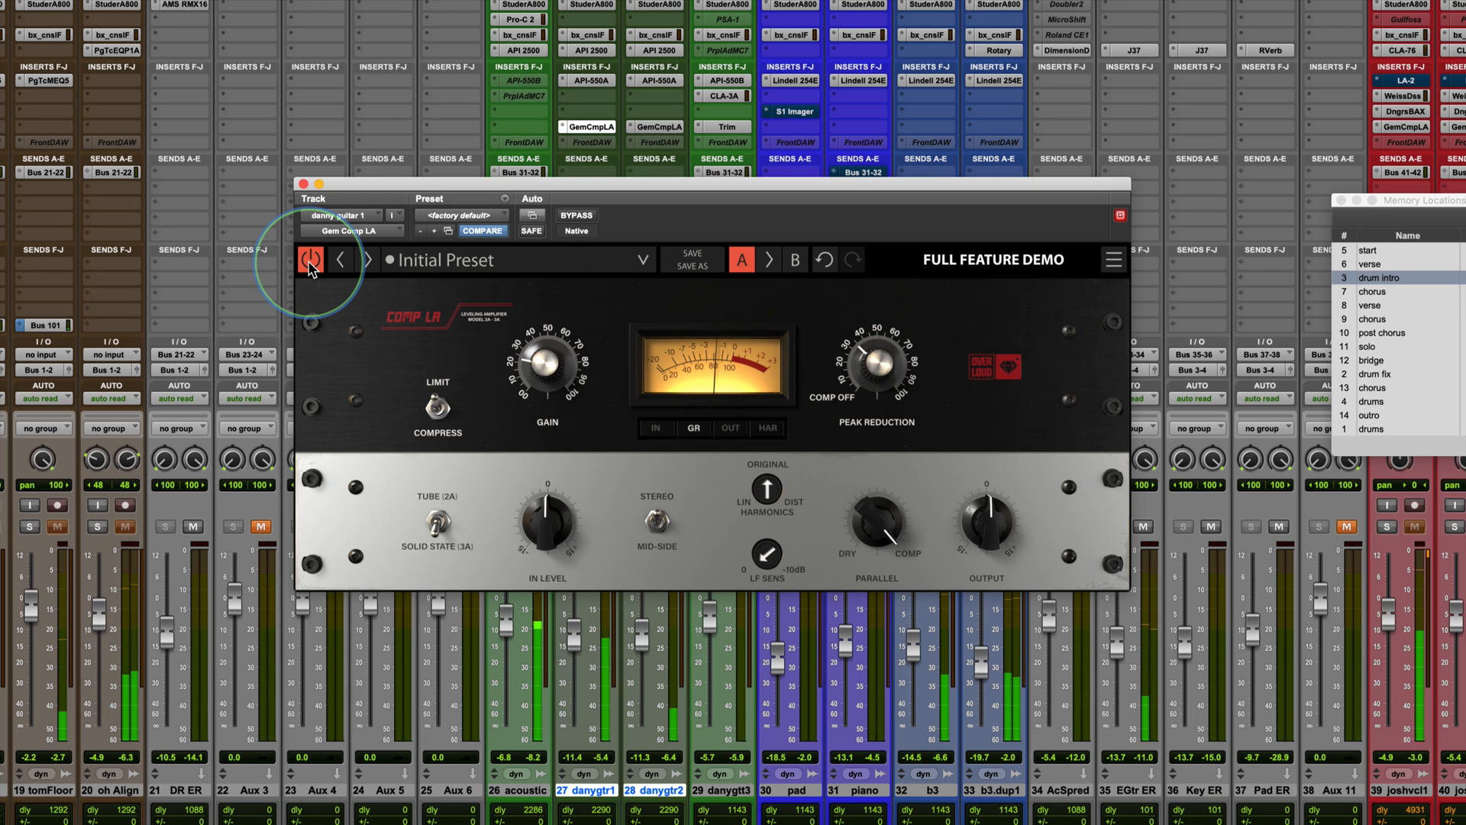
# Switch the guitar compressor to the Tube (2A) model and compare processing on and off, leaving it on.
pyautogui.click(438, 523)
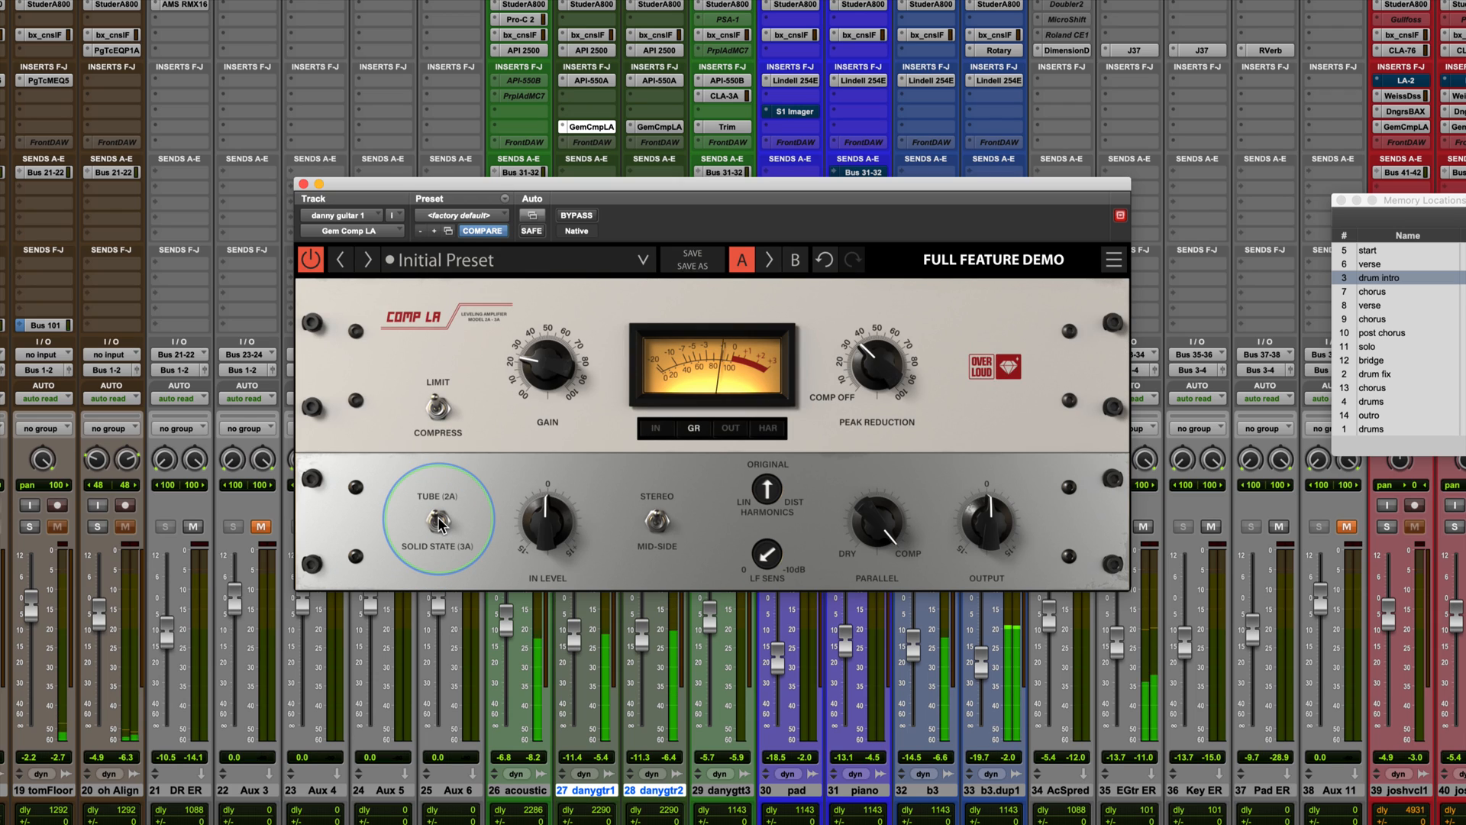
pyautogui.click(312, 260)
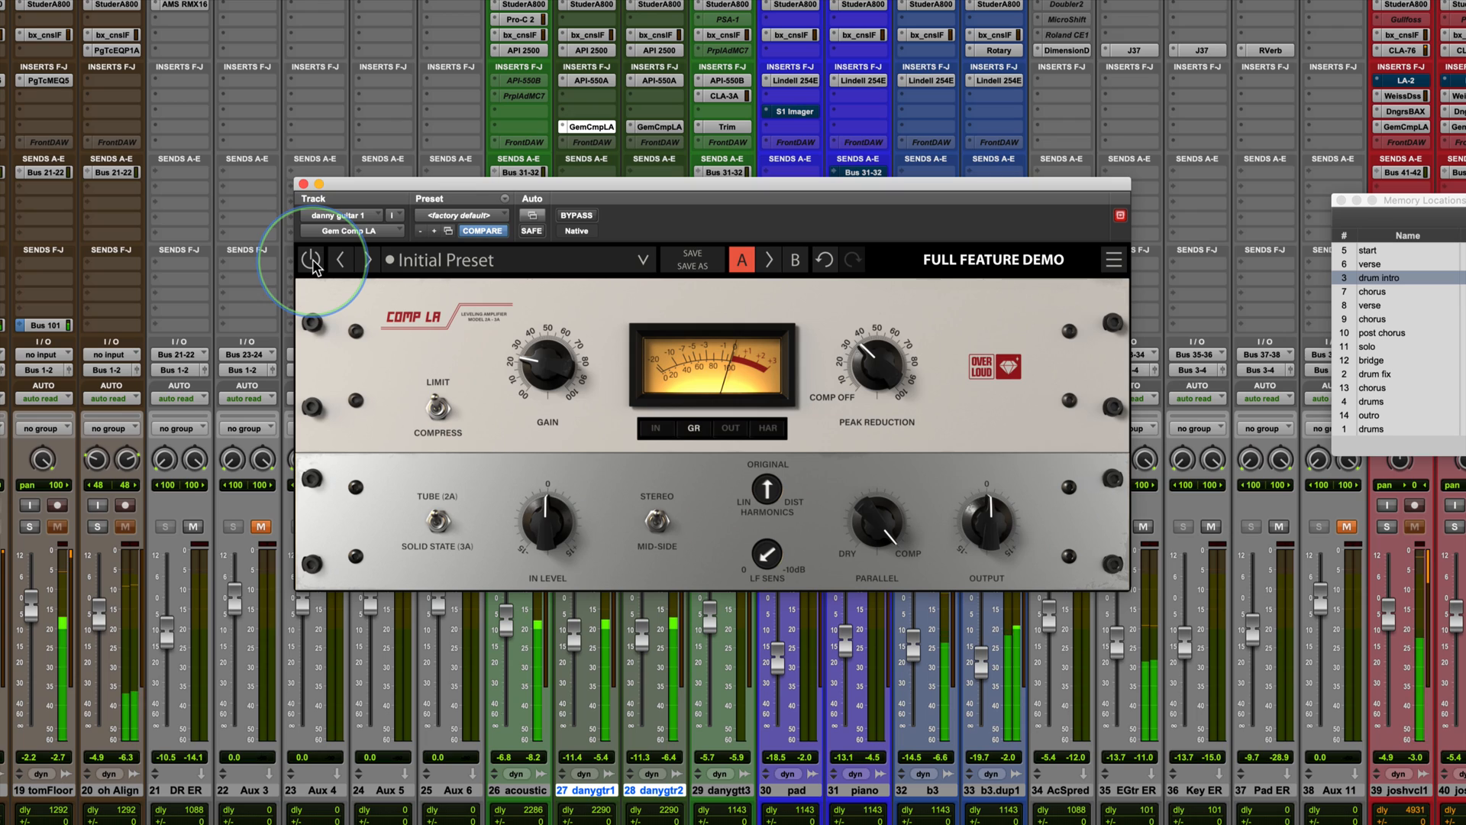
pyautogui.click(312, 261)
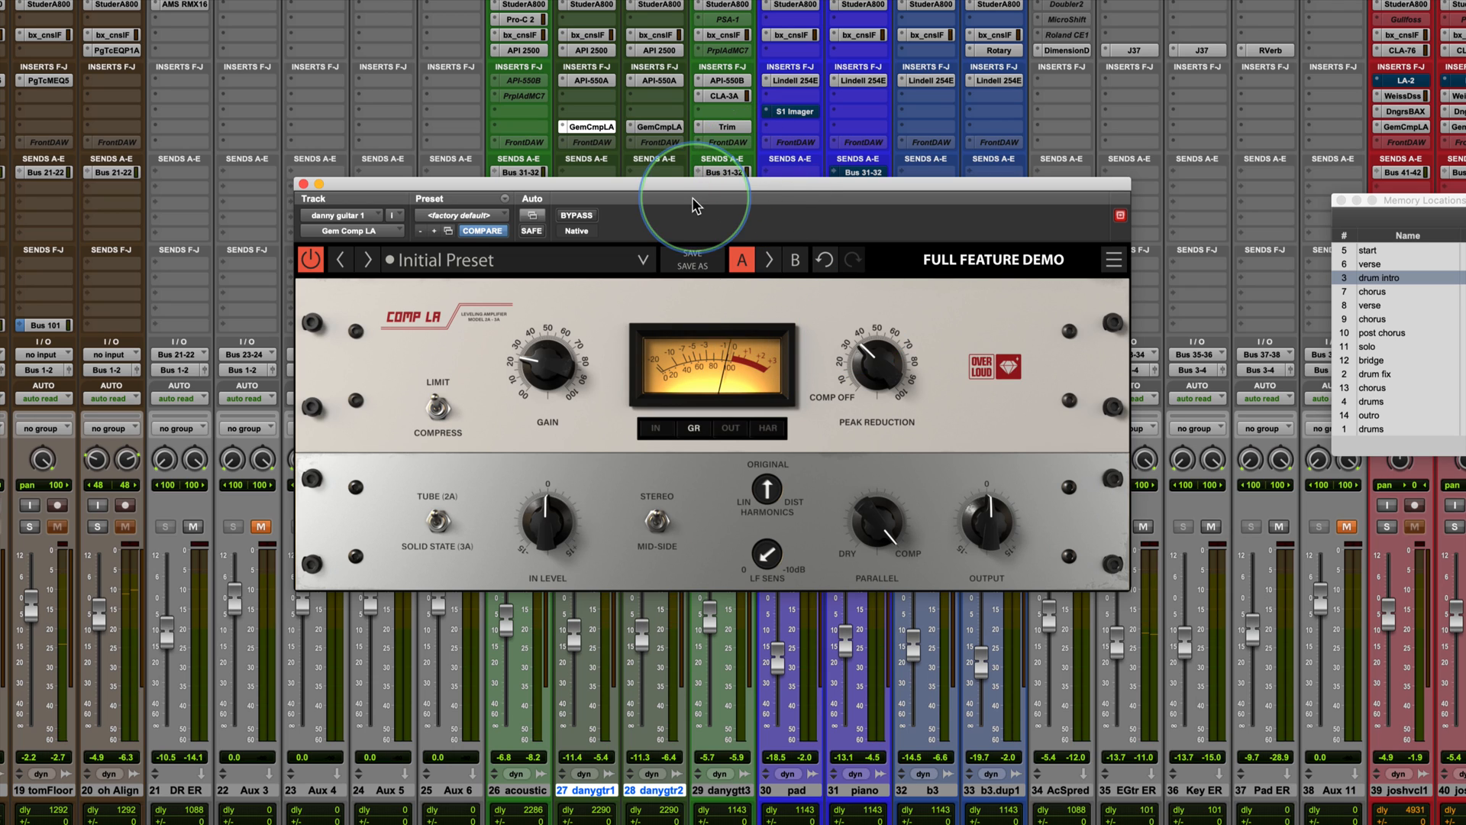
# Unsolo the grouped guitars and mute the lead vocal to play the guitars within the instrumental mix.
pyautogui.moveTo(727, 185); pyautogui.dragTo(760, 91)
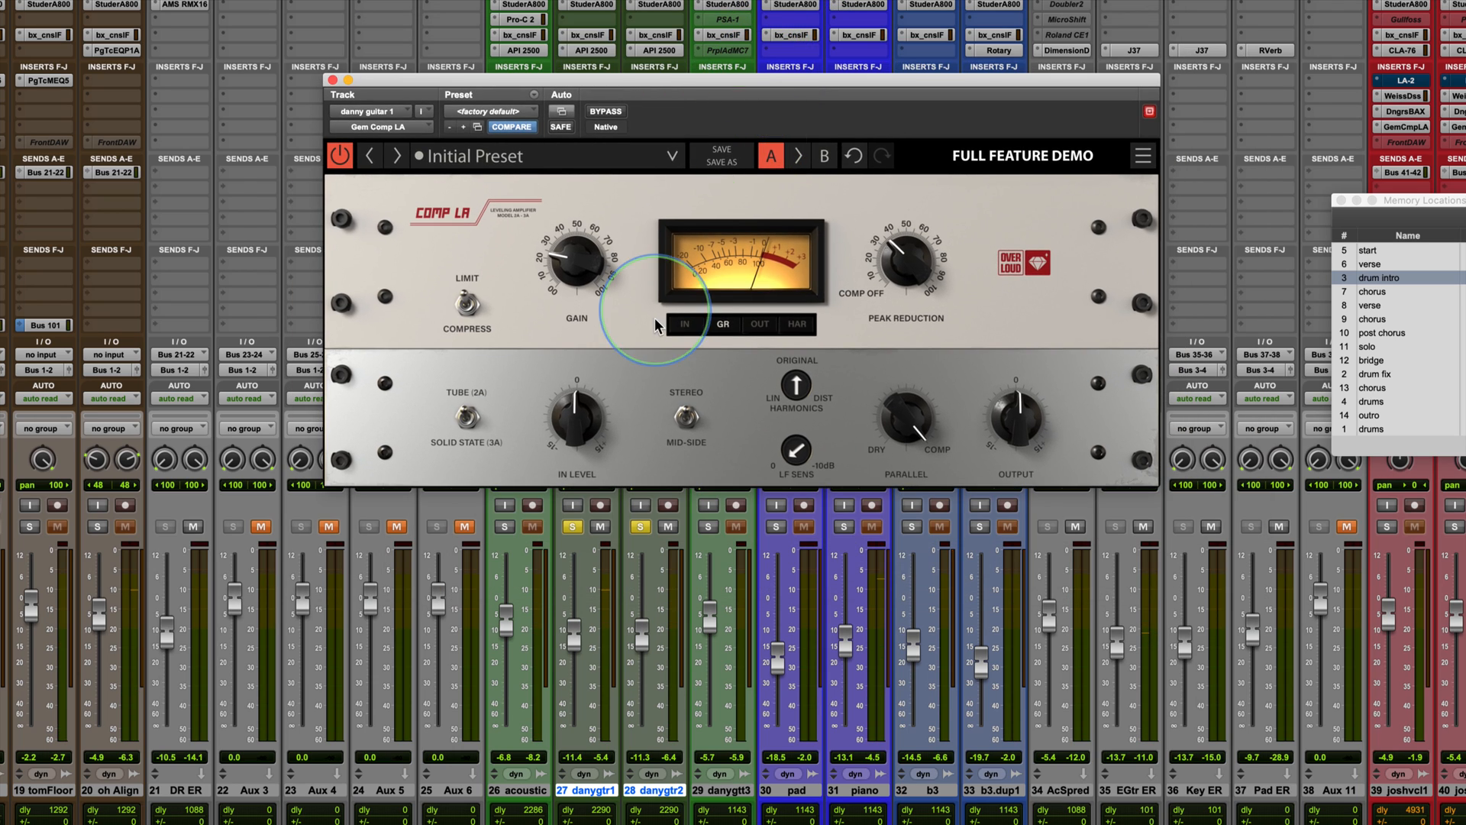
pyautogui.click(572, 526)
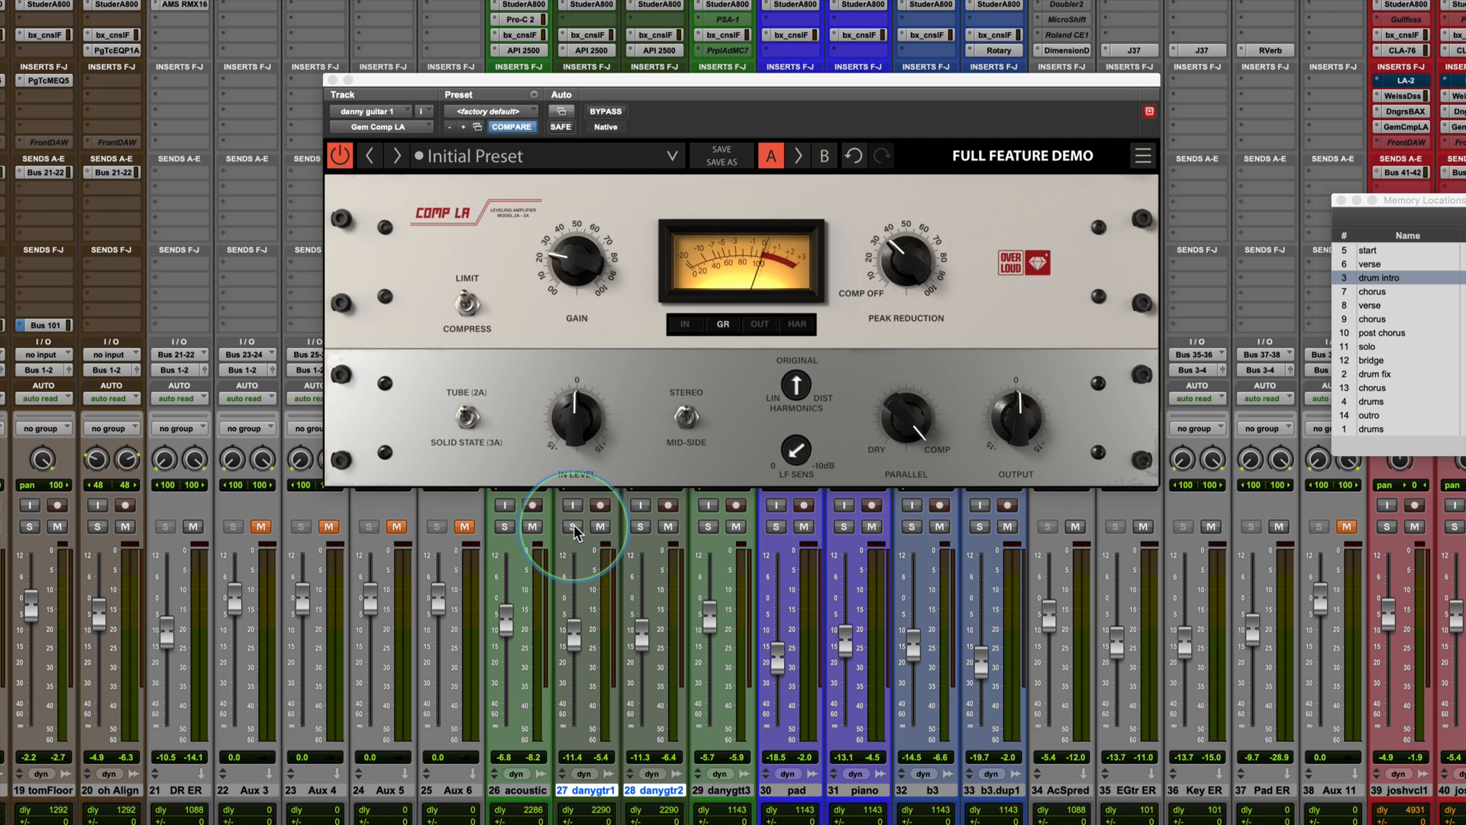
pyautogui.moveTo(804, 77); pyautogui.dragTo(751, 348)
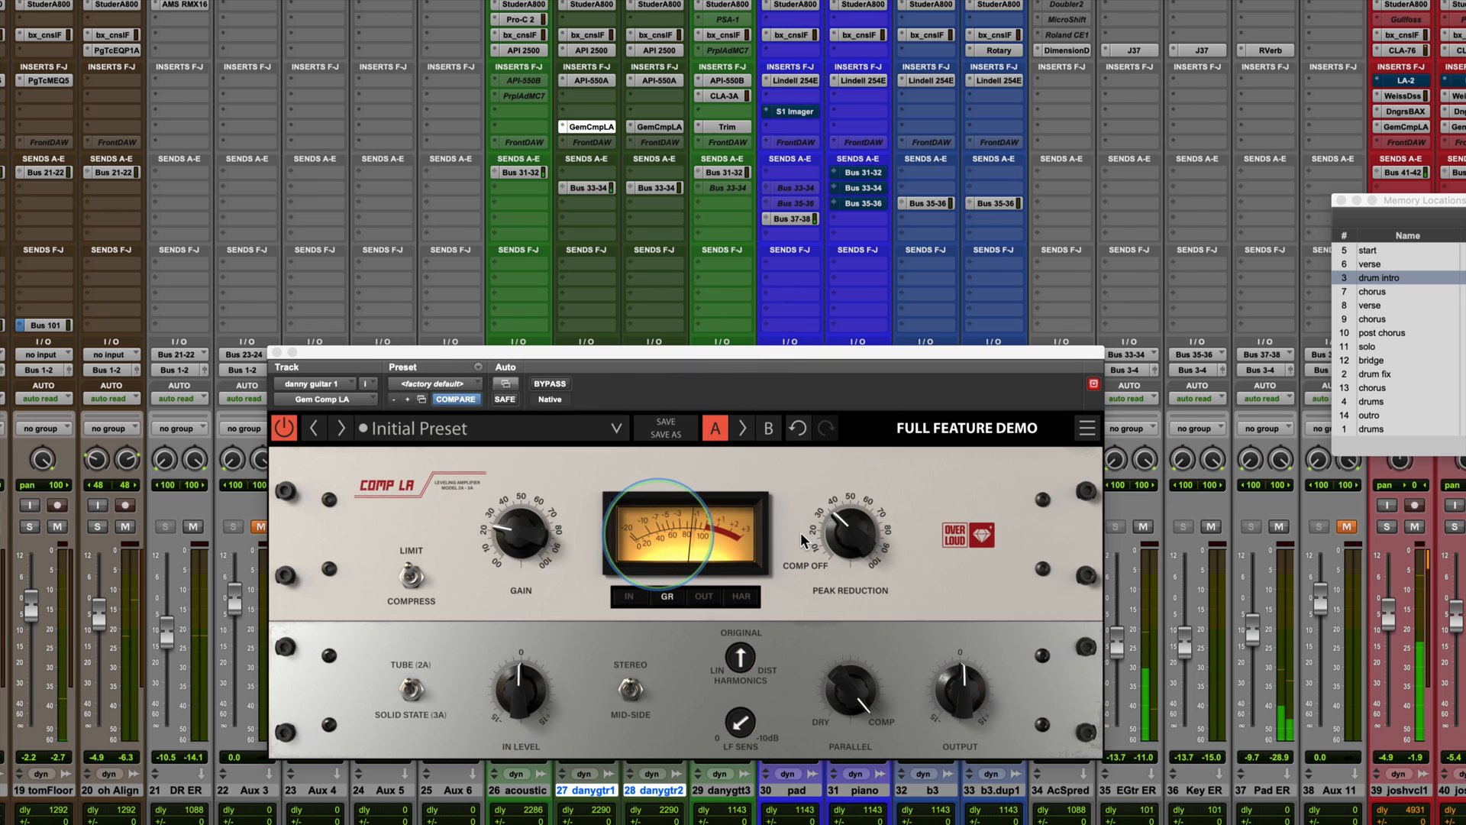
pyautogui.click(1415, 527)
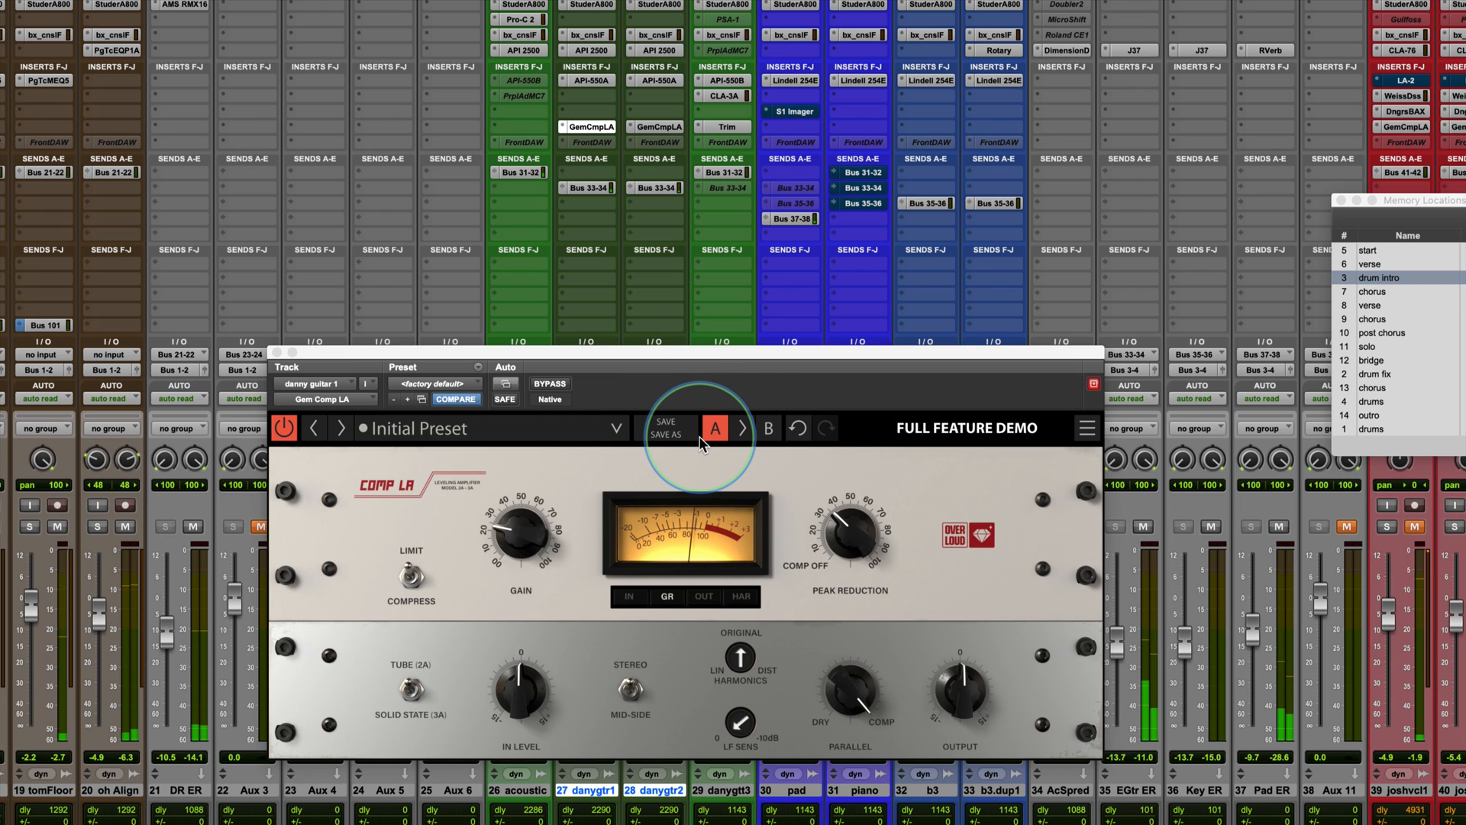
# Compare the guitars in the full mix with Comp LA processing off and on, leaving it on.
pyautogui.click(279, 431)
pyautogui.click(281, 430)
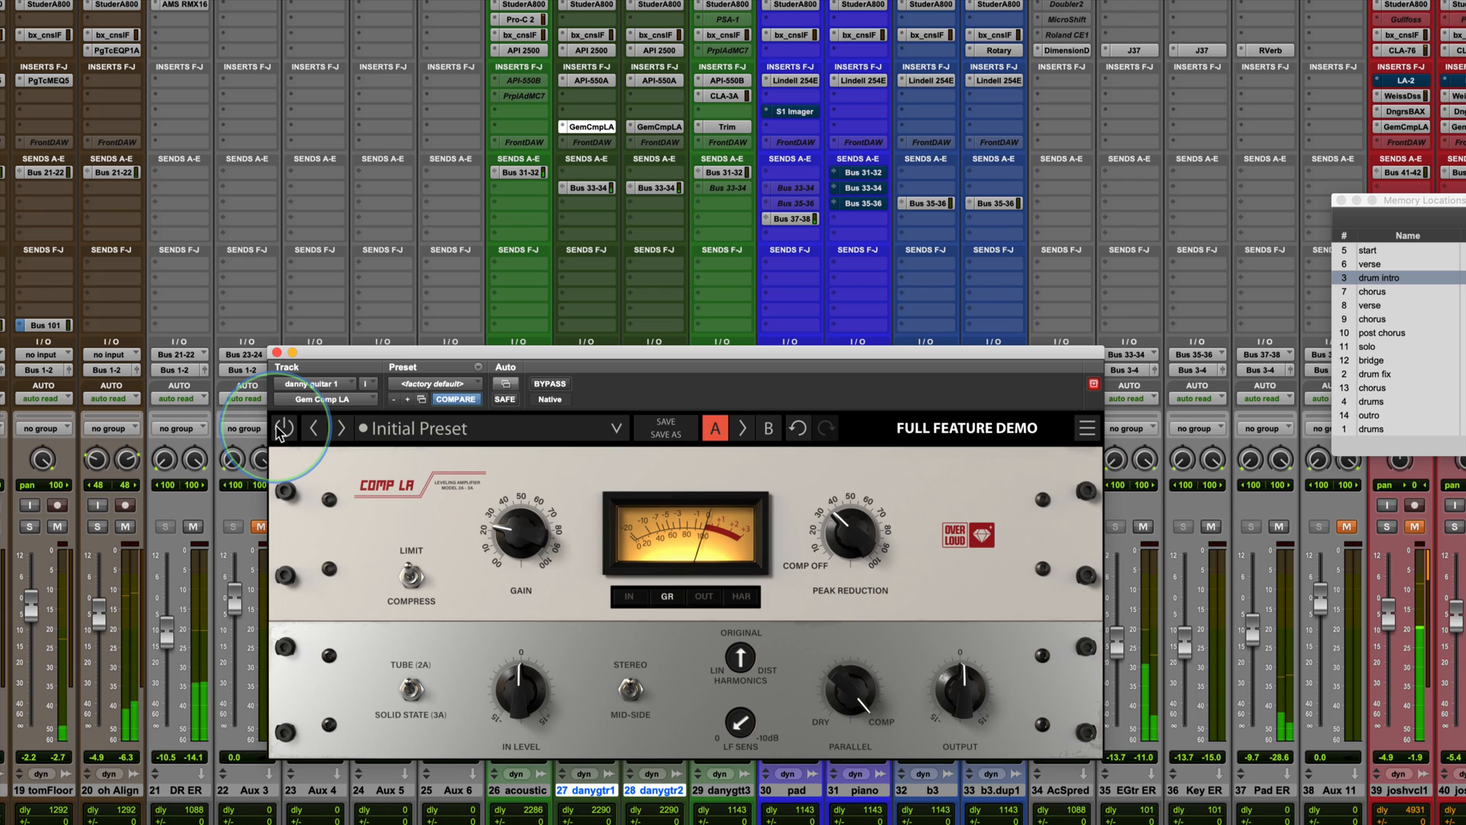
pyautogui.click(283, 430)
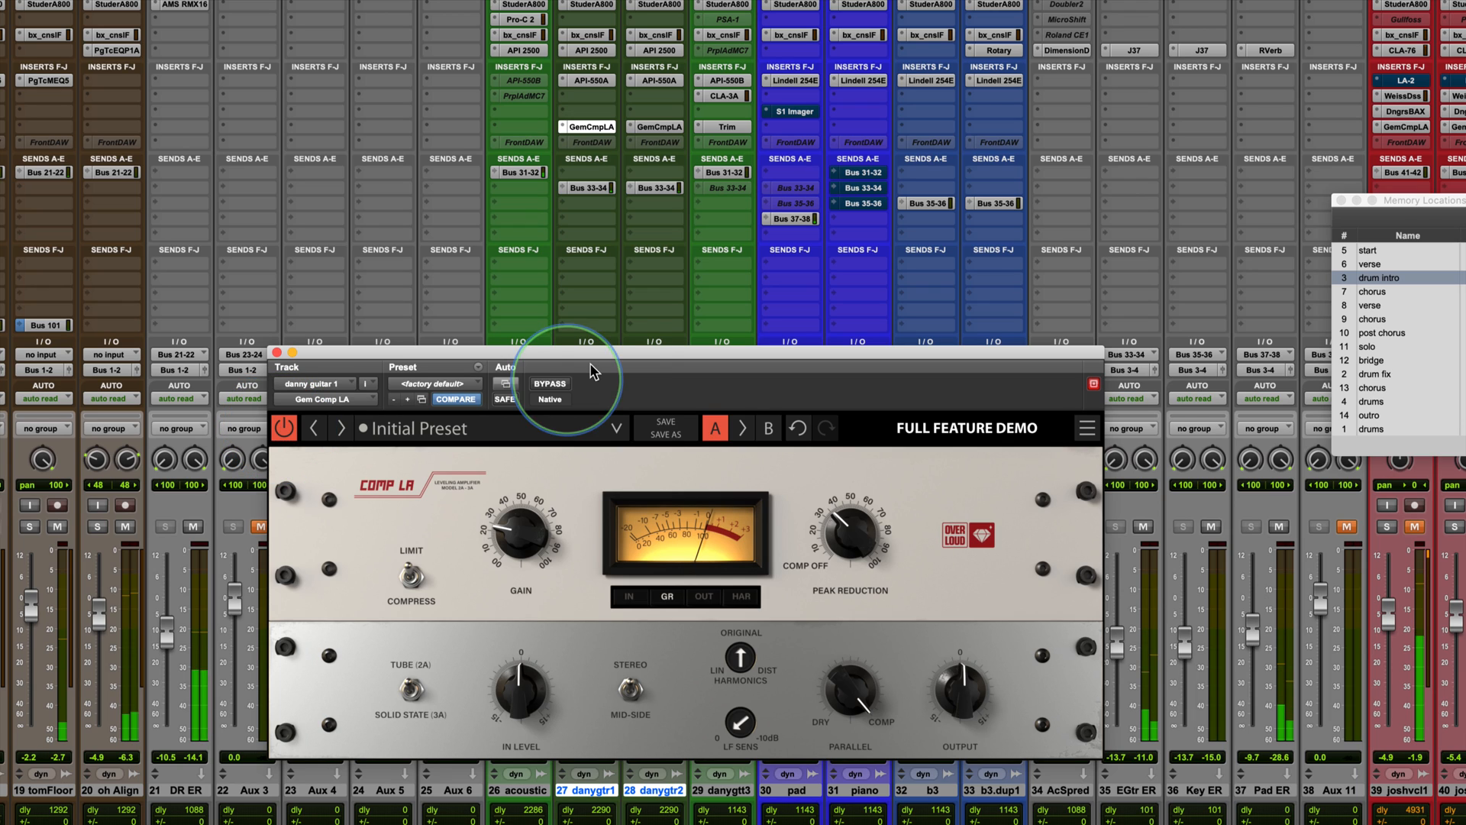
# Compare the Tube (2A) and Solid State (3A) models on the guitars in the mix, leaving Solid State selected.
pyautogui.moveTo(619, 355); pyautogui.dragTo(624, 182)
pyautogui.click(417, 516)
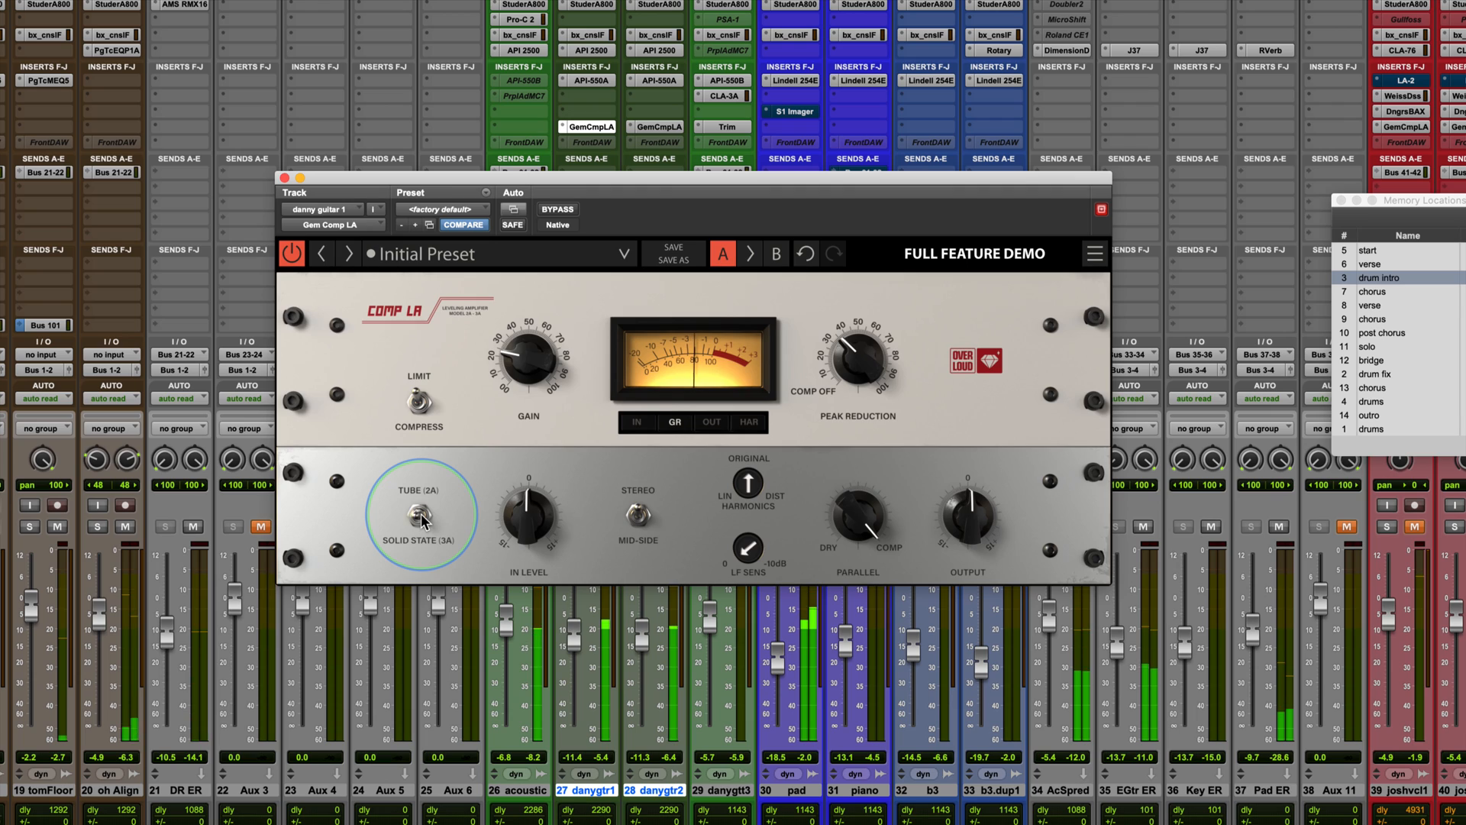
pyautogui.click(420, 518)
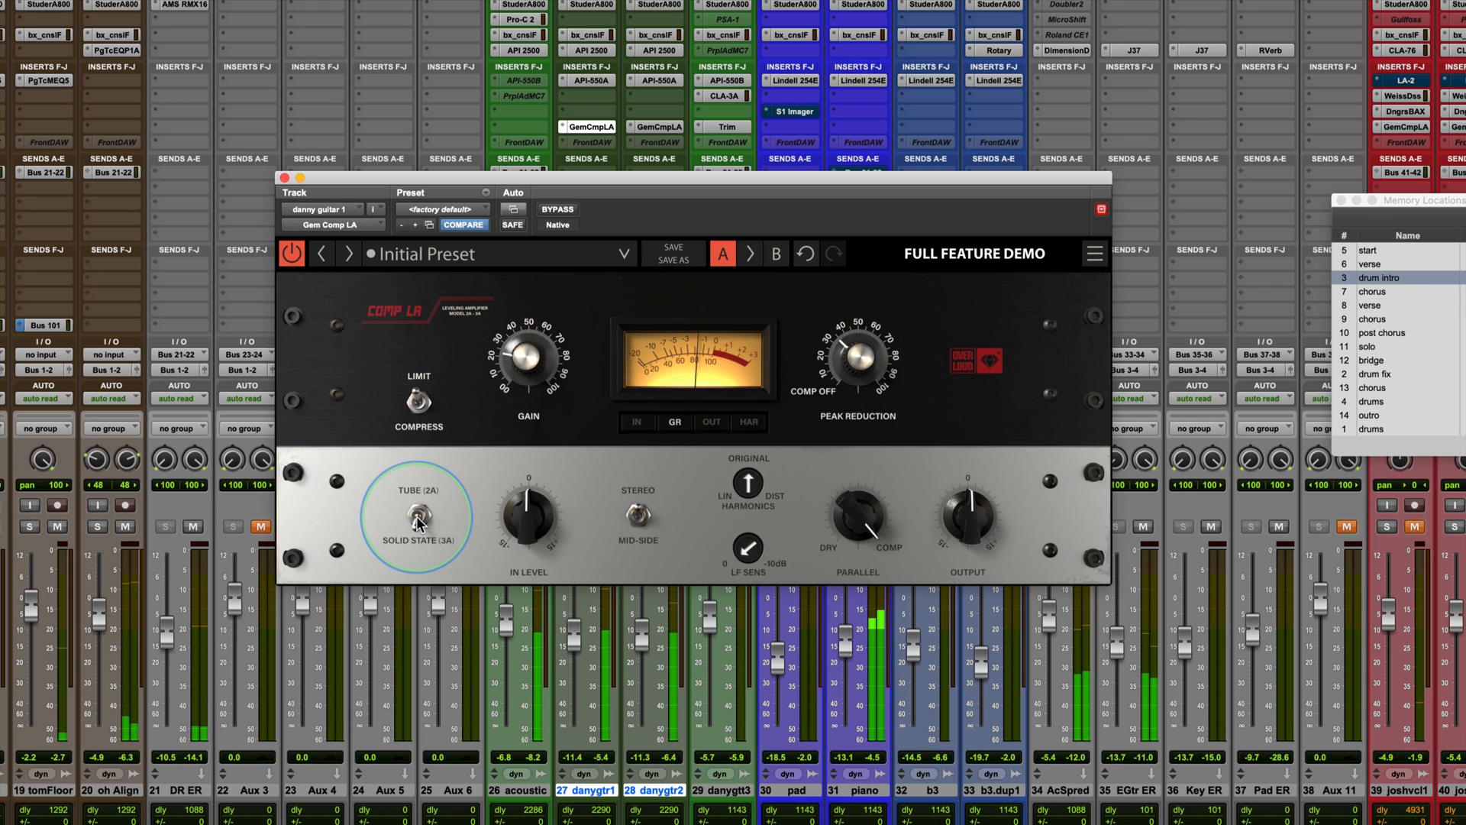
pyautogui.click(417, 520)
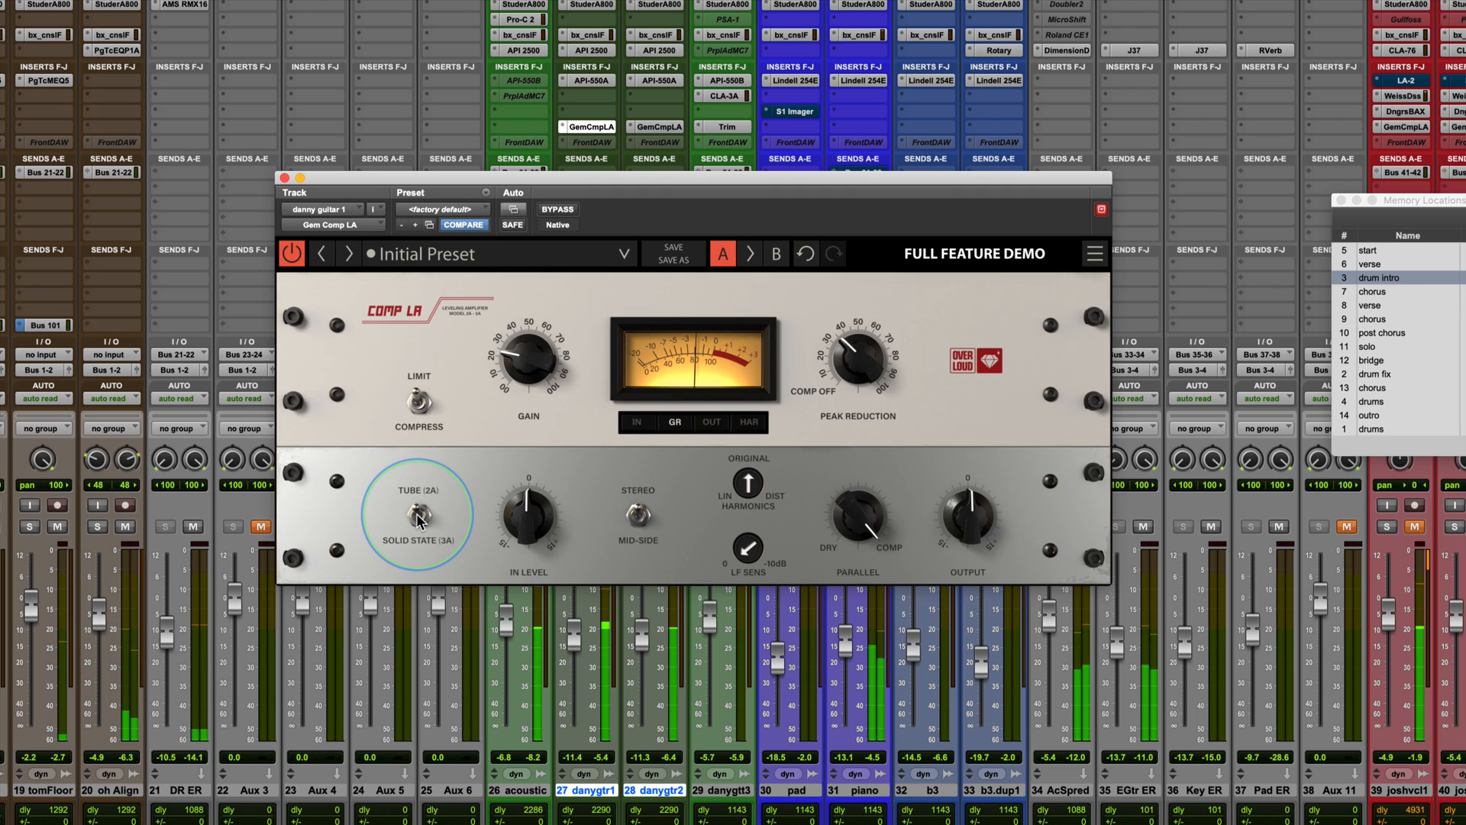
pyautogui.click(418, 520)
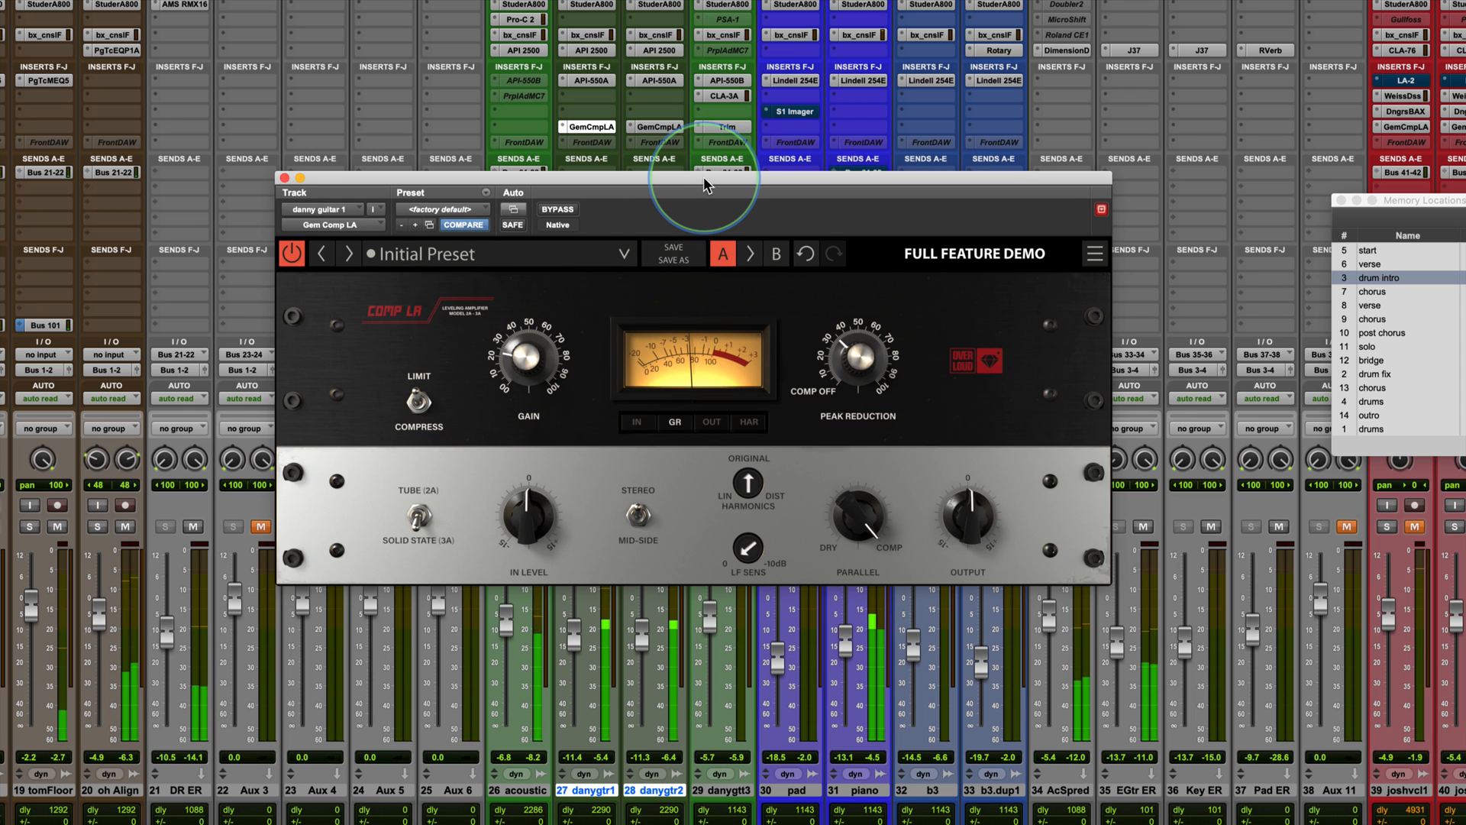
pyautogui.moveTo(718, 178); pyautogui.dragTo(718, 93)
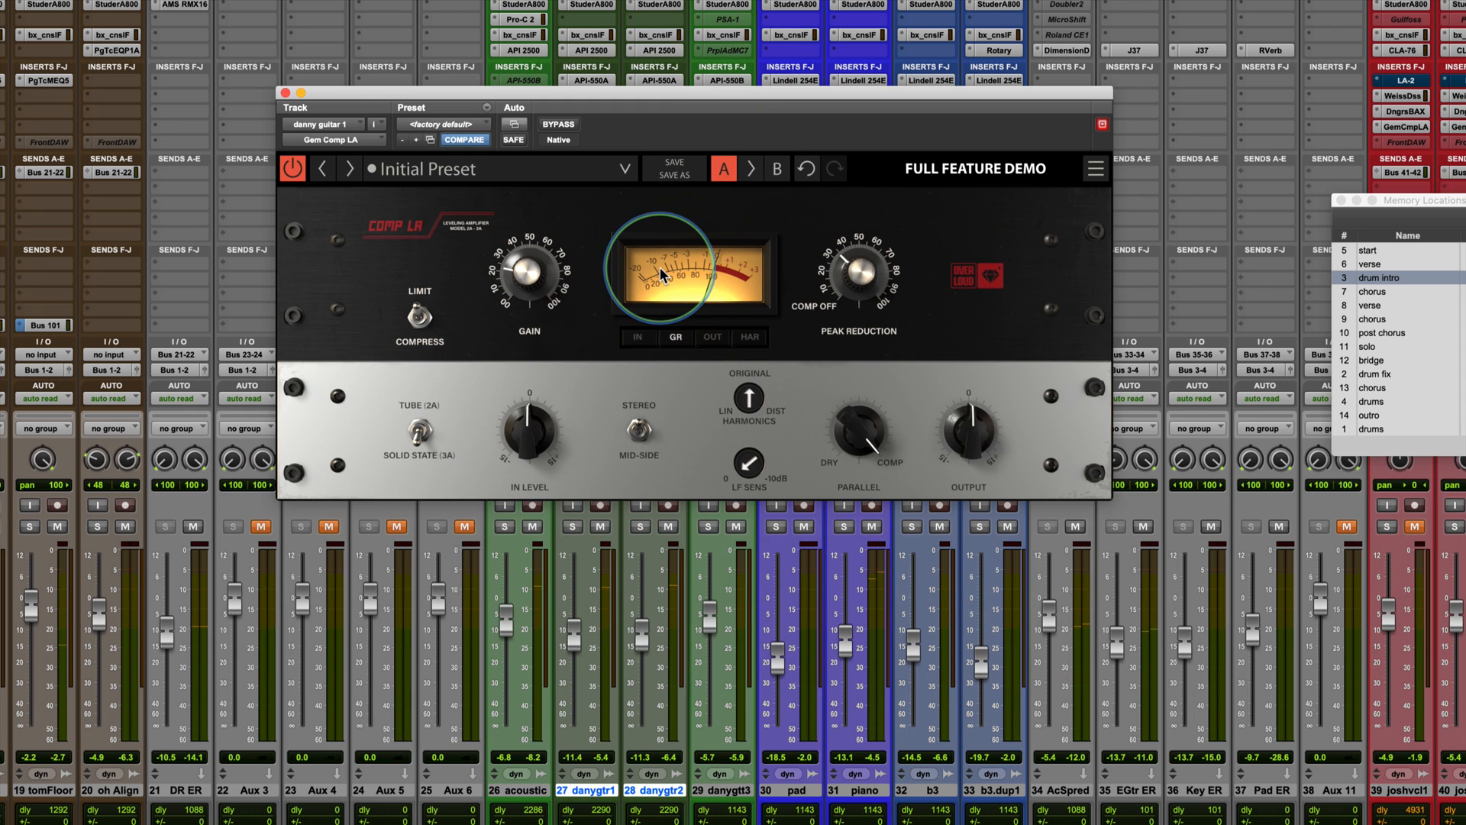